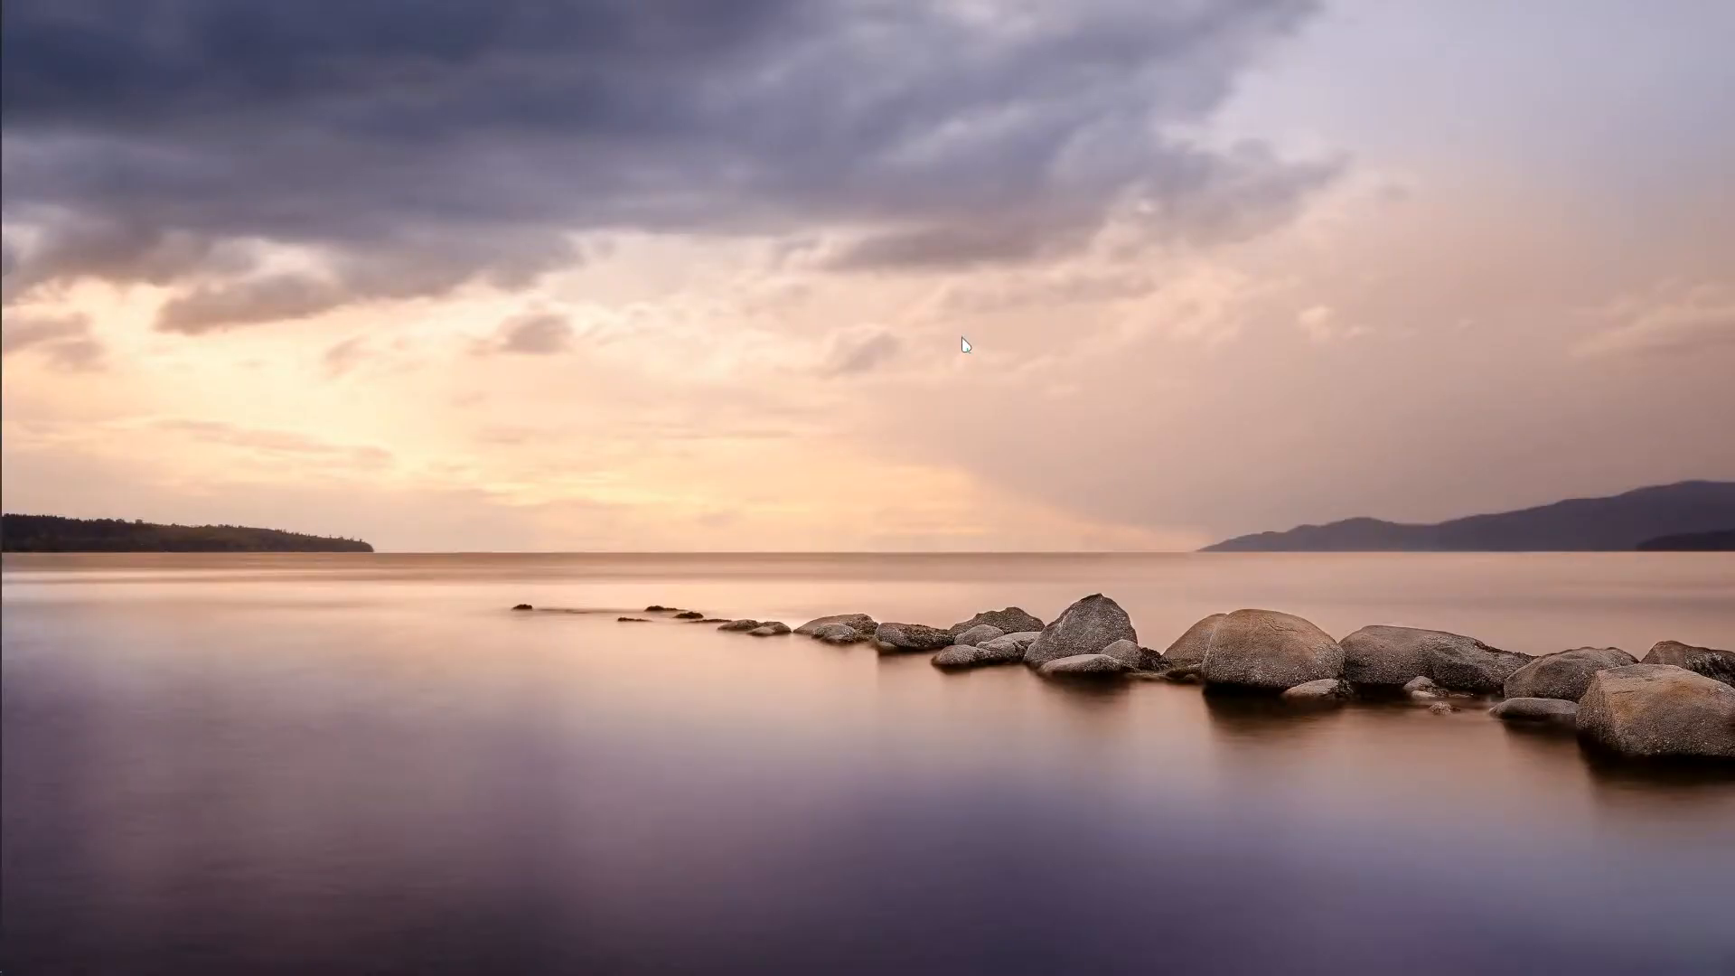
Step: Switch to the Notepad++ note, copy the Google Drive link under "Drive Link:", and minimize the note
left_click(27, 599)
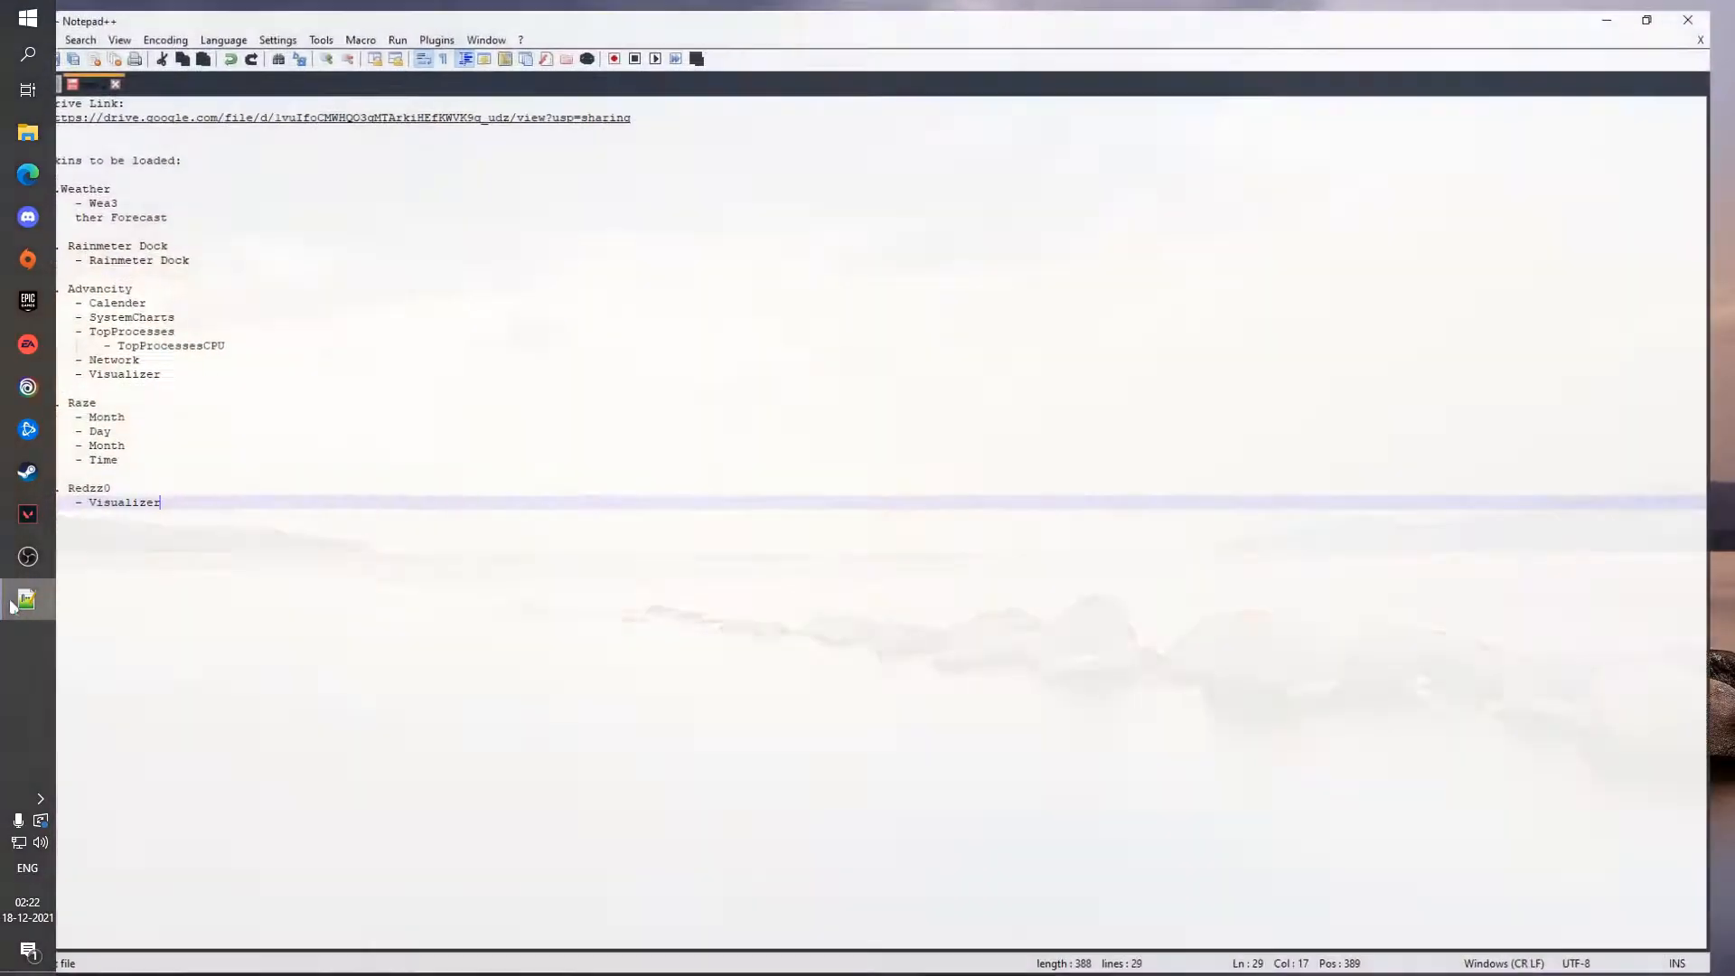
left_click_drag(647, 111, 42, 115)
right_click(158, 109)
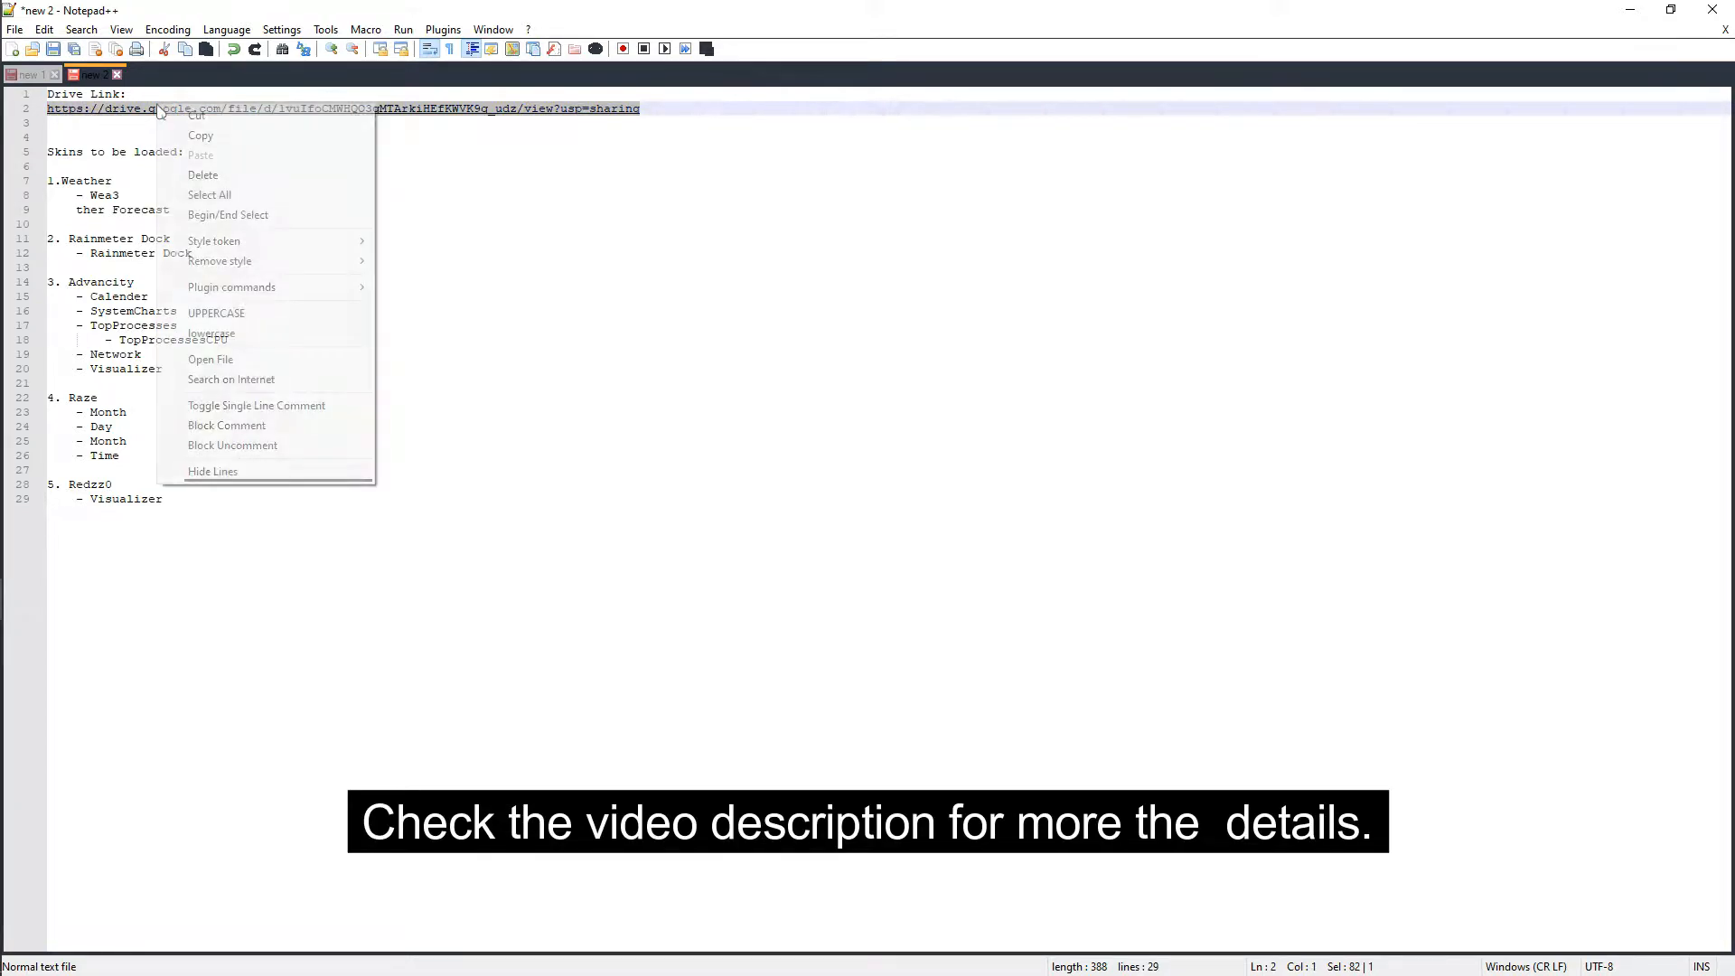
left_click(228, 145)
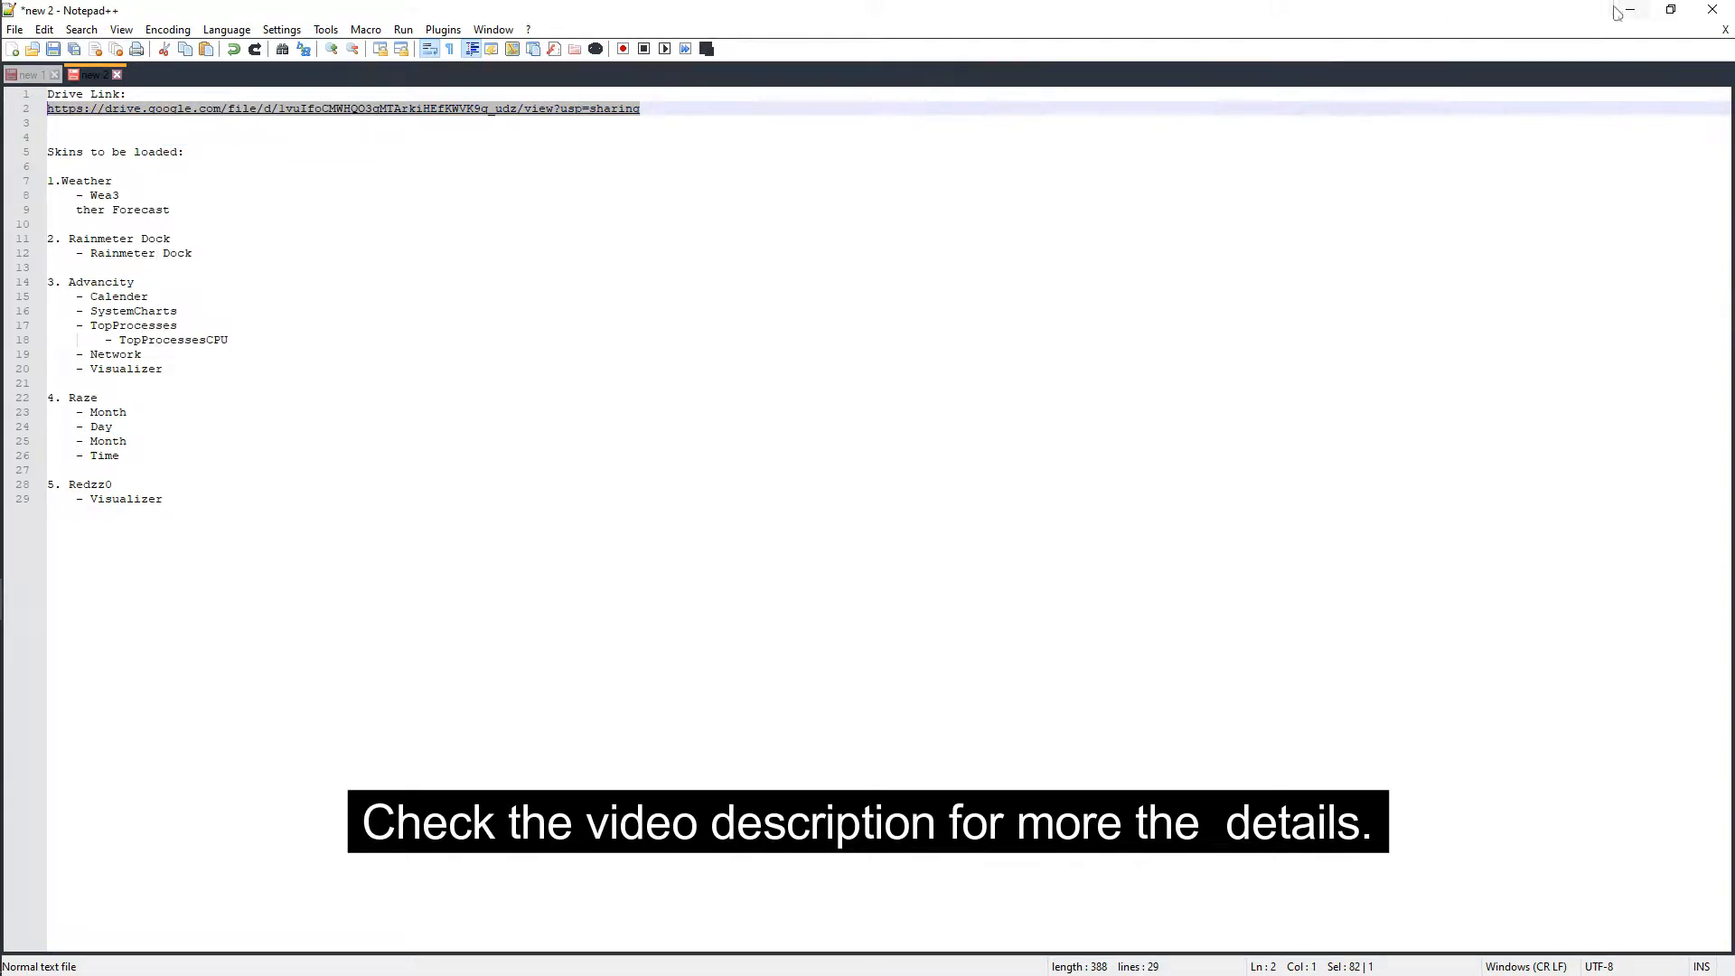
left_click(1616, 12)
Step: Open the copied Drive link in a maximized InPrivate Microsoft Edge window and download TGN_Ciri_Witcher_3_Theme.zip
right_click(28, 174)
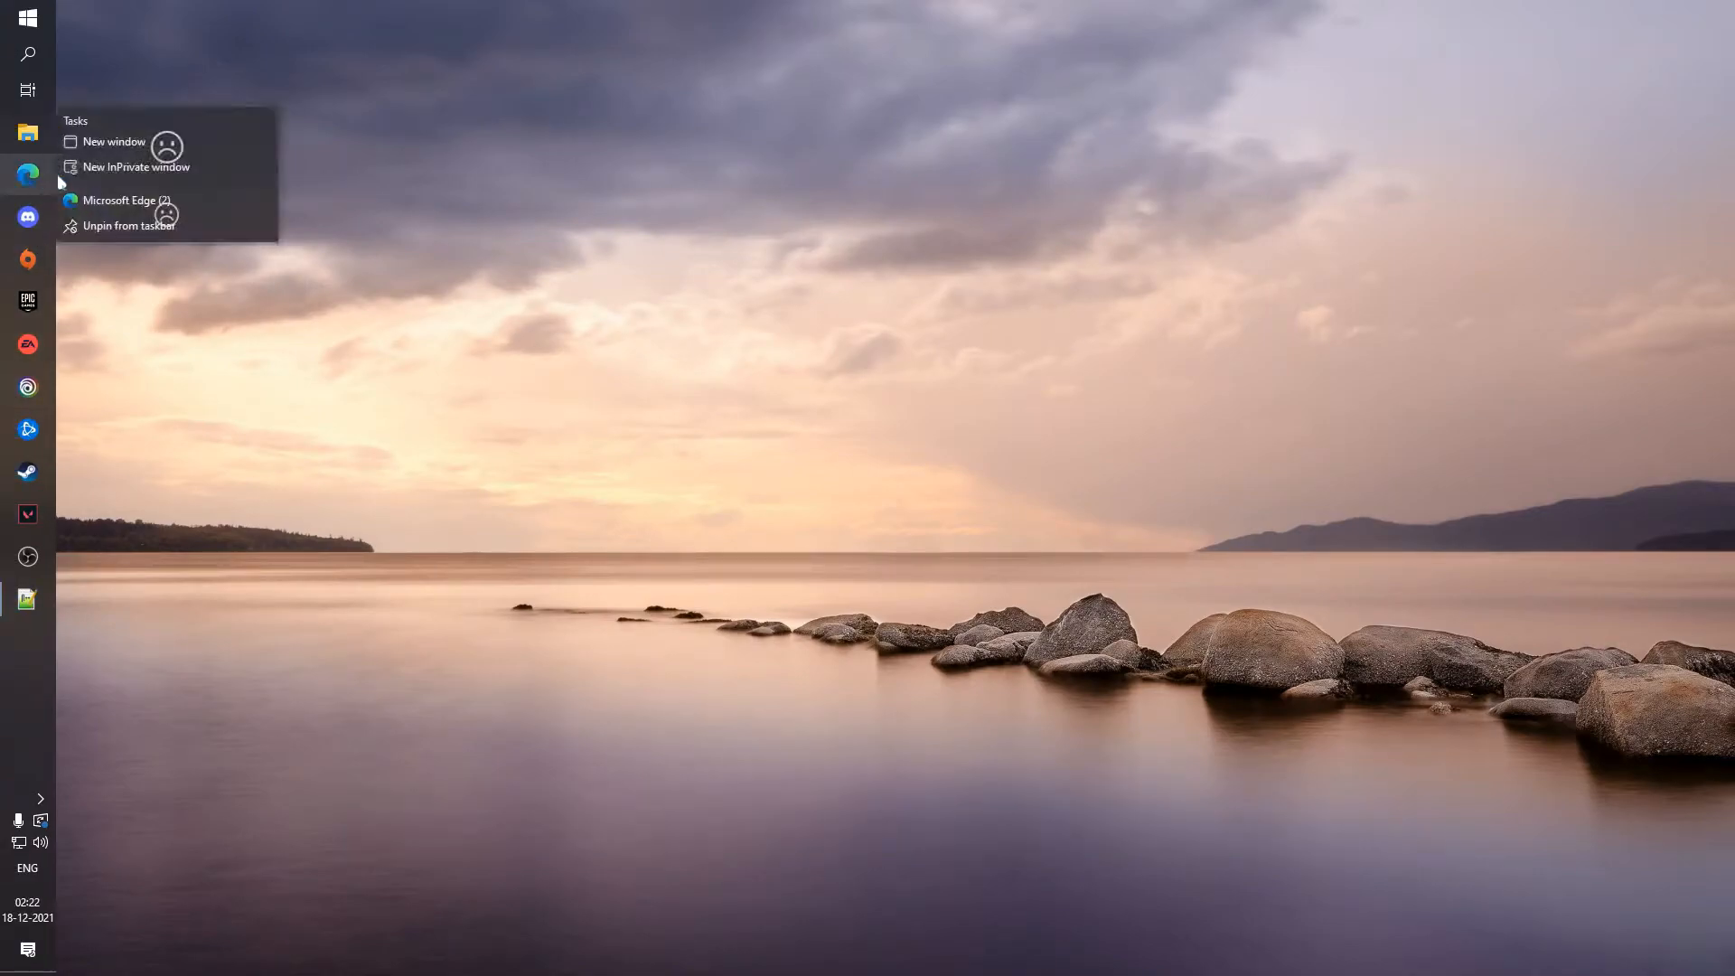
left_click(126, 167)
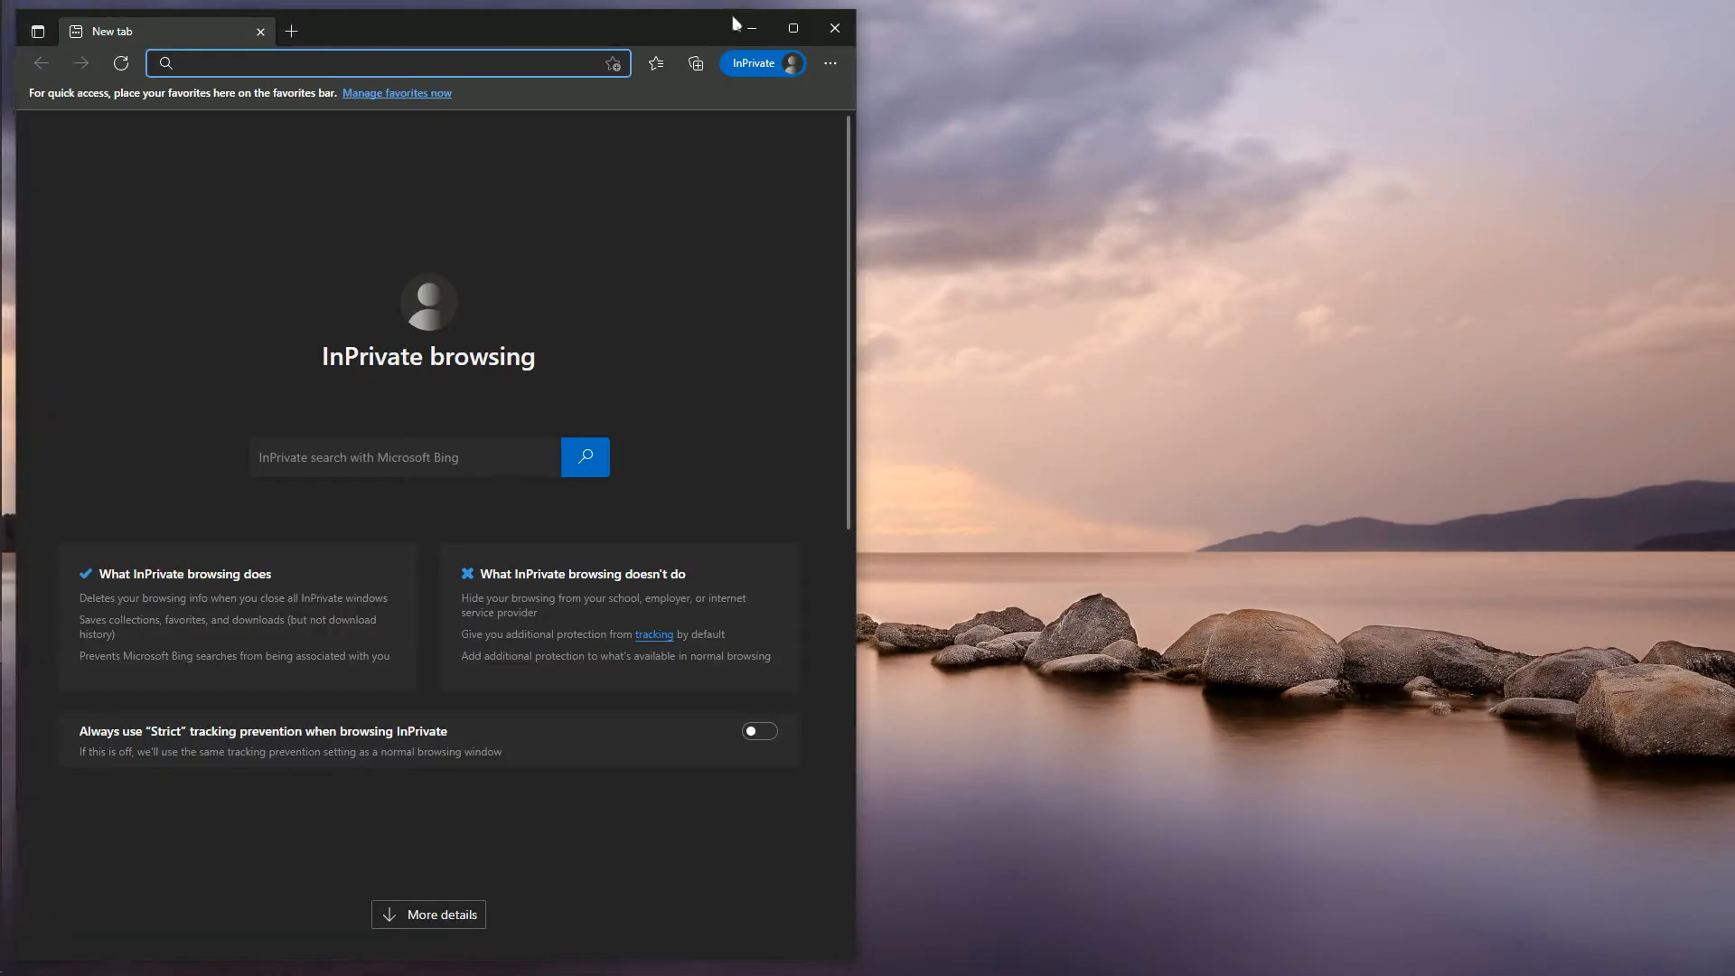
left_click(793, 28)
right_click(308, 46)
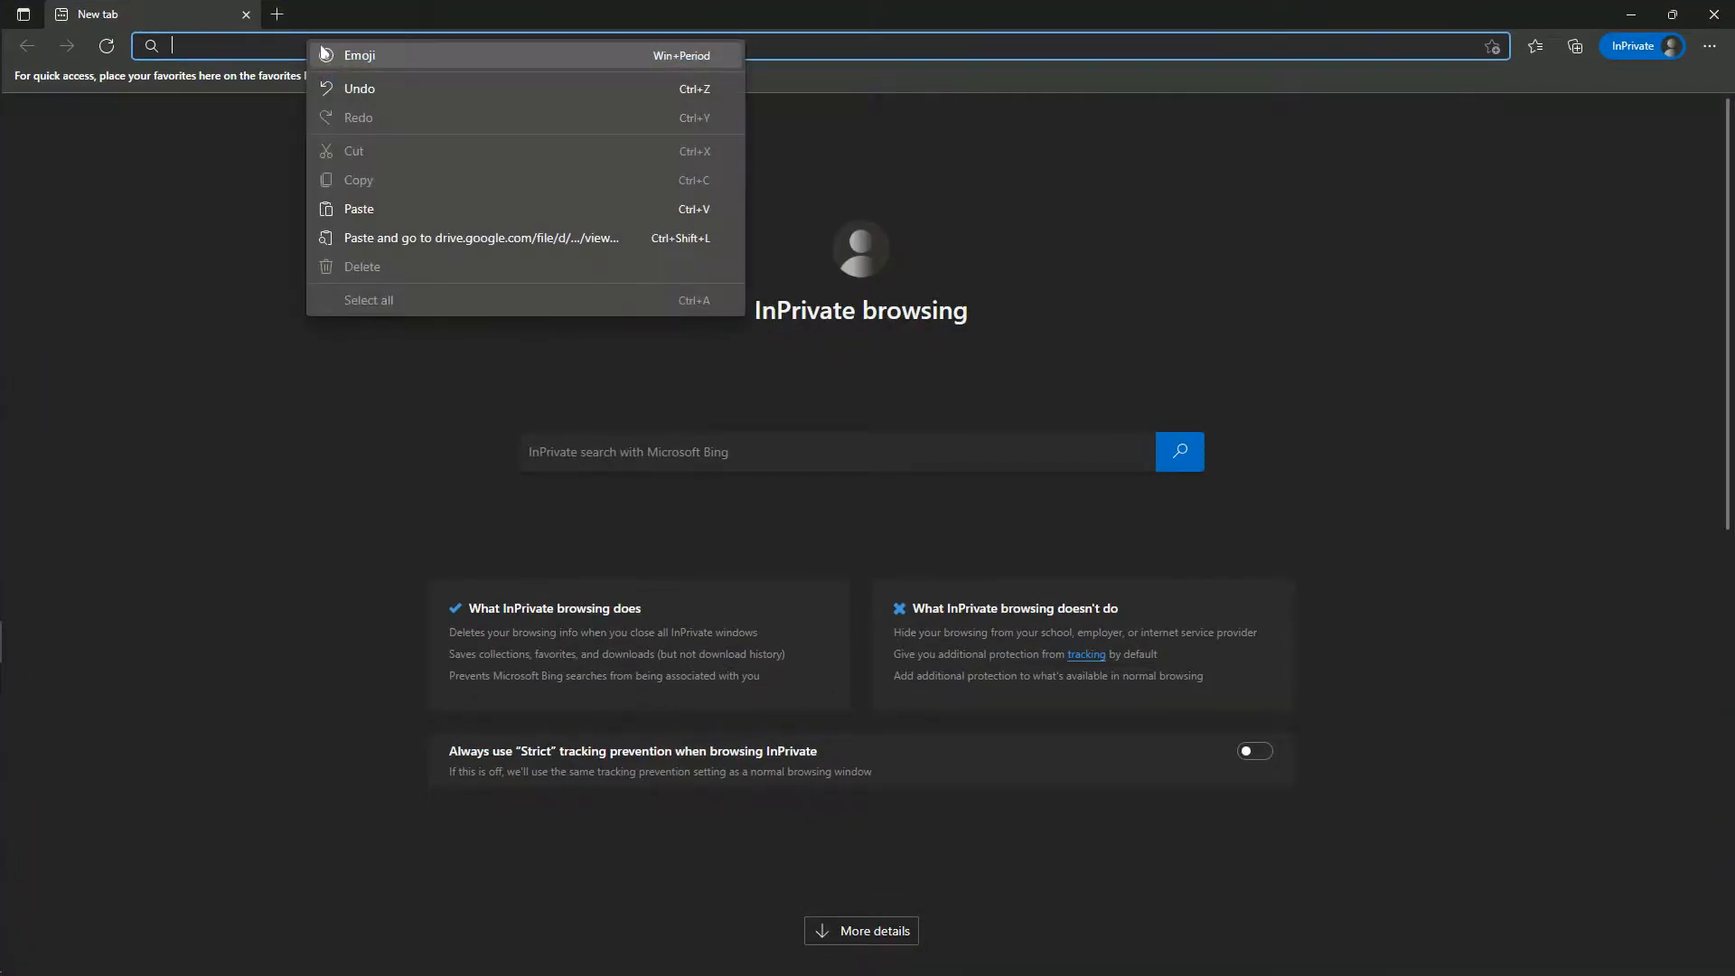
left_click(446, 240)
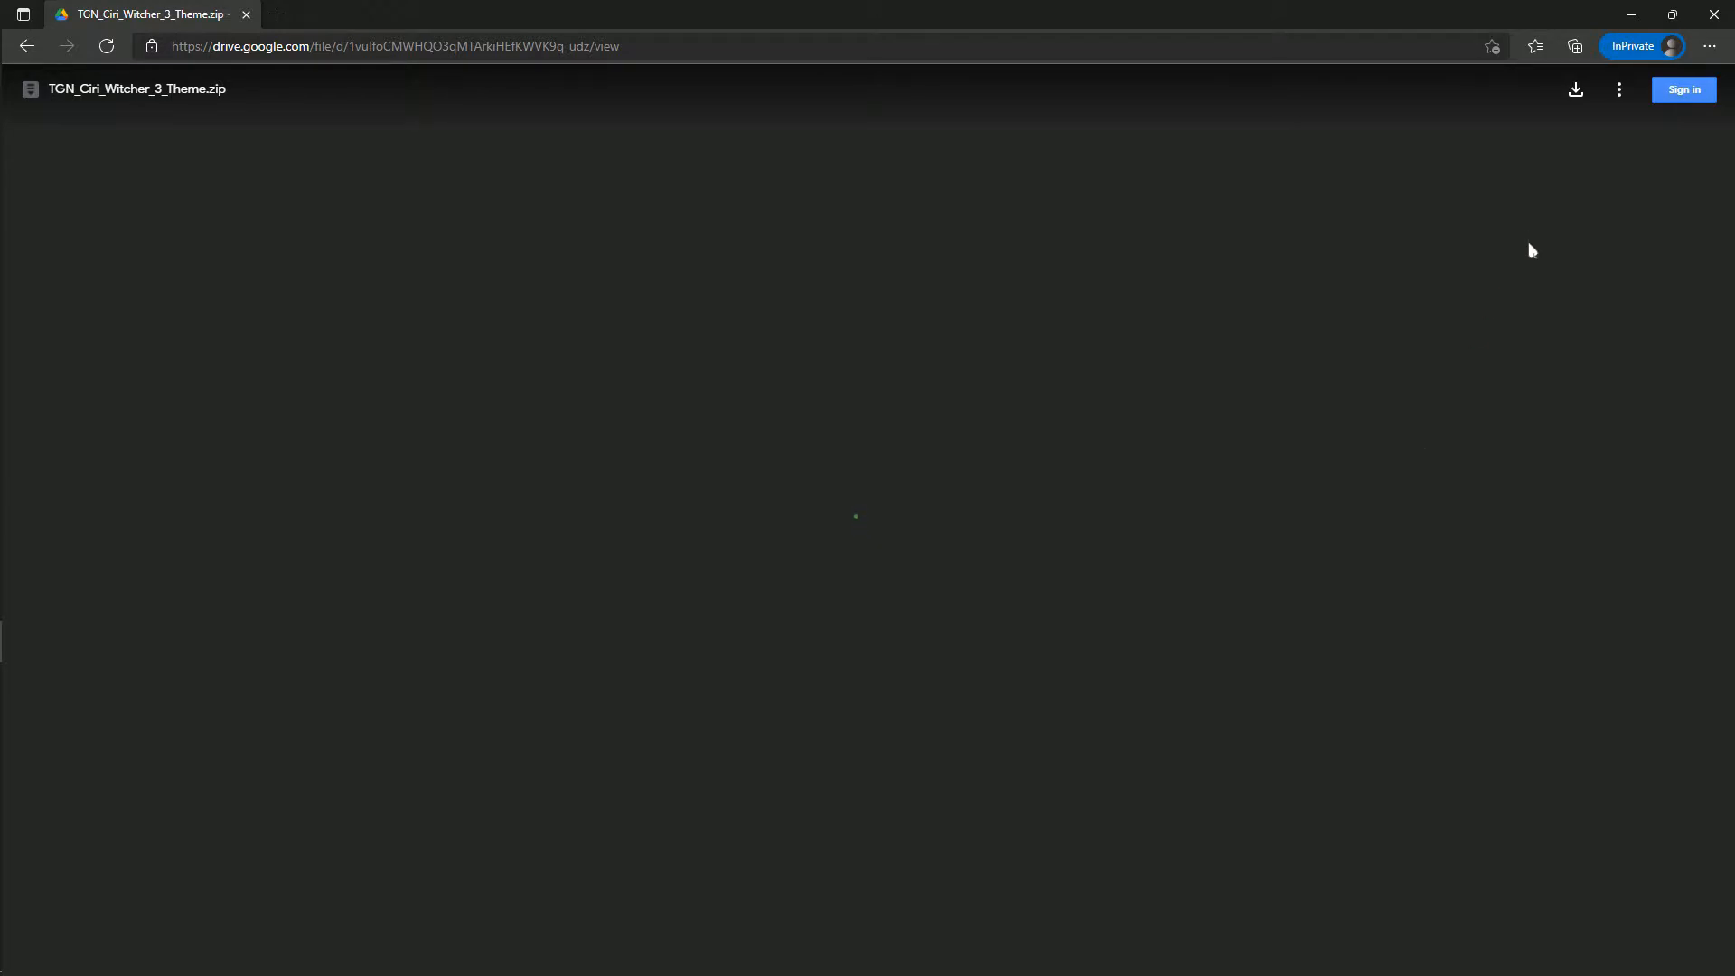
left_click(1575, 90)
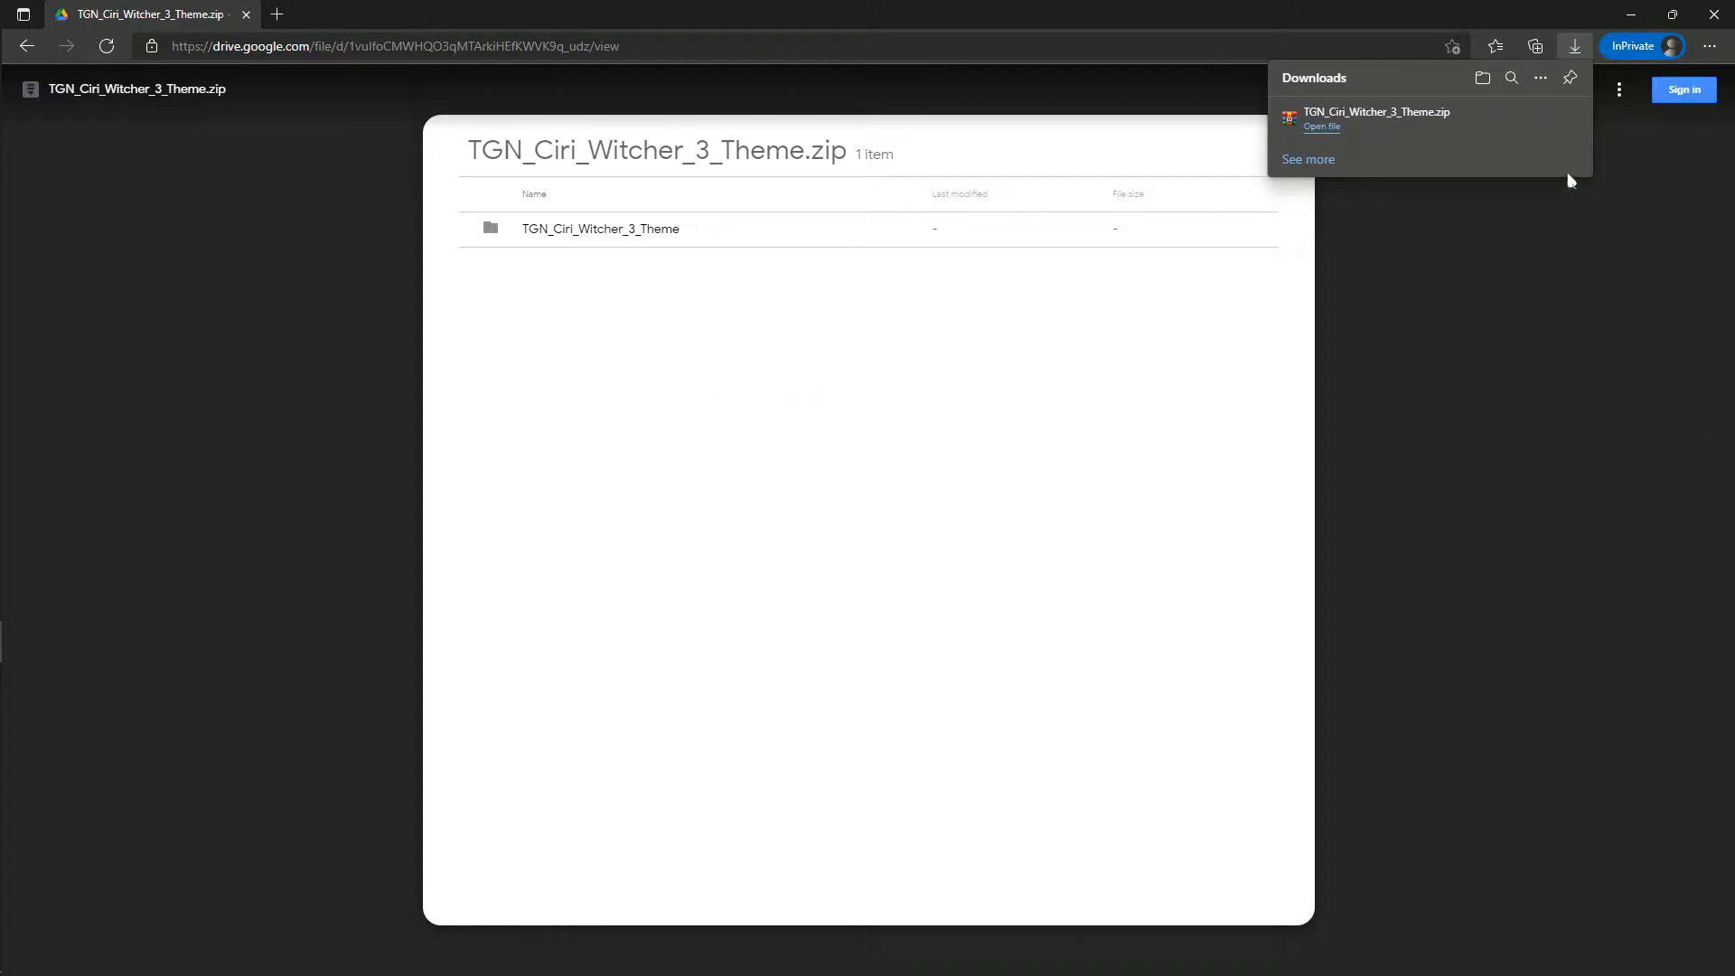
Step: Show TGN_Ciri_Witcher_3_Theme.zip in the Downloads folder and extract it to a TGN_Ciri_Witcher_3_Theme folder
left_click(1512, 117)
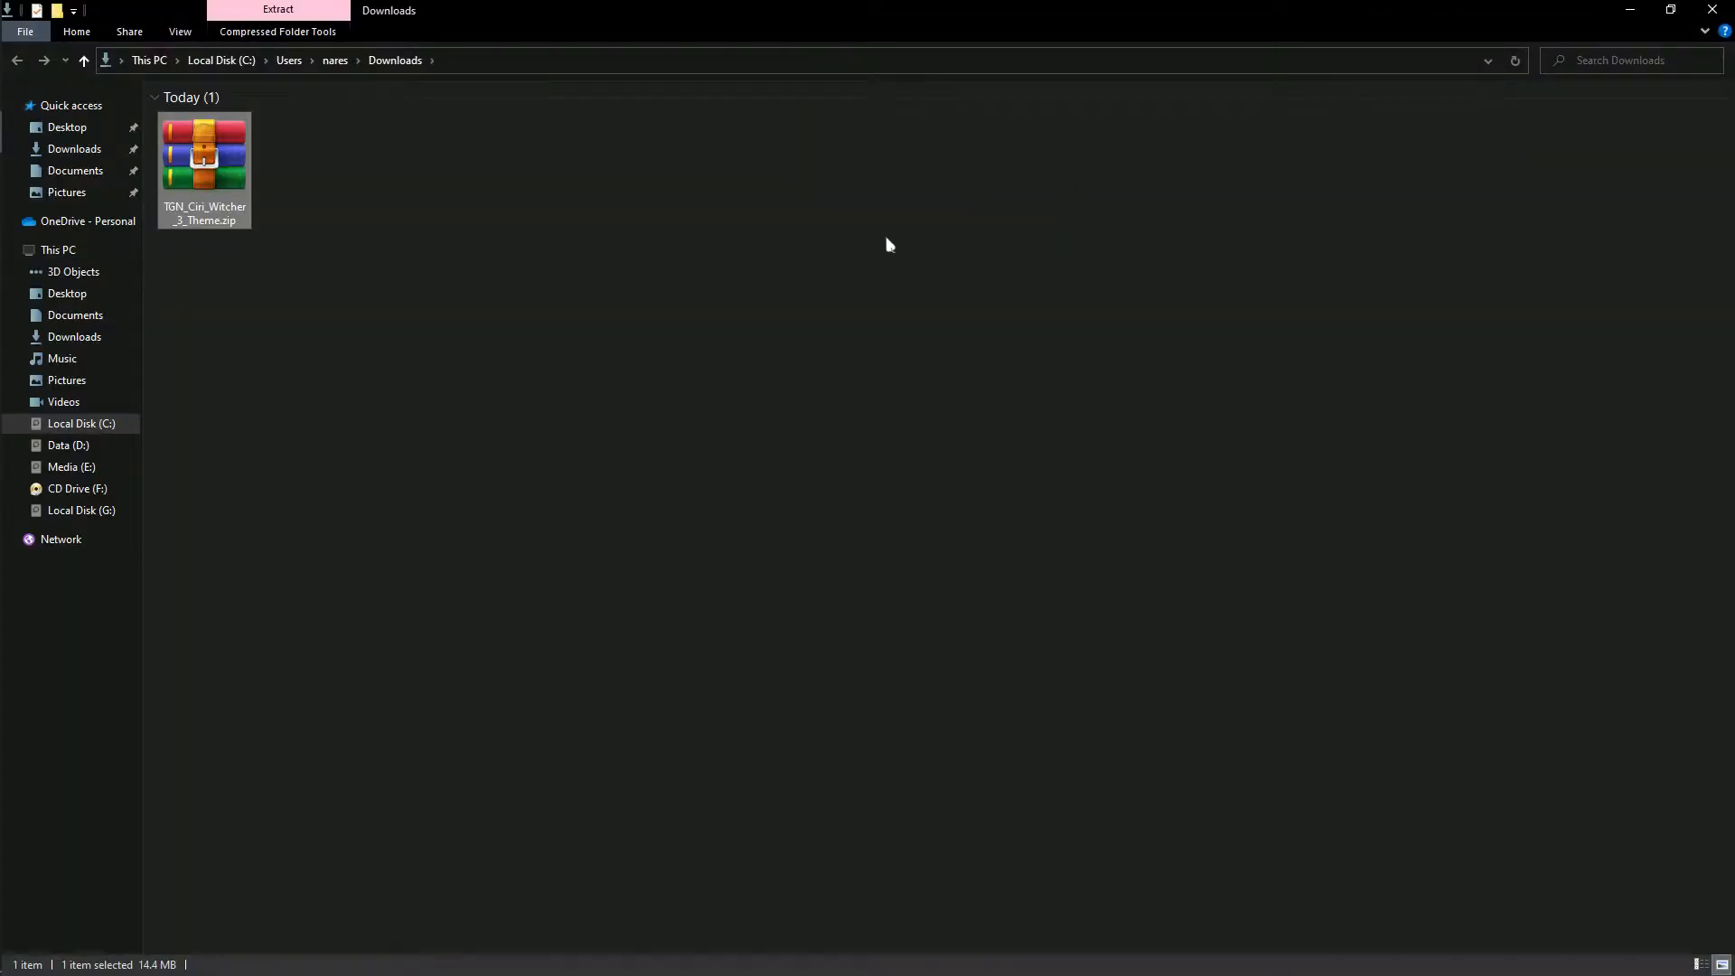
left_click(767, 384)
left_click(230, 147)
right_click(230, 144)
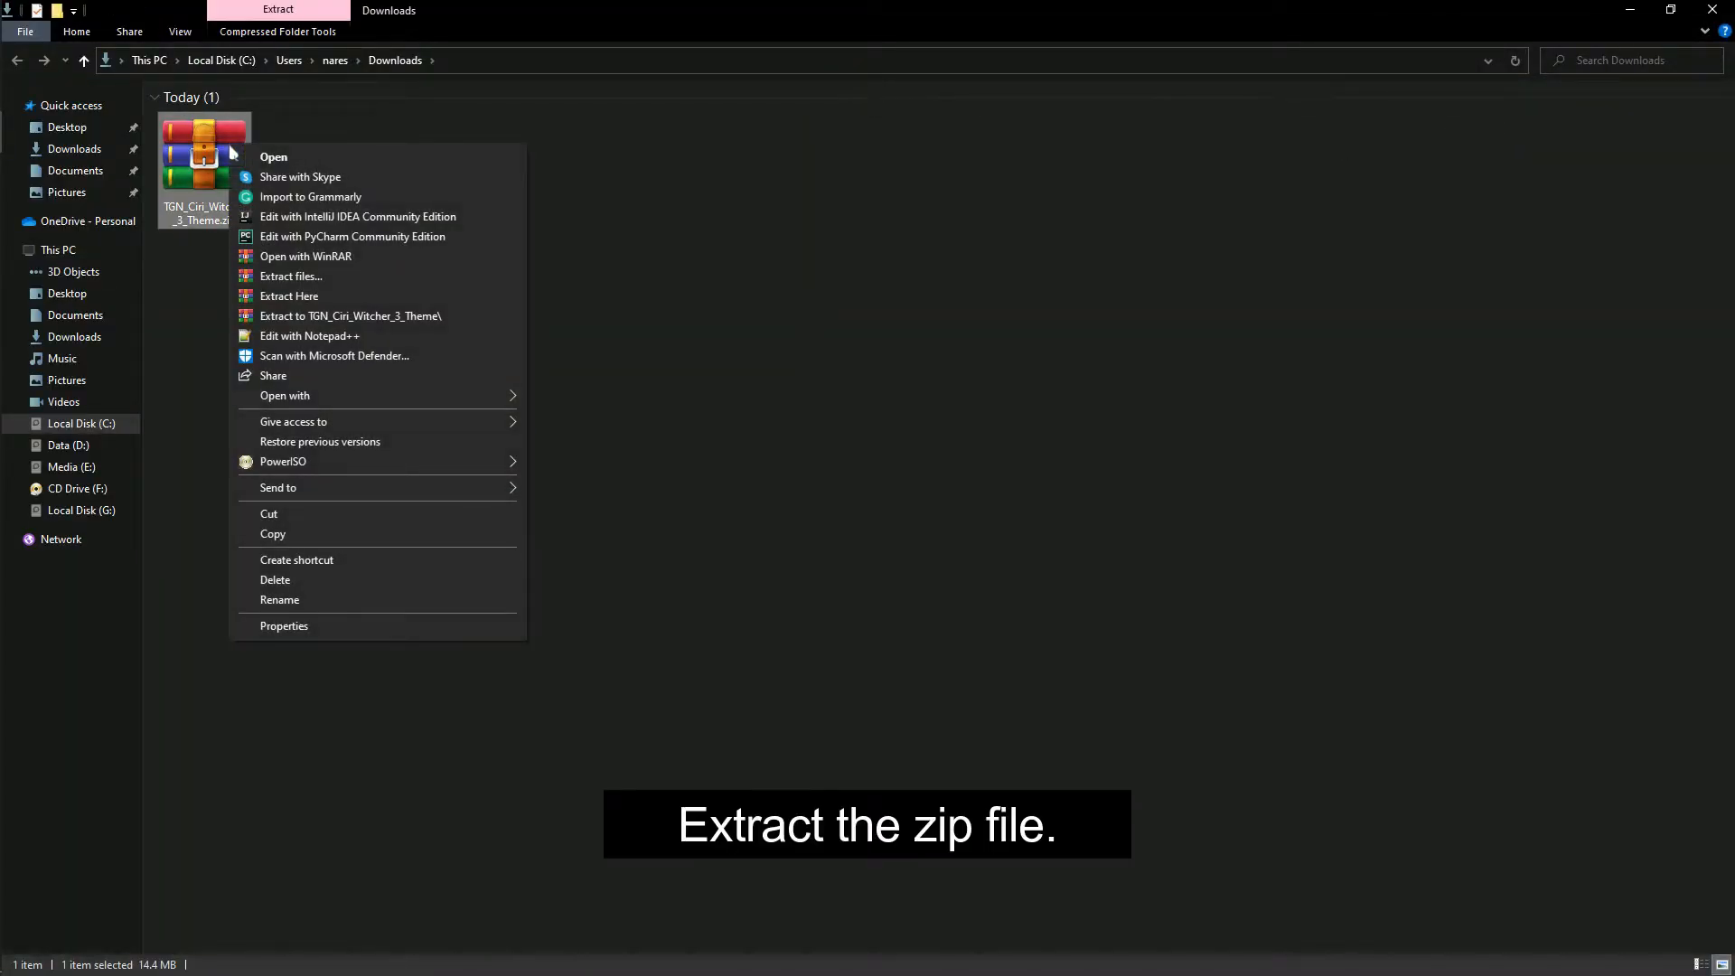
left_click(350, 317)
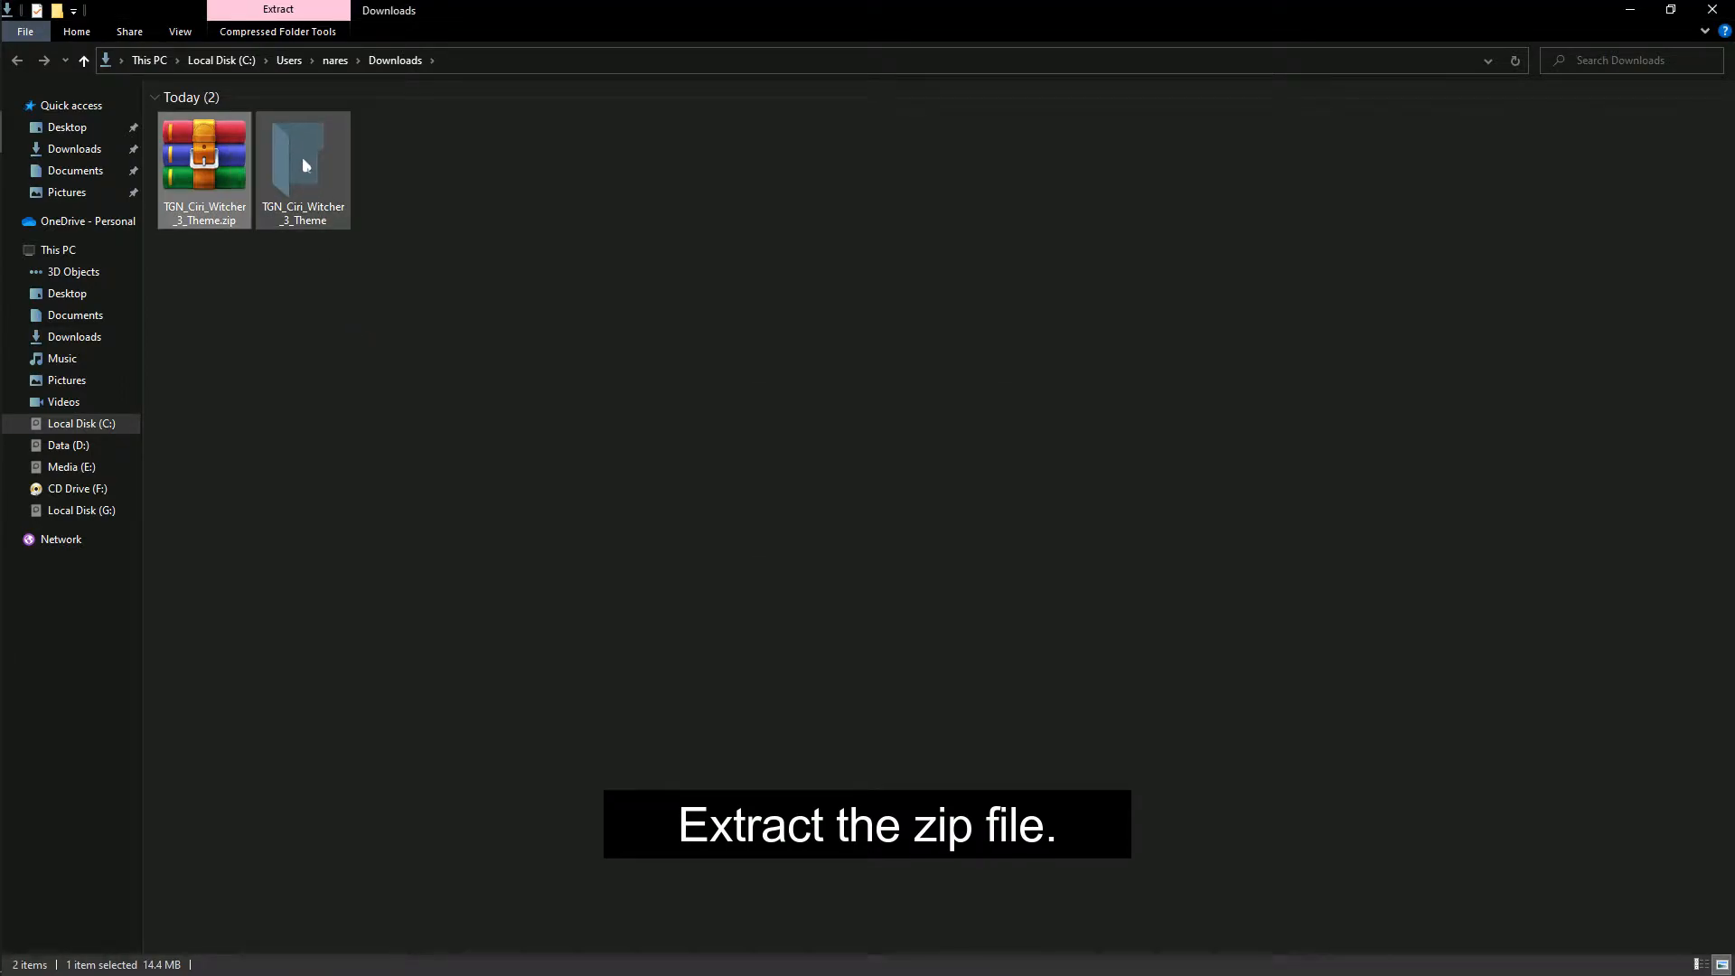
Step: Set TGN_ciri_witcher_3.jpg from the inner TGN_Ciri_Witcher_3_Theme folder as the desktop background and minimize the open windows
double_click(302, 158)
right_click(290, 120)
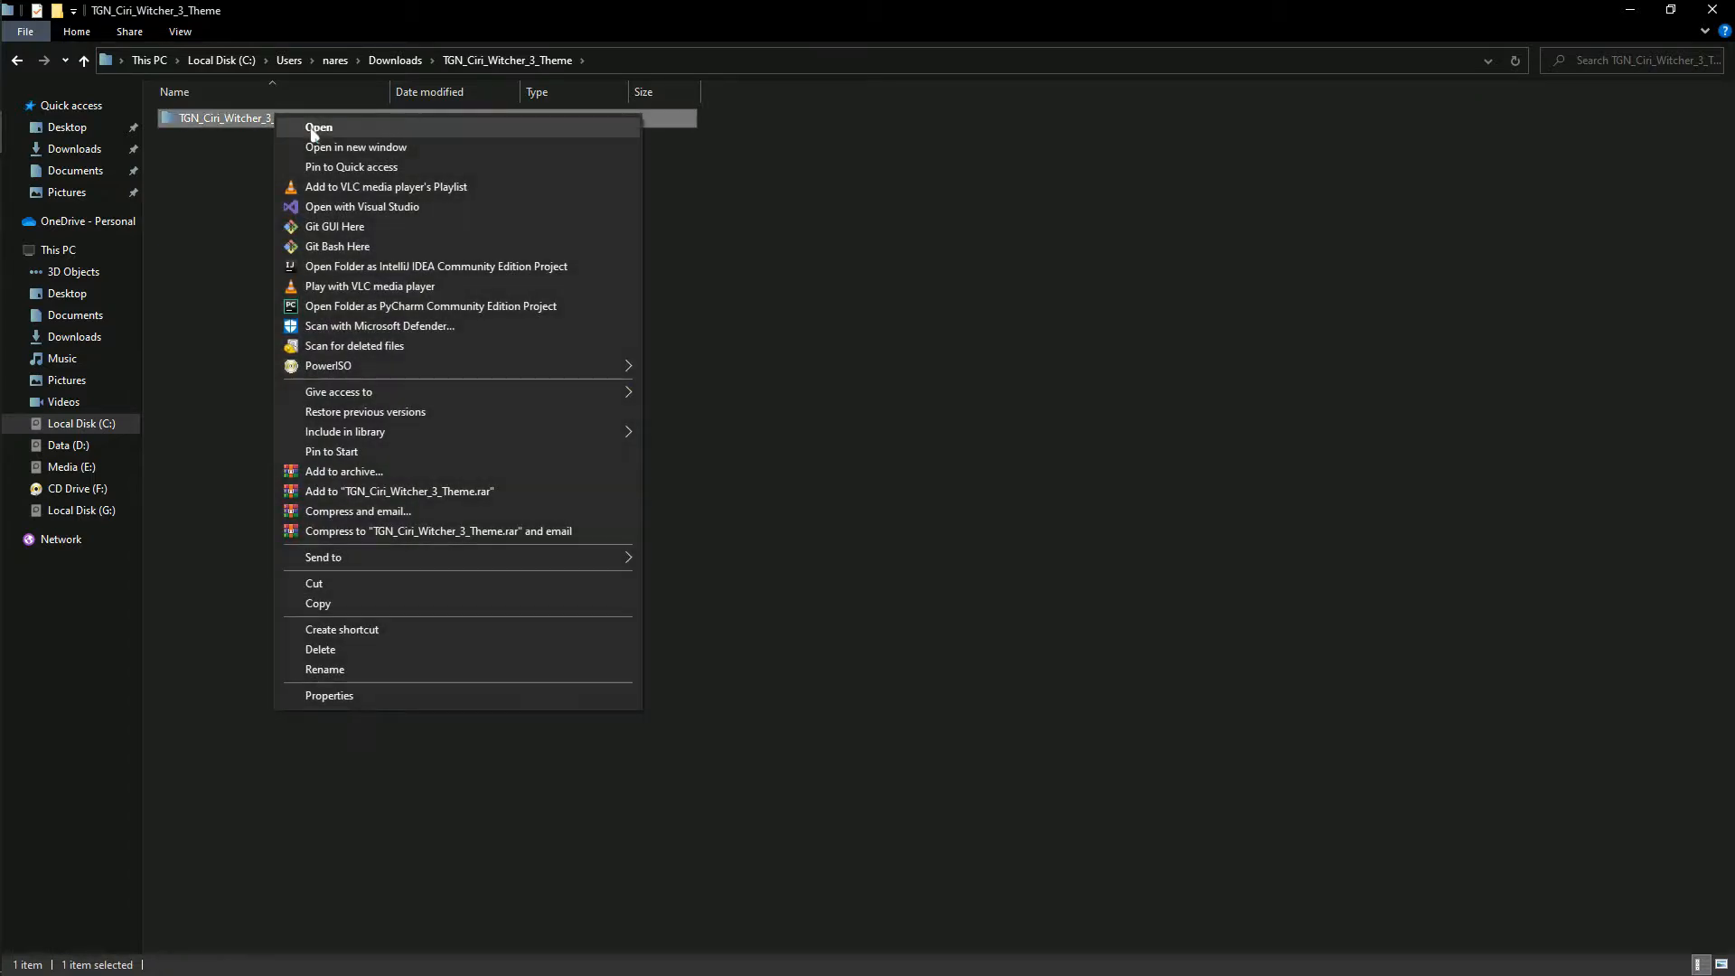
left_click(298, 129)
left_click(241, 215)
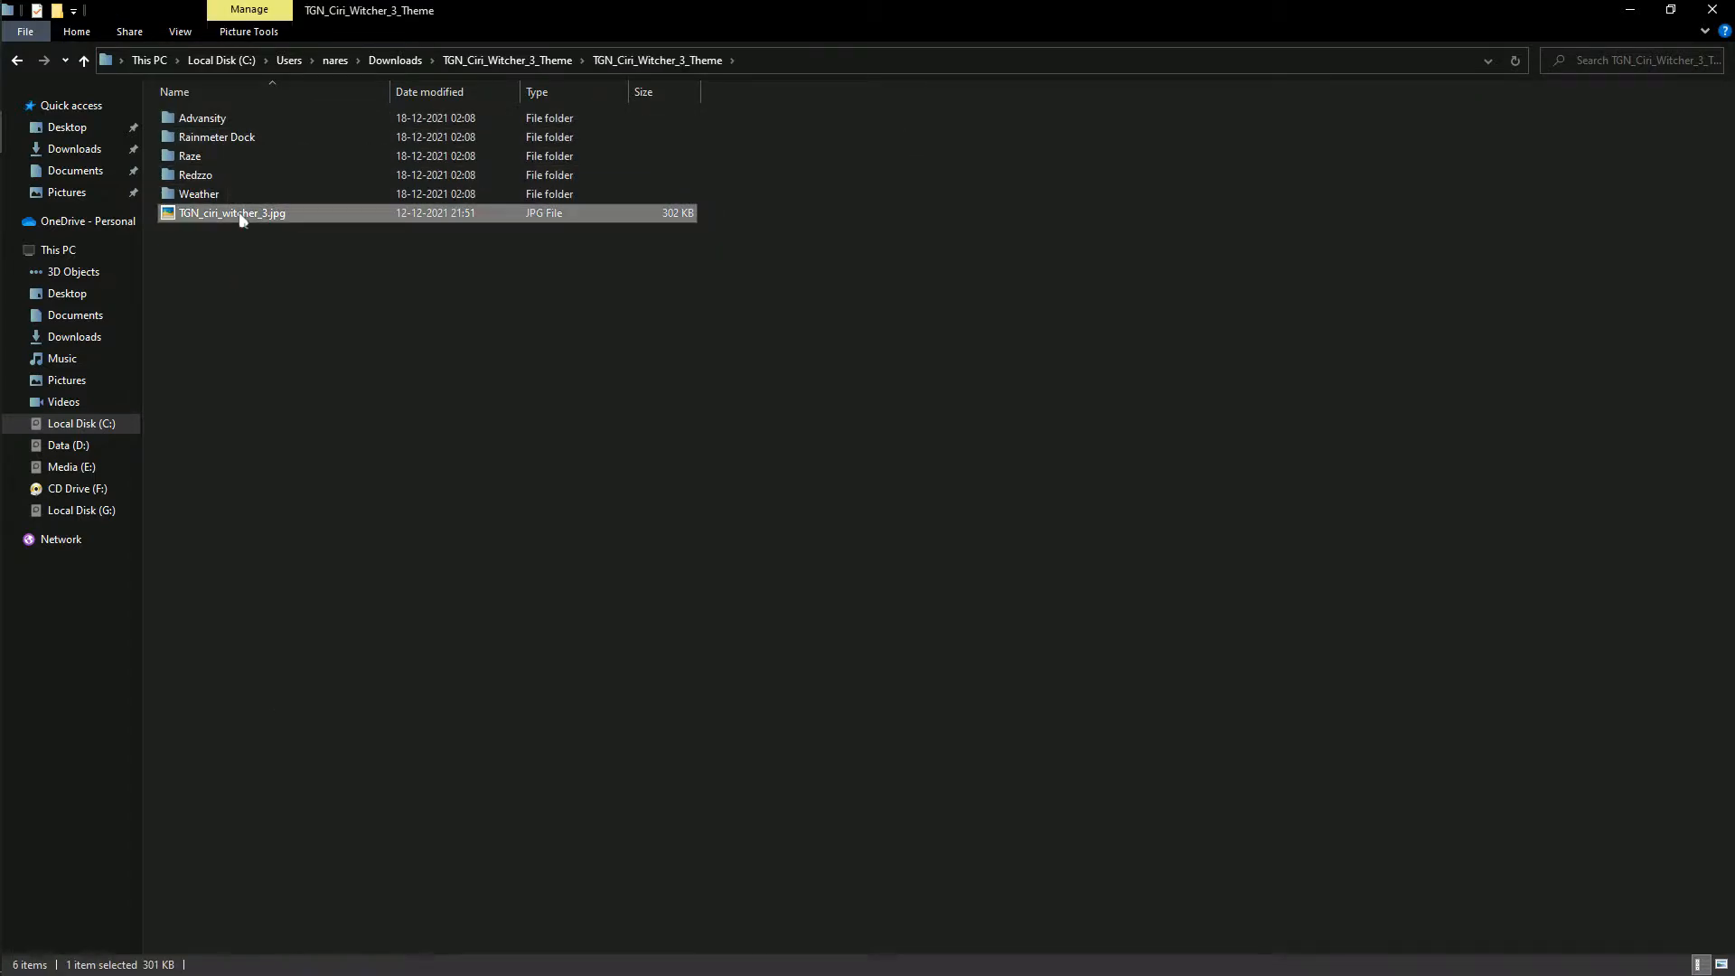
right_click(242, 219)
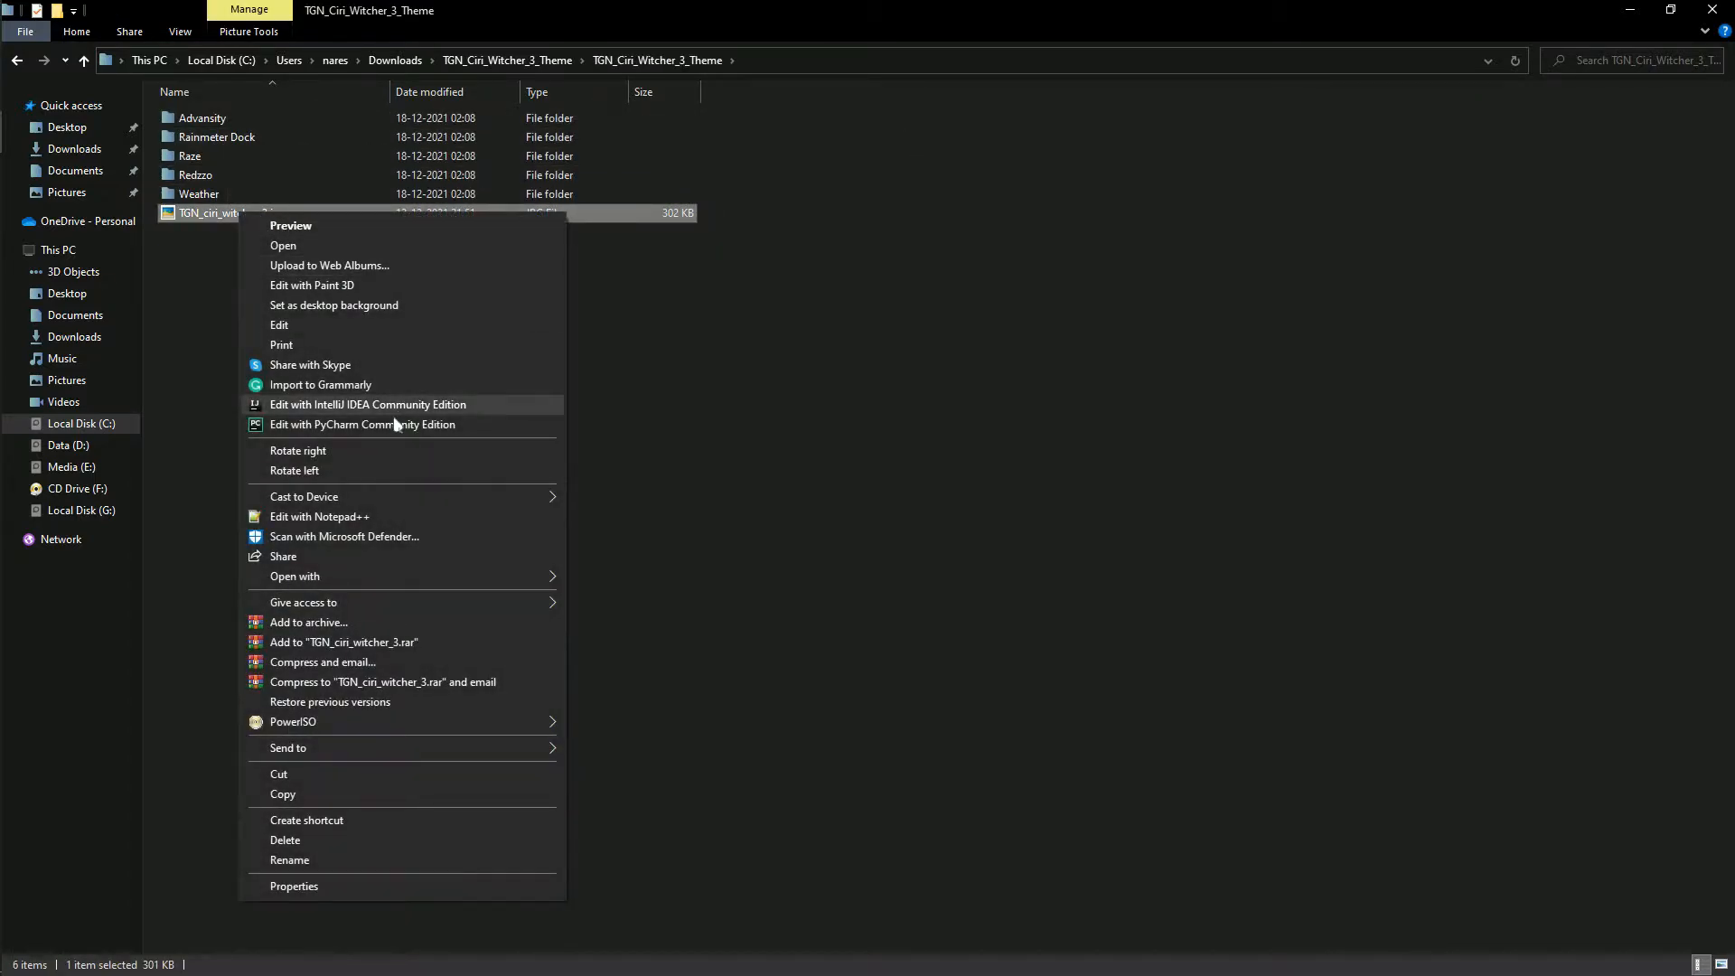
left_click(371, 307)
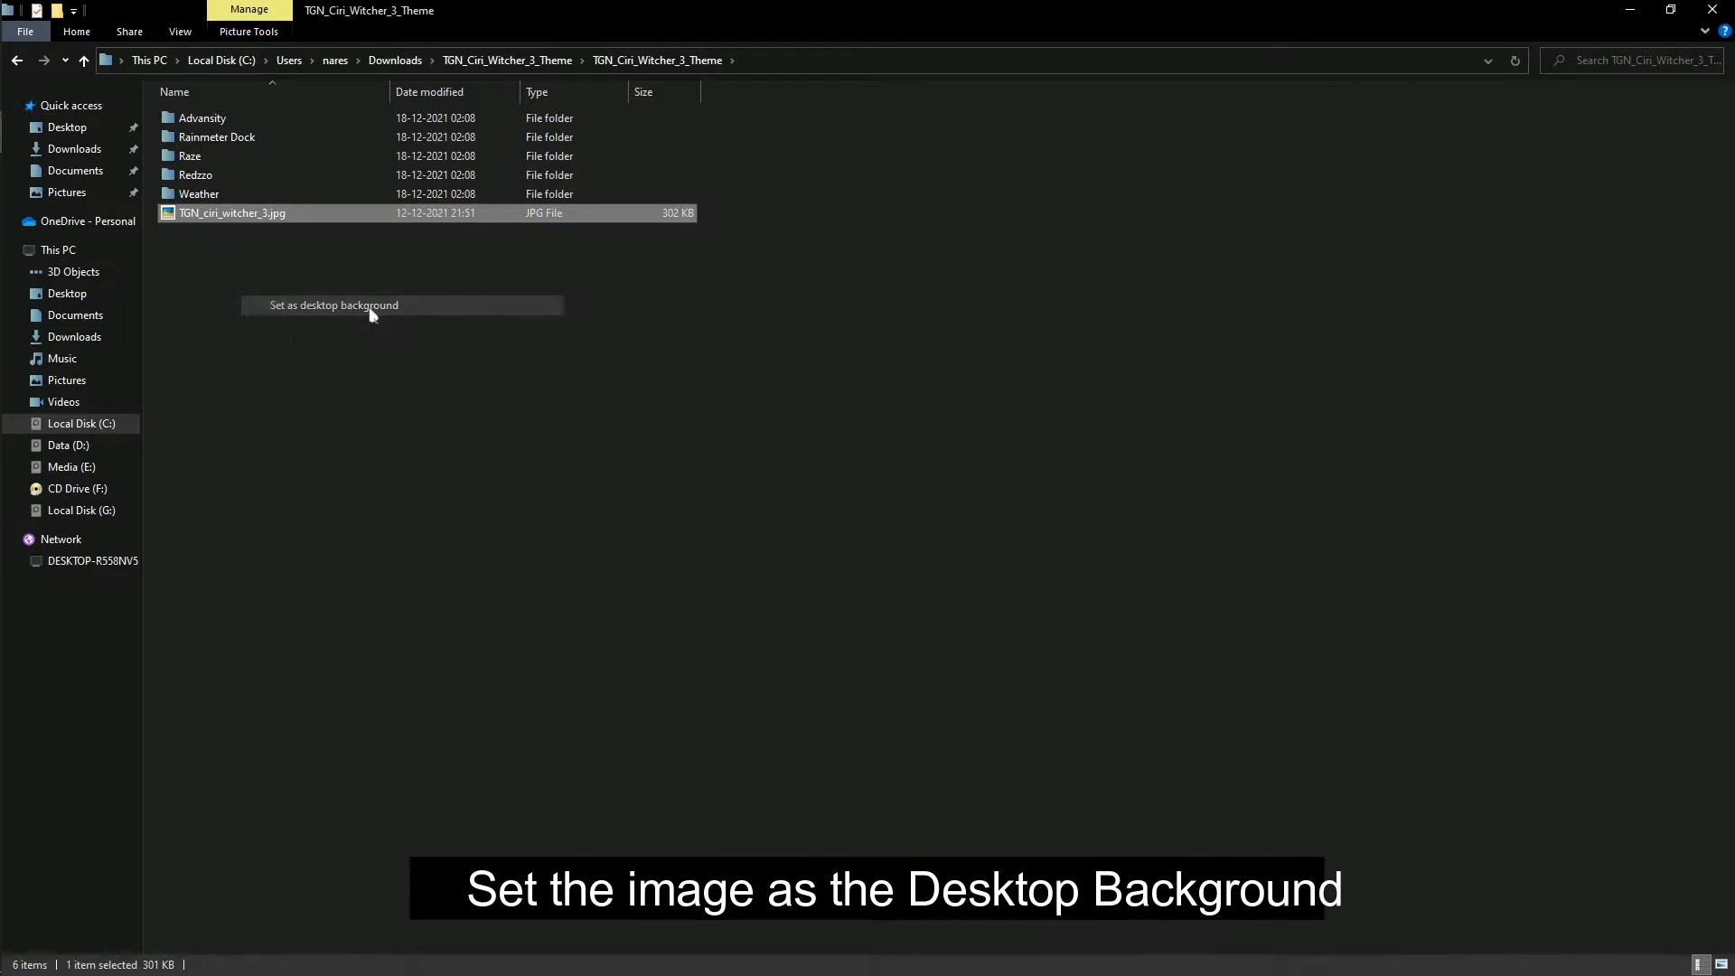
left_click(1630, 11)
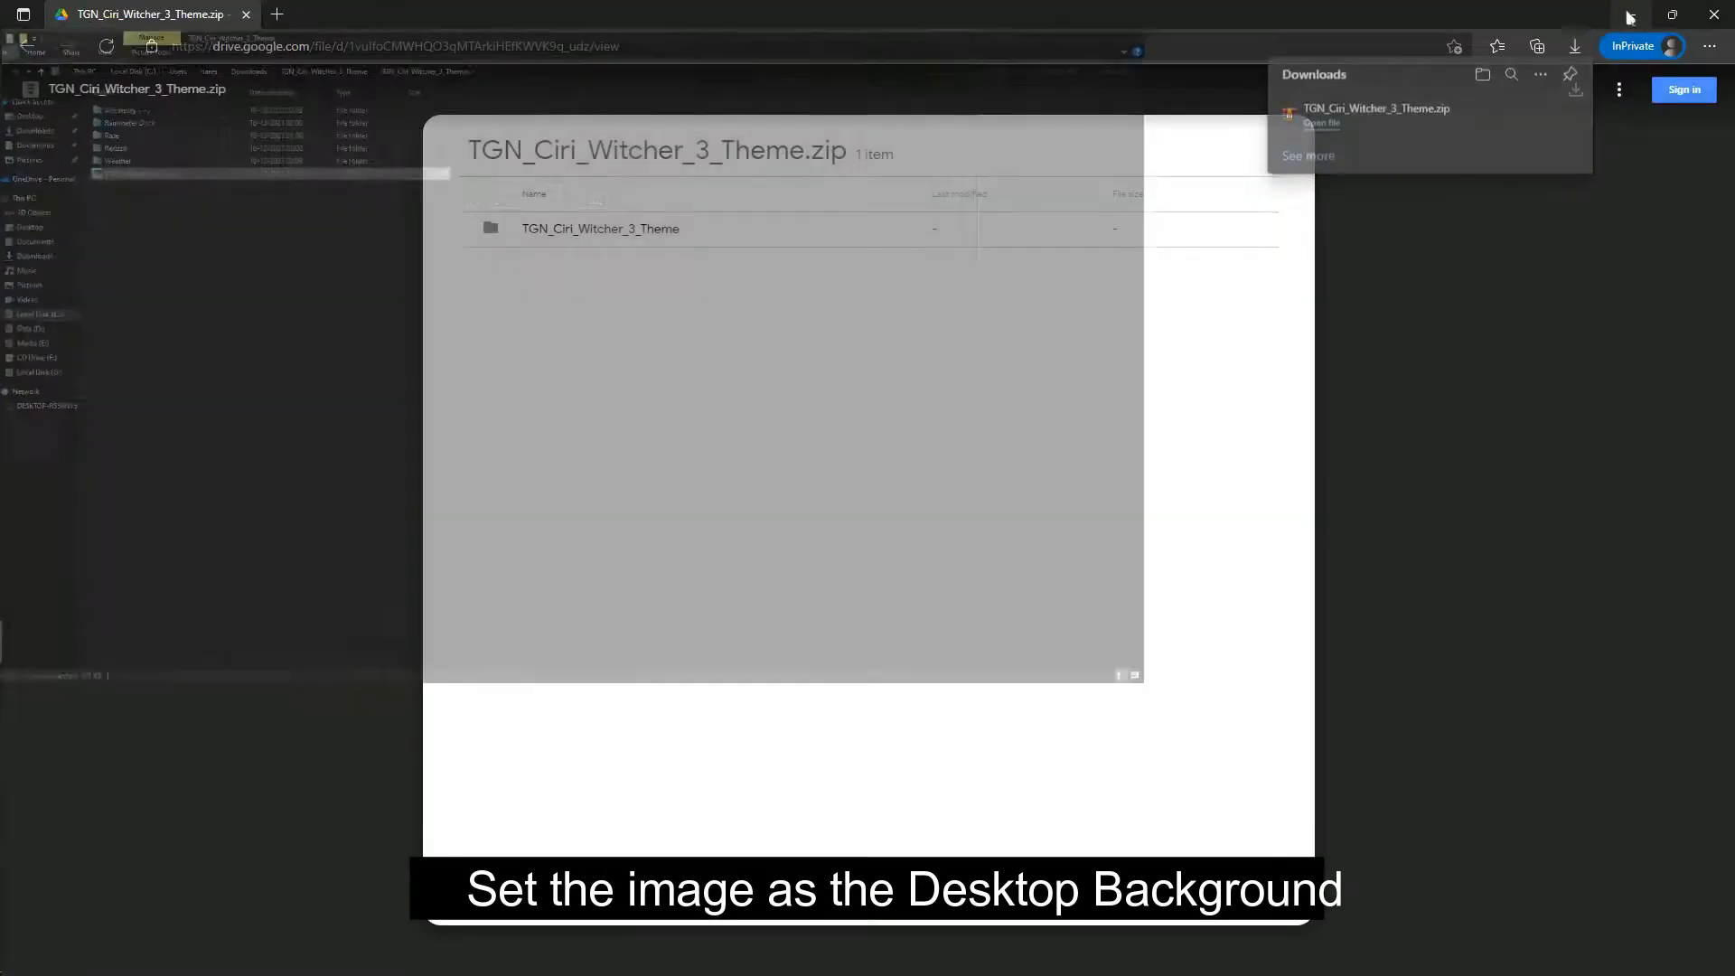
left_click(1631, 20)
Step: Delete the Microsoft Edge shortcut from the desktop
right_click(716, 290)
left_click(778, 349)
left_click_drag(447, 132, 36, 2)
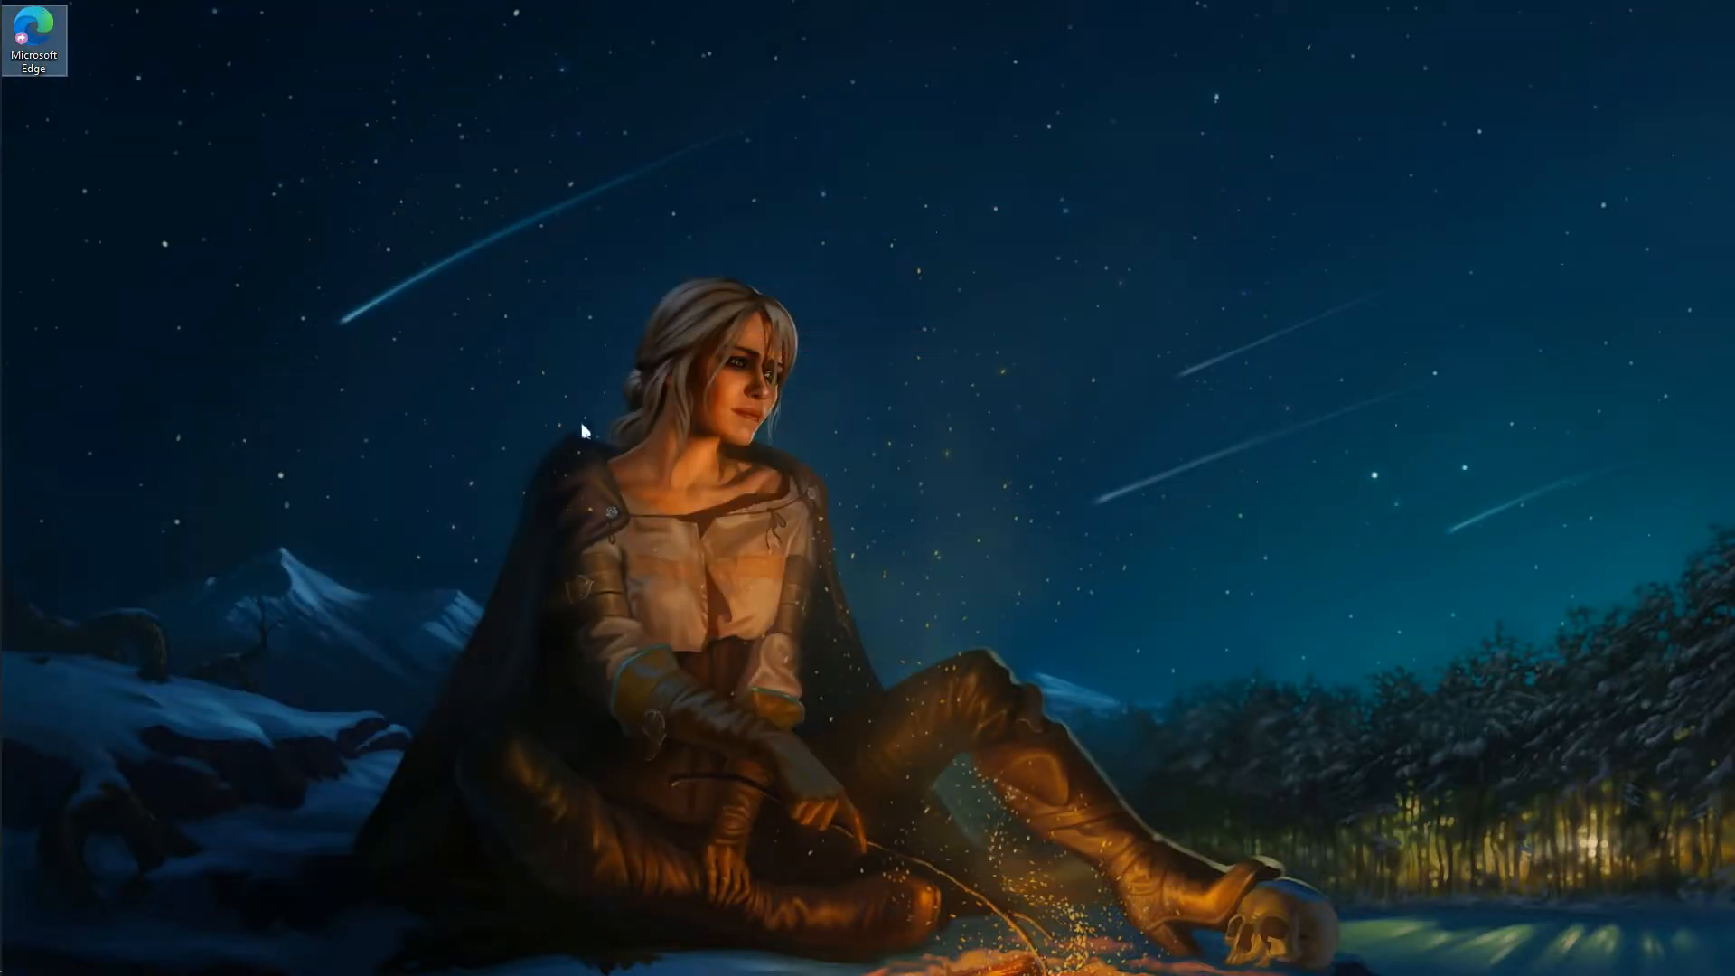
key("Delete")
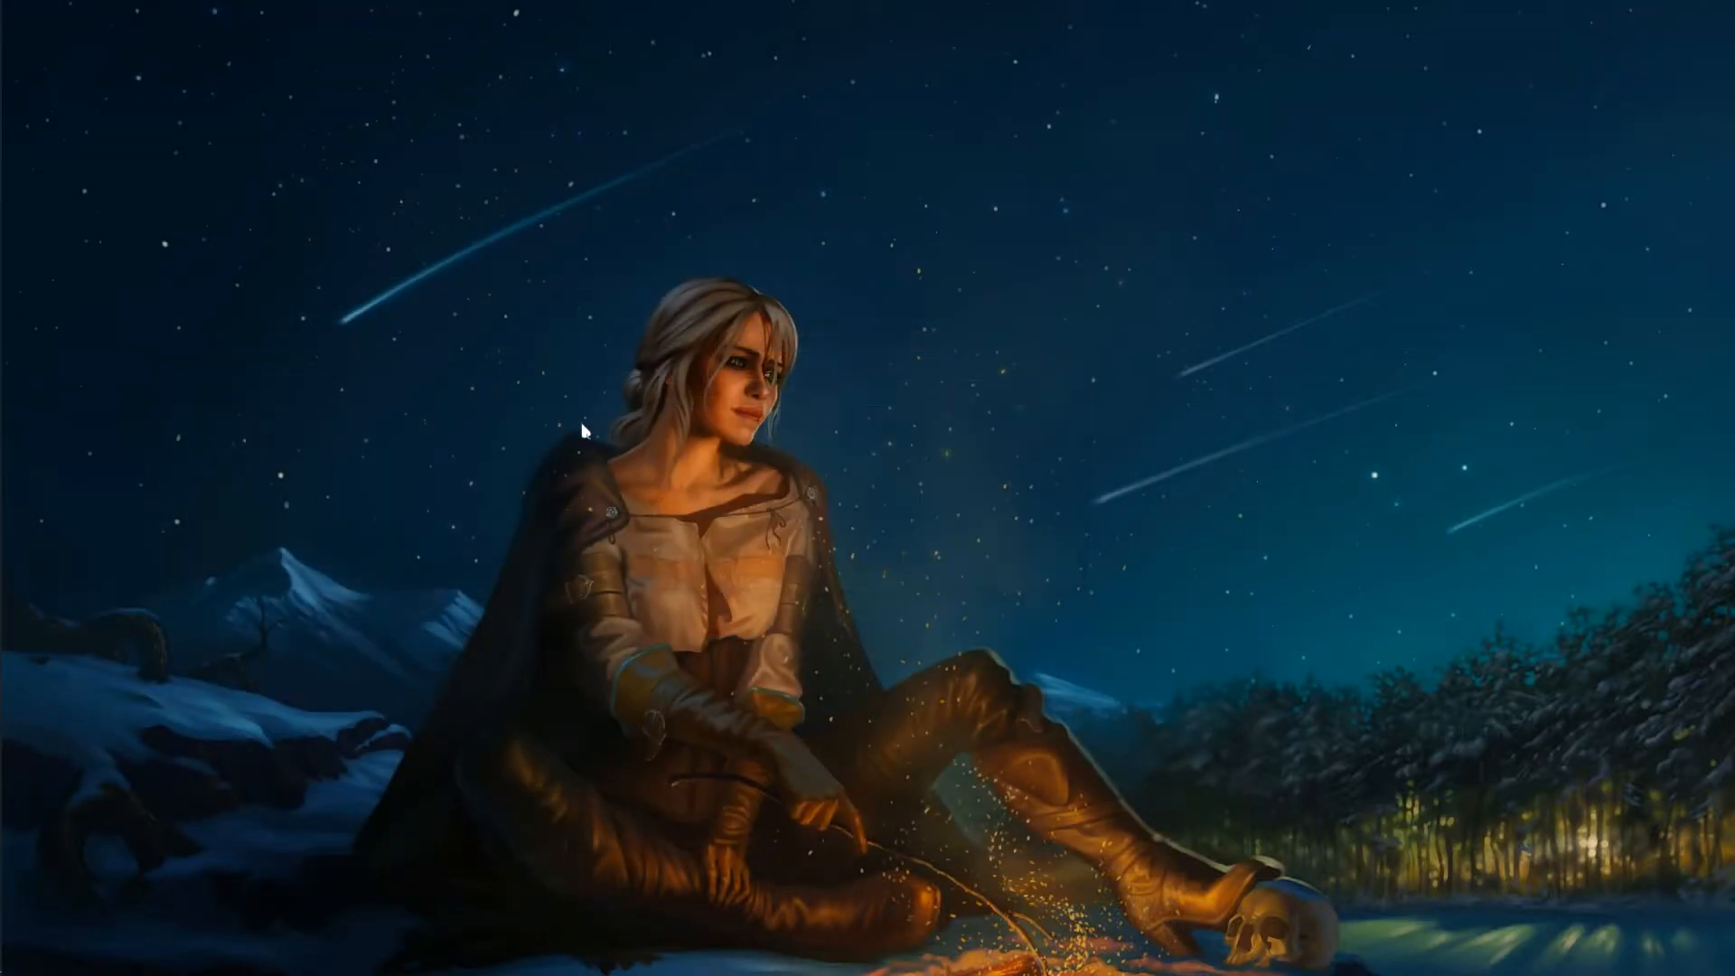
right_click(485, 395)
left_click(533, 446)
right_click(598, 304)
left_click(625, 361)
Step: Return to File Explorer and copy the Advansity, Rainmeter Dock, Raze, Redzzo and Weather folders of the extracted theme
mouse_move(5, 596)
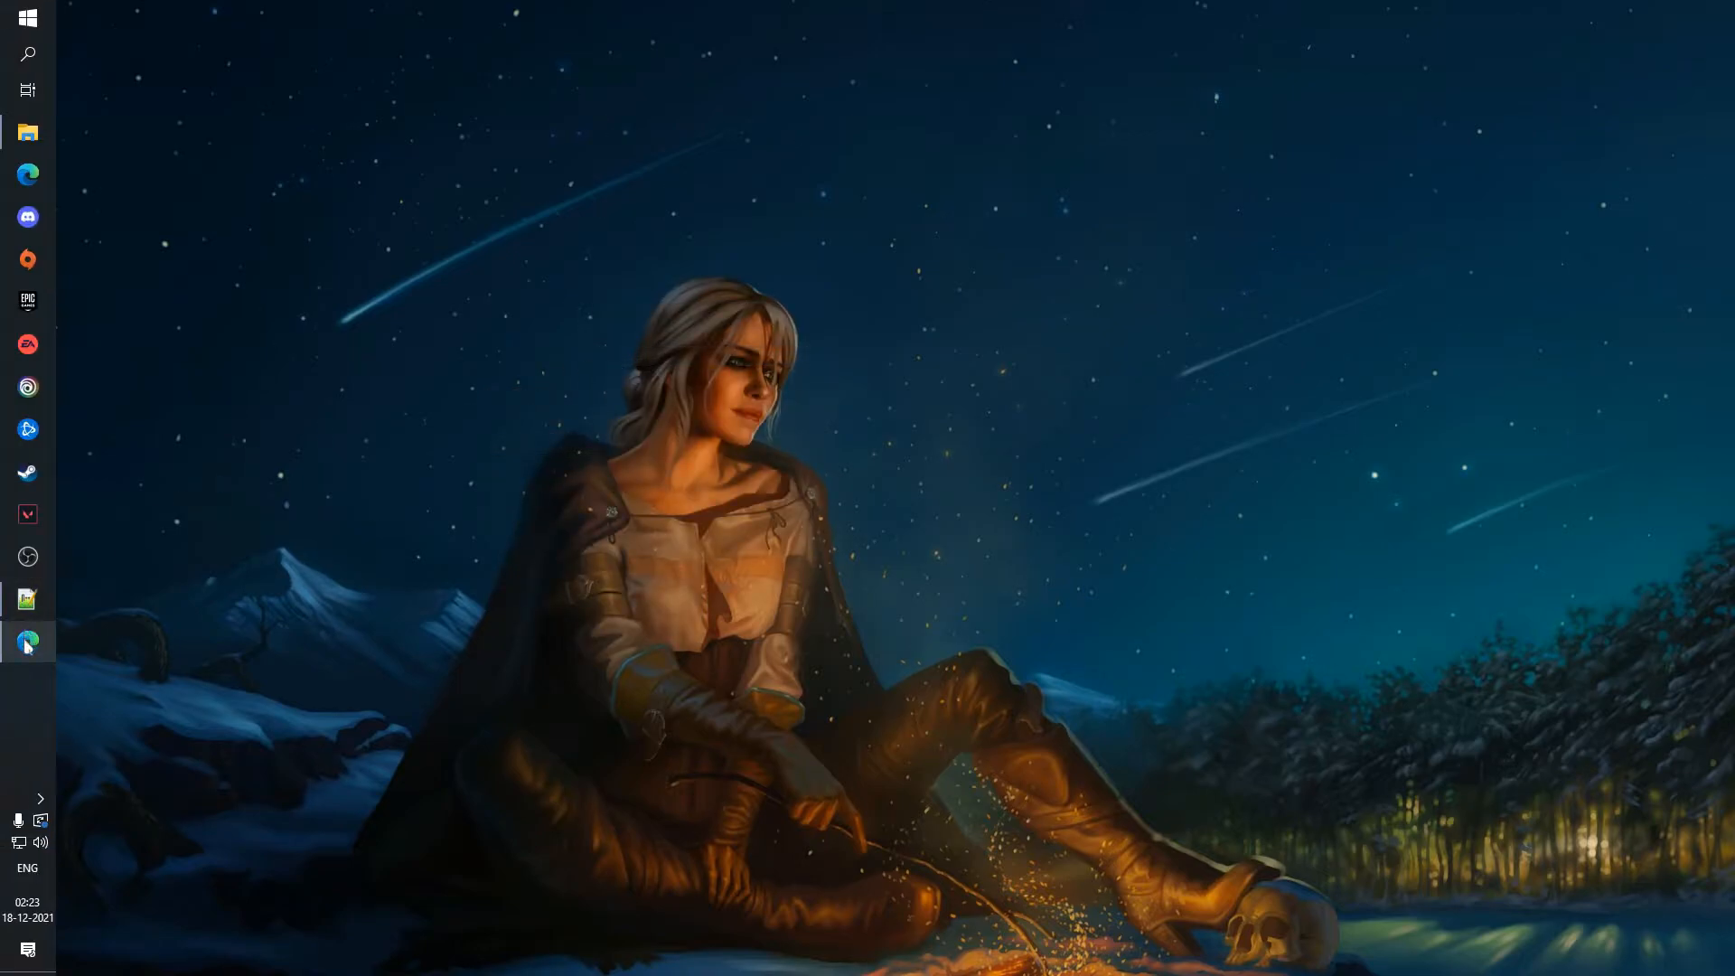
left_click(27, 133)
left_click(504, 397)
left_click(214, 120)
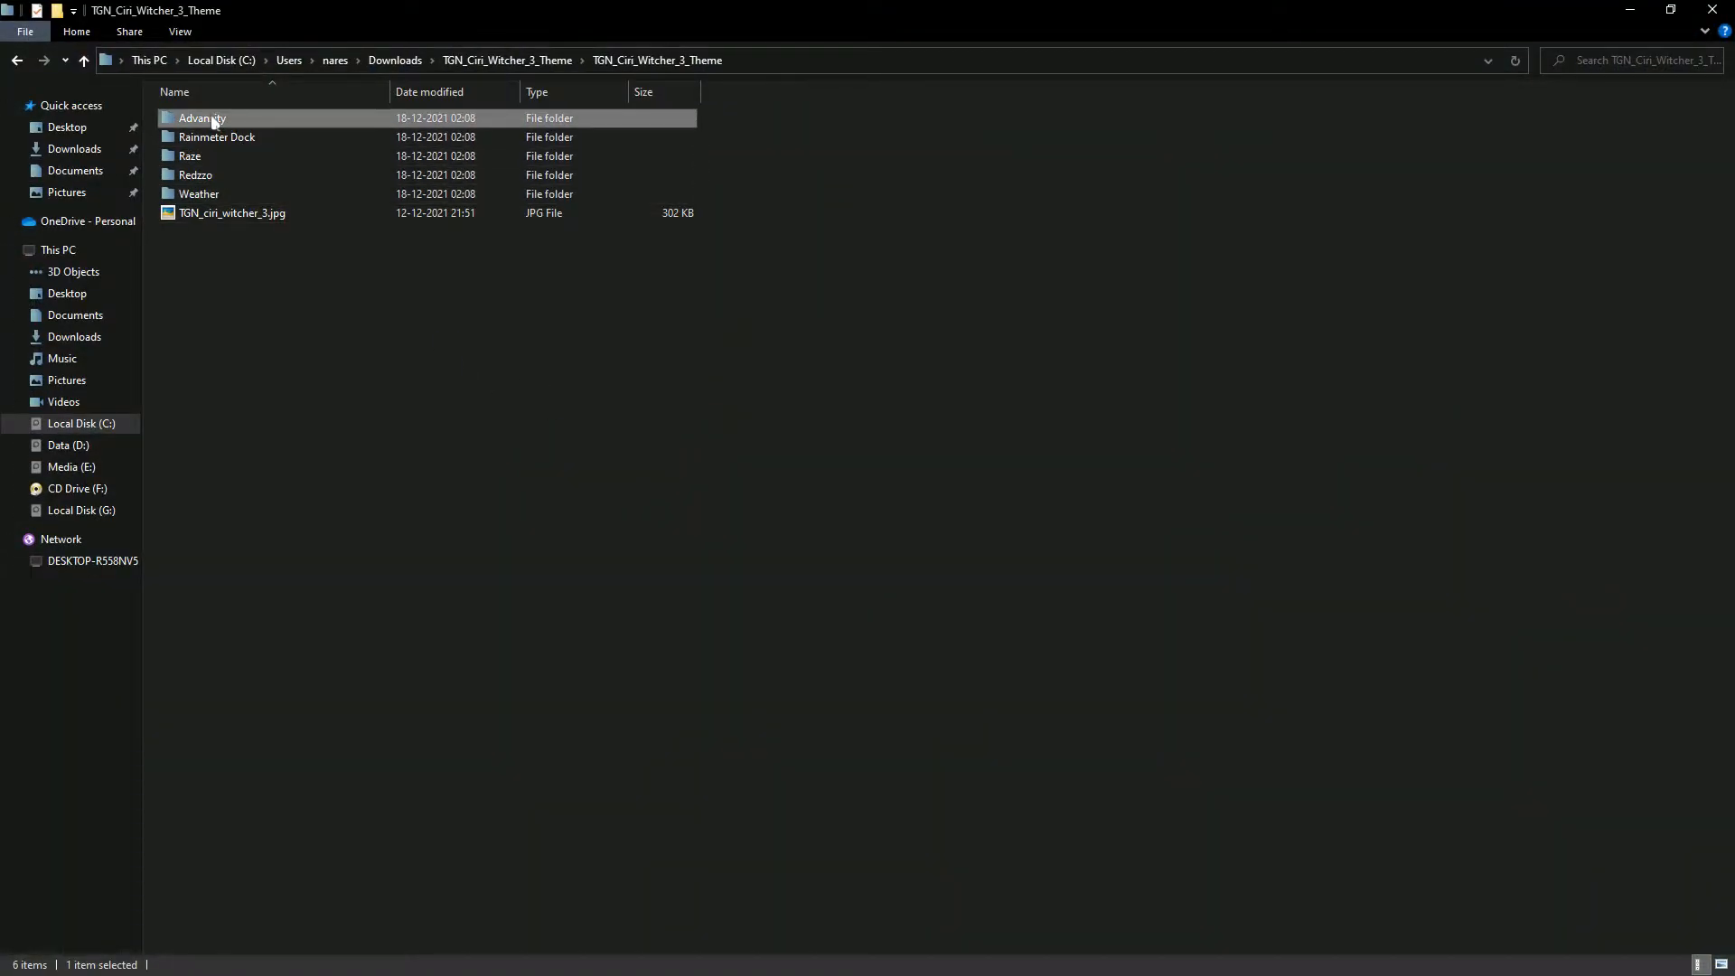
key("shift+Down")
key("shift+Down")
key("shift+Down")
key("shift+Down")
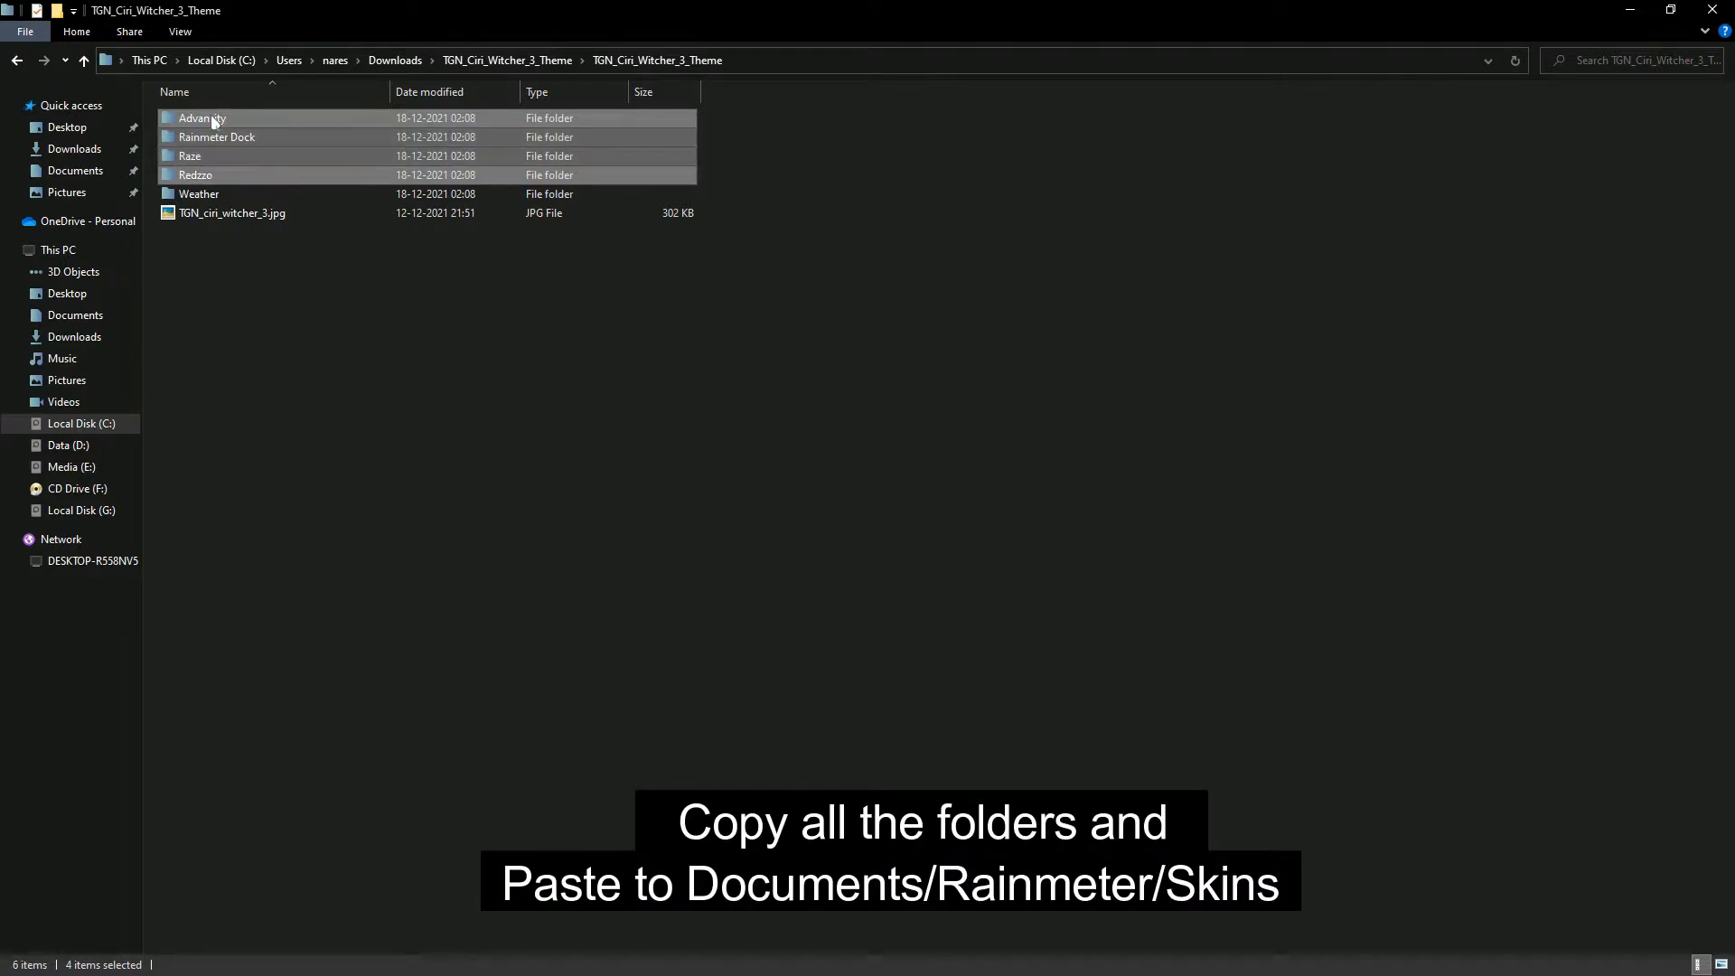
right_click(248, 156)
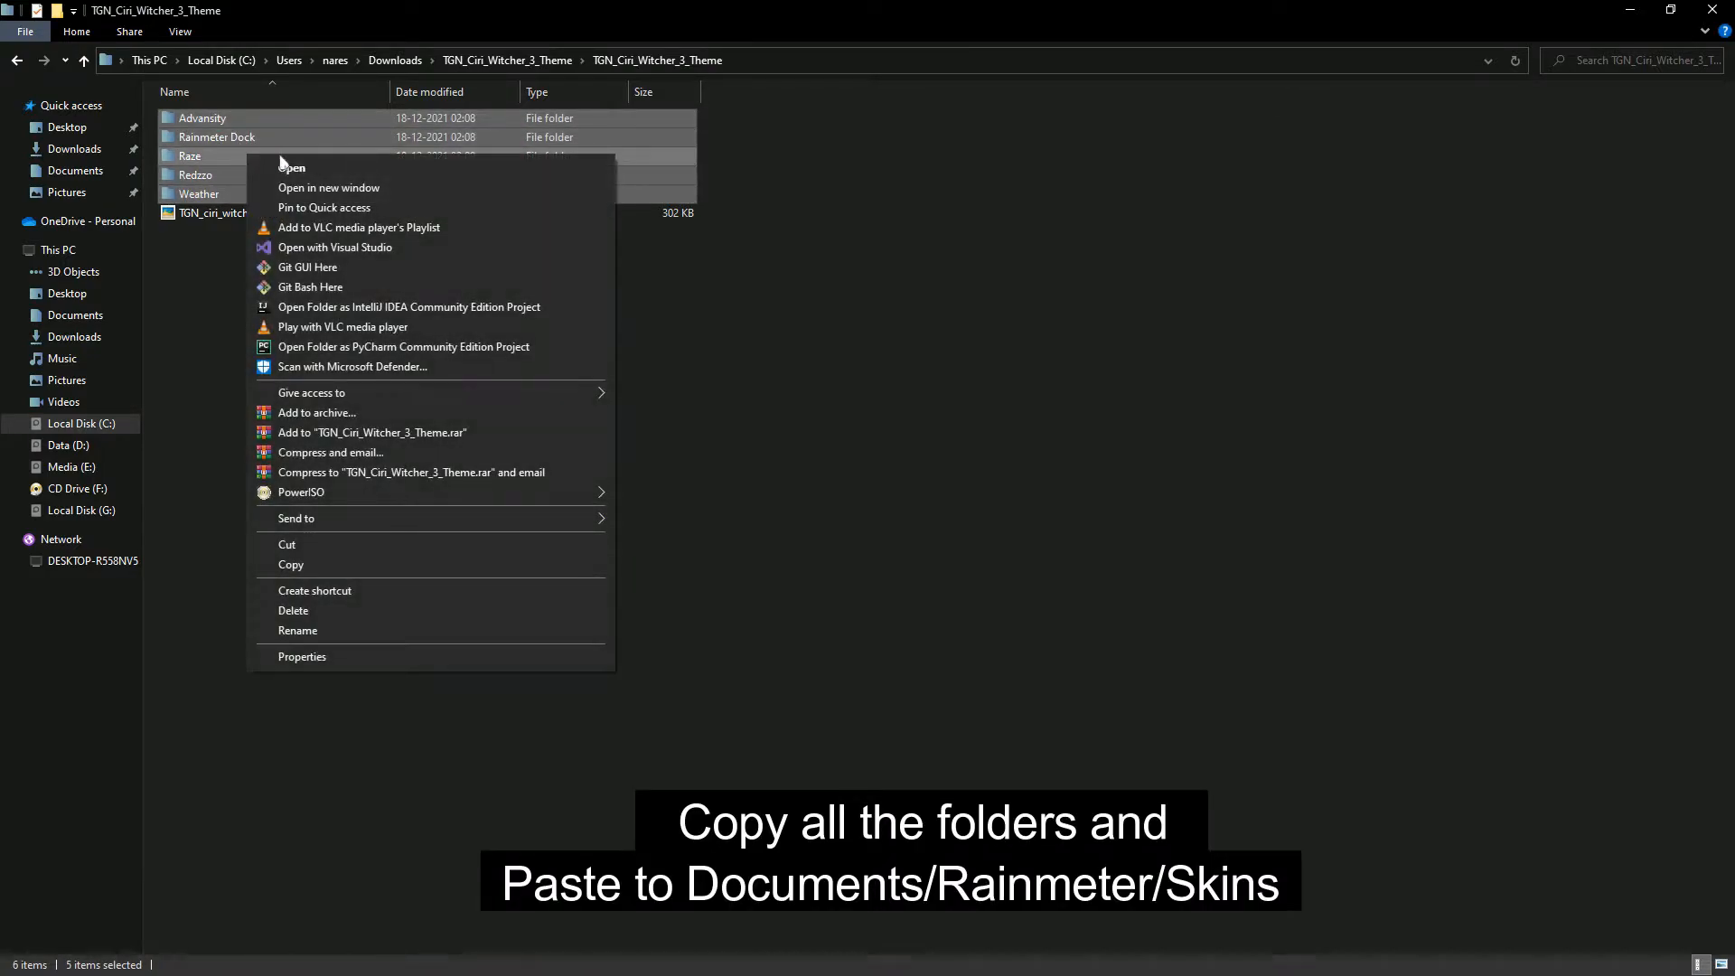
left_click(316, 566)
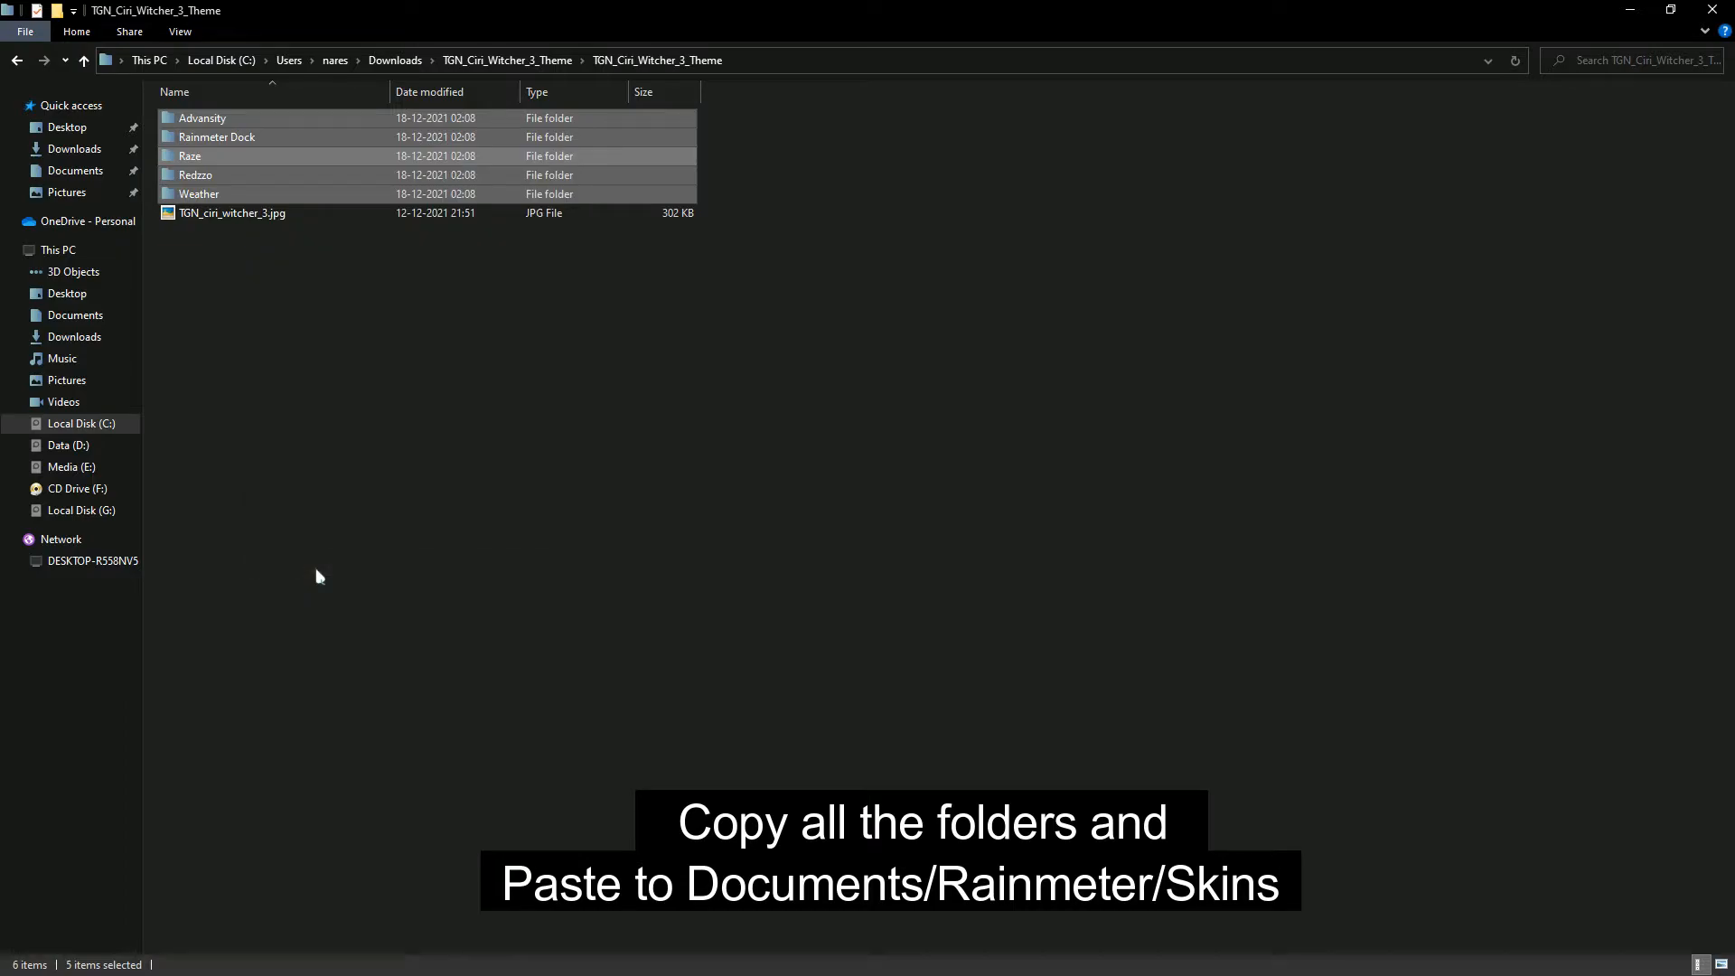
Step: Paste the copied folders into Documents\Rainmeter\Skins, replacing the files in the destination, and close File Explorer
left_click(86, 170)
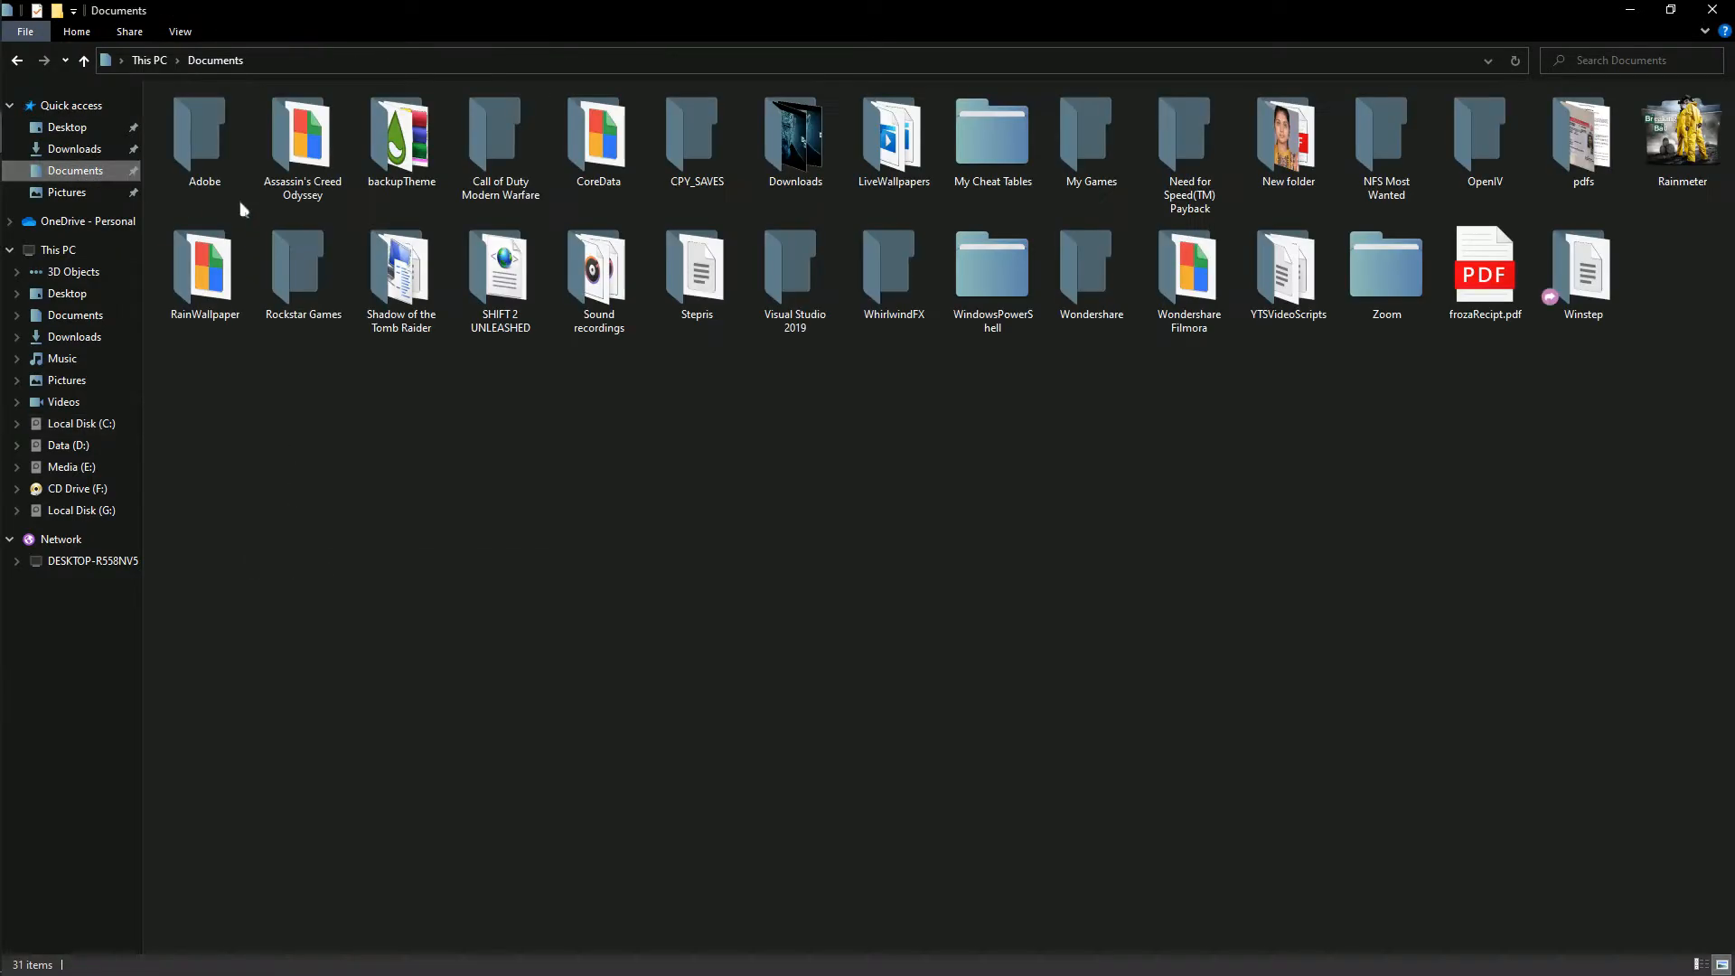
left_click(1698, 137)
double_click(1699, 138)
right_click(200, 148)
left_click(256, 163)
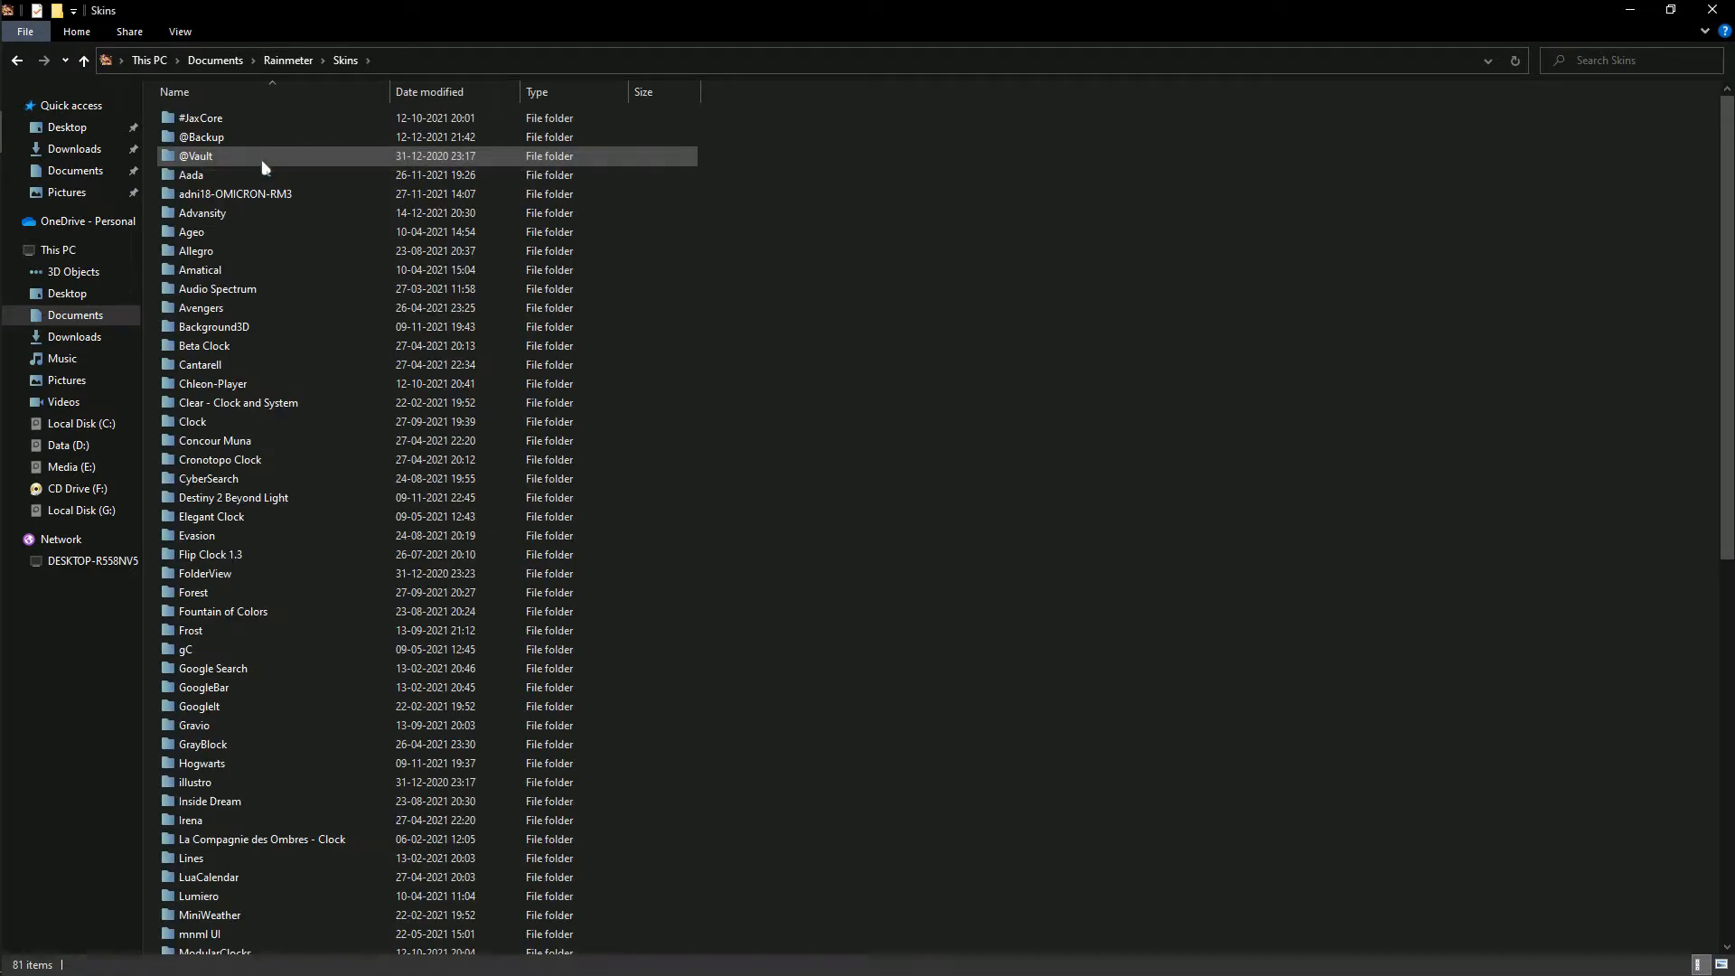
right_click(877, 398)
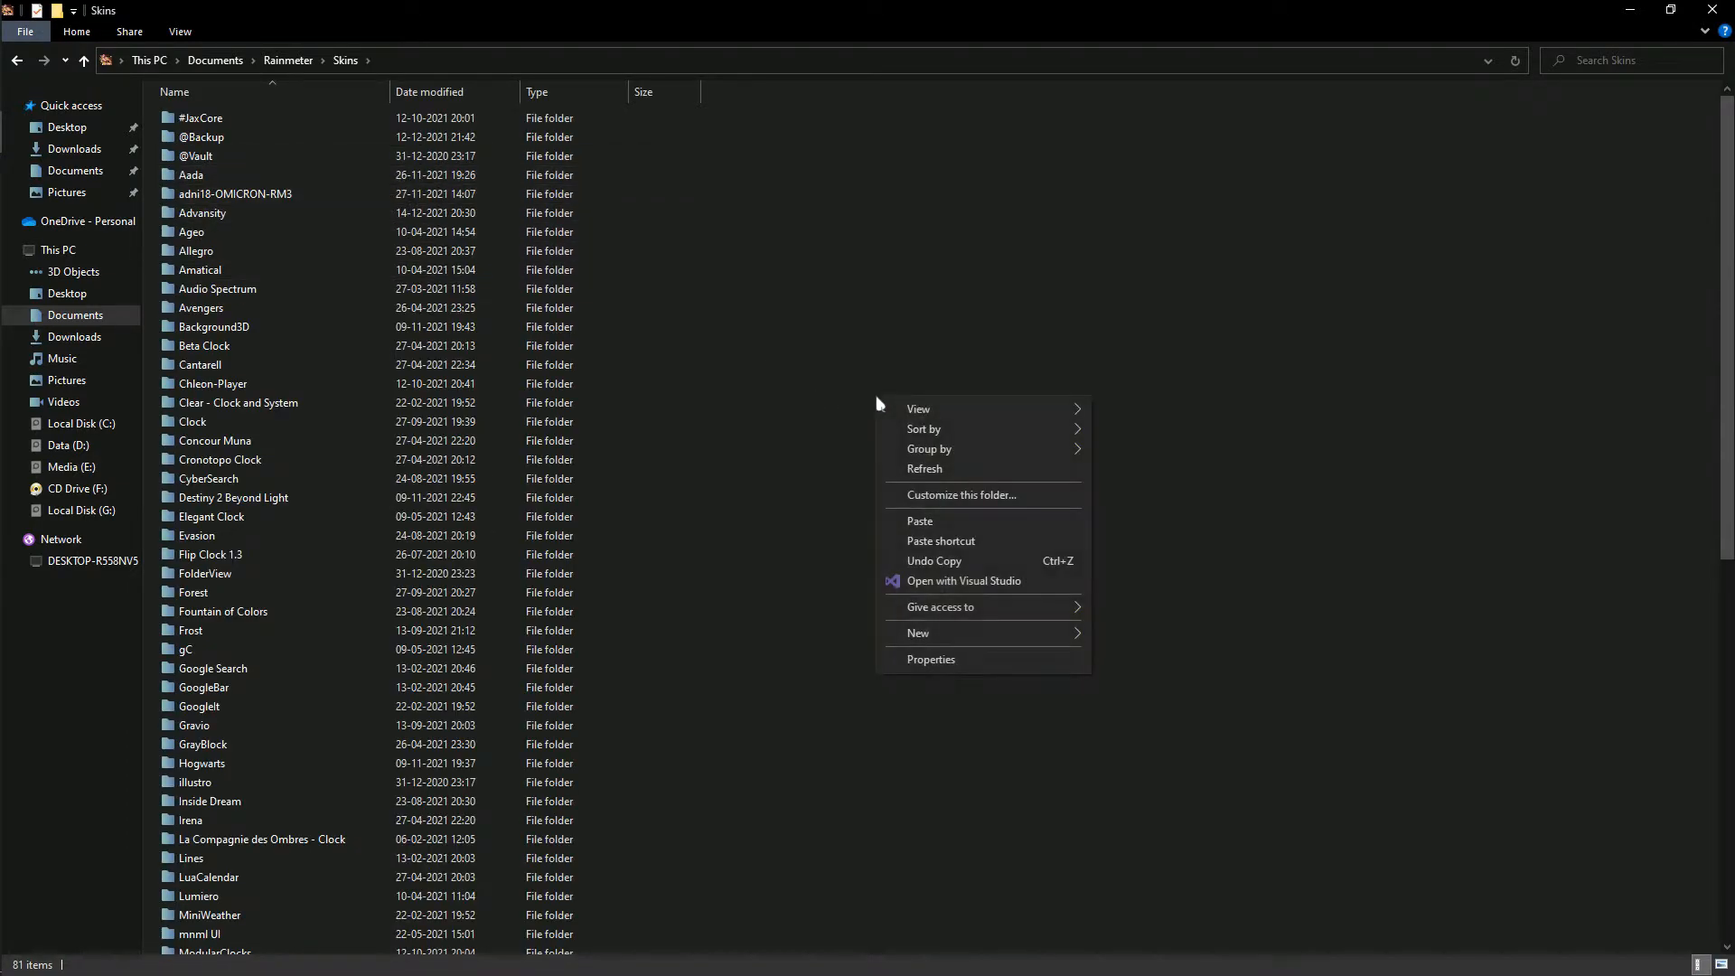
left_click(993, 522)
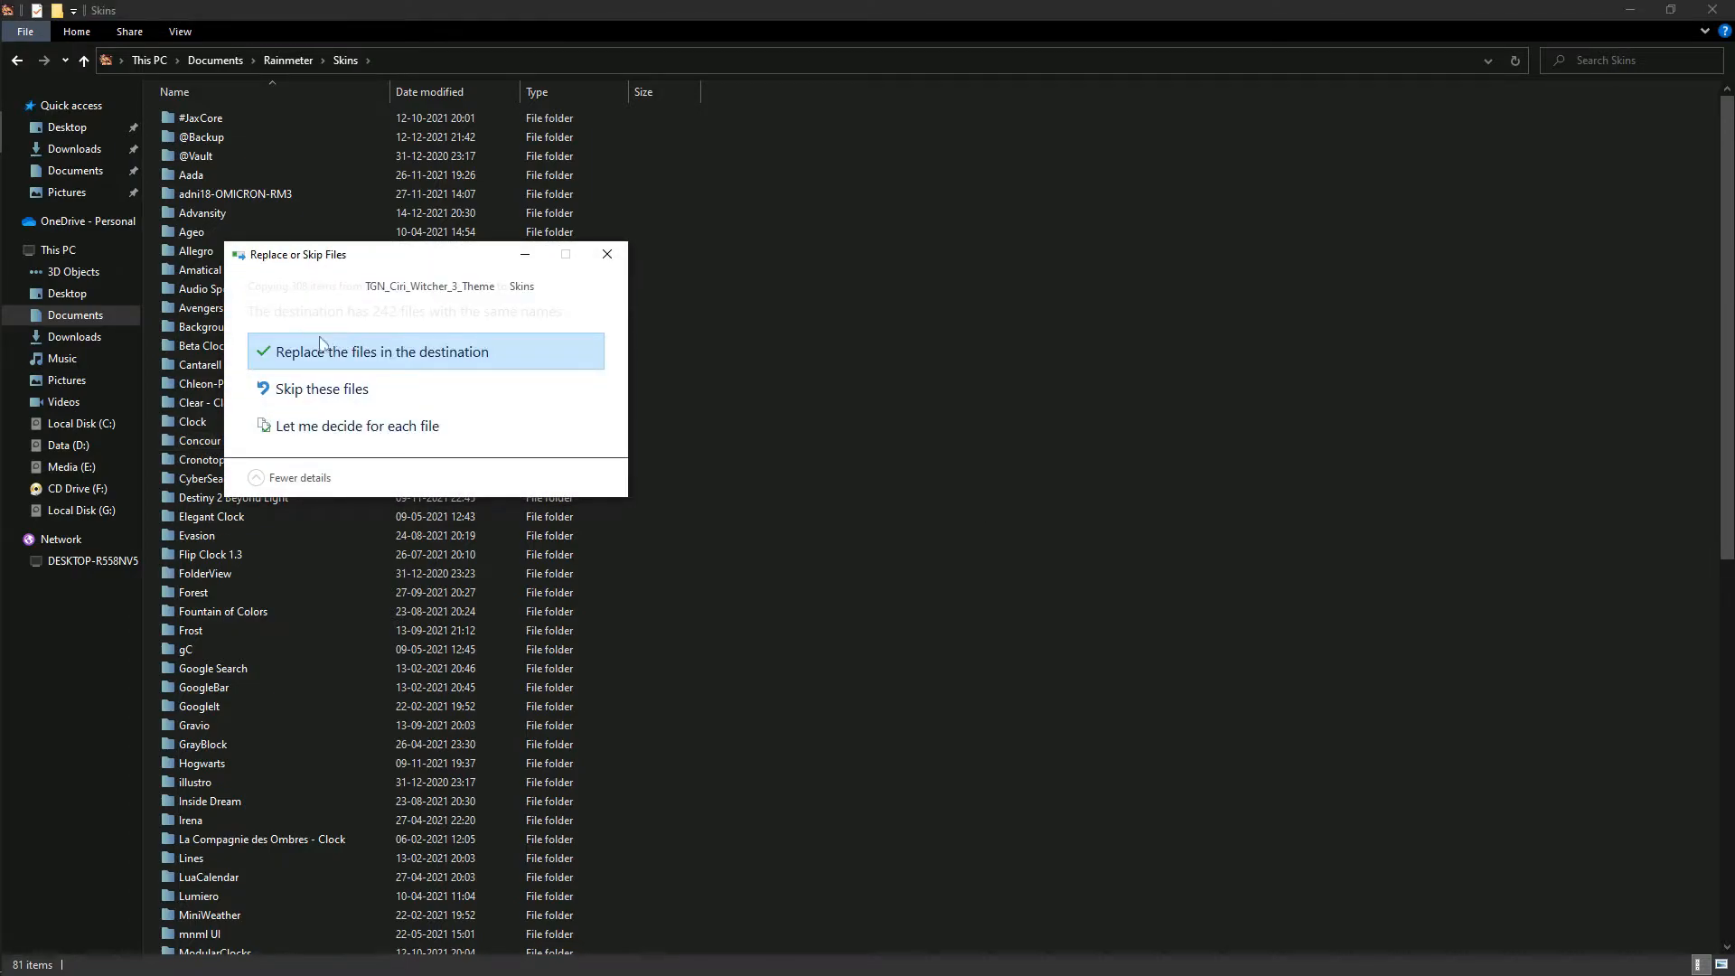
left_click(359, 353)
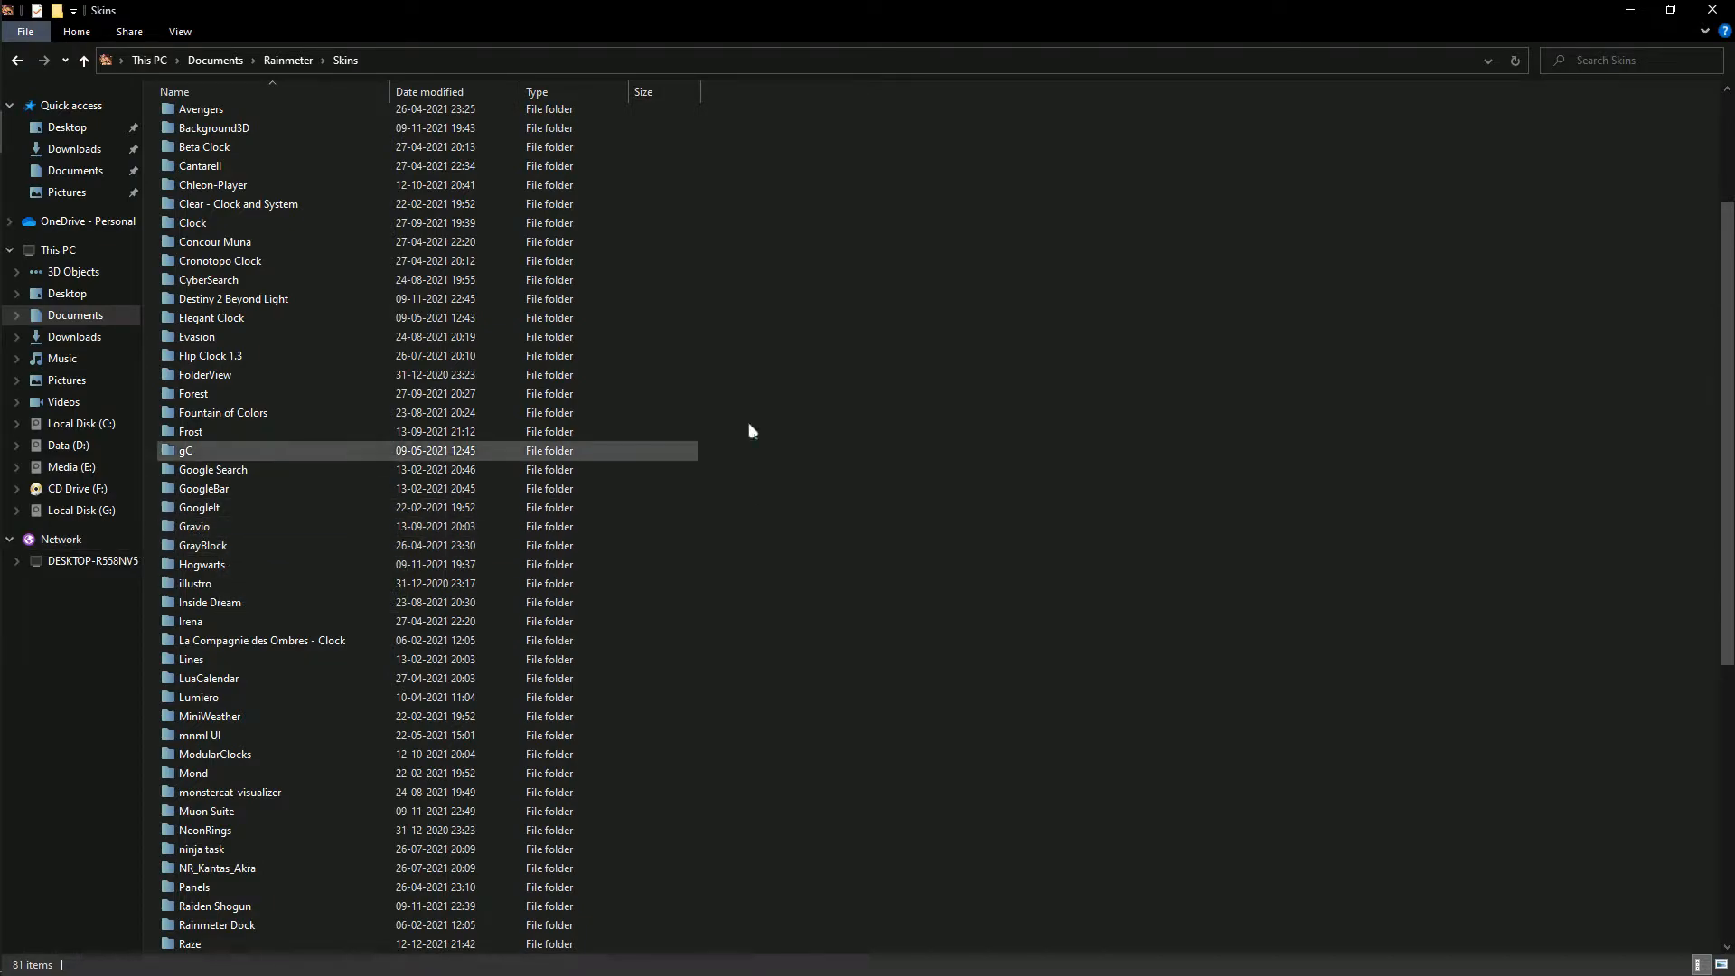
left_click(1720, 13)
right_click(627, 264)
left_click(665, 317)
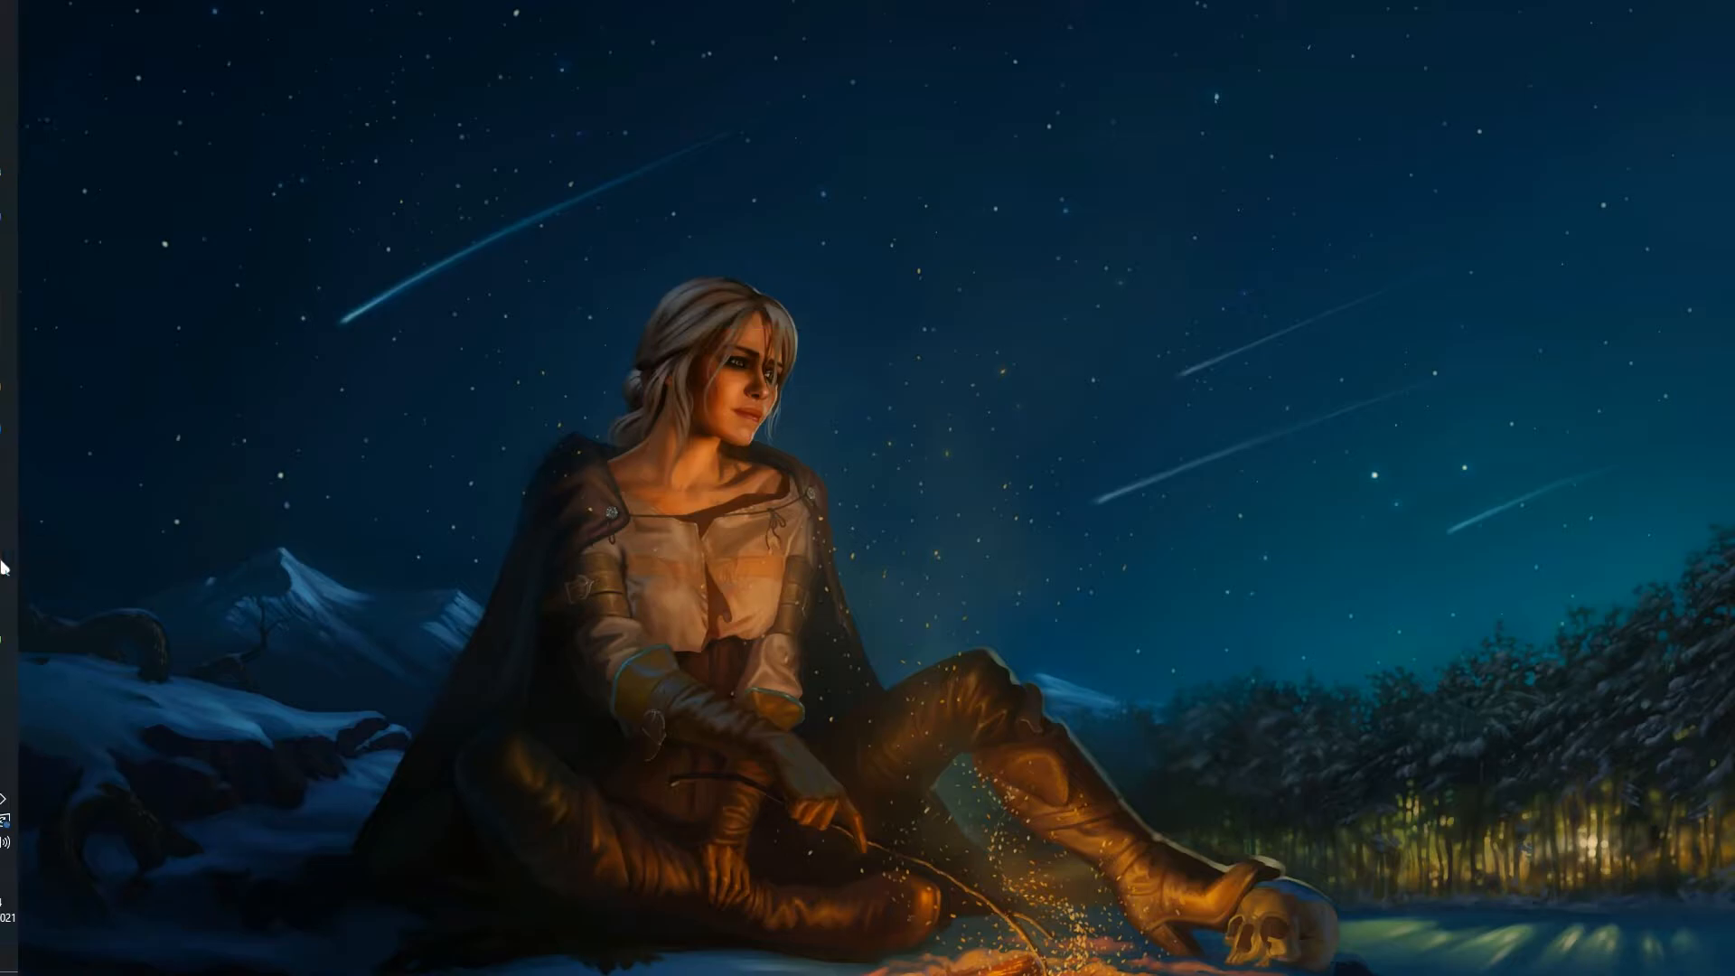
Step: Open the Manage Rainmeter window and move it higher on the desktop
mouse_move(3, 567)
left_click(40, 799)
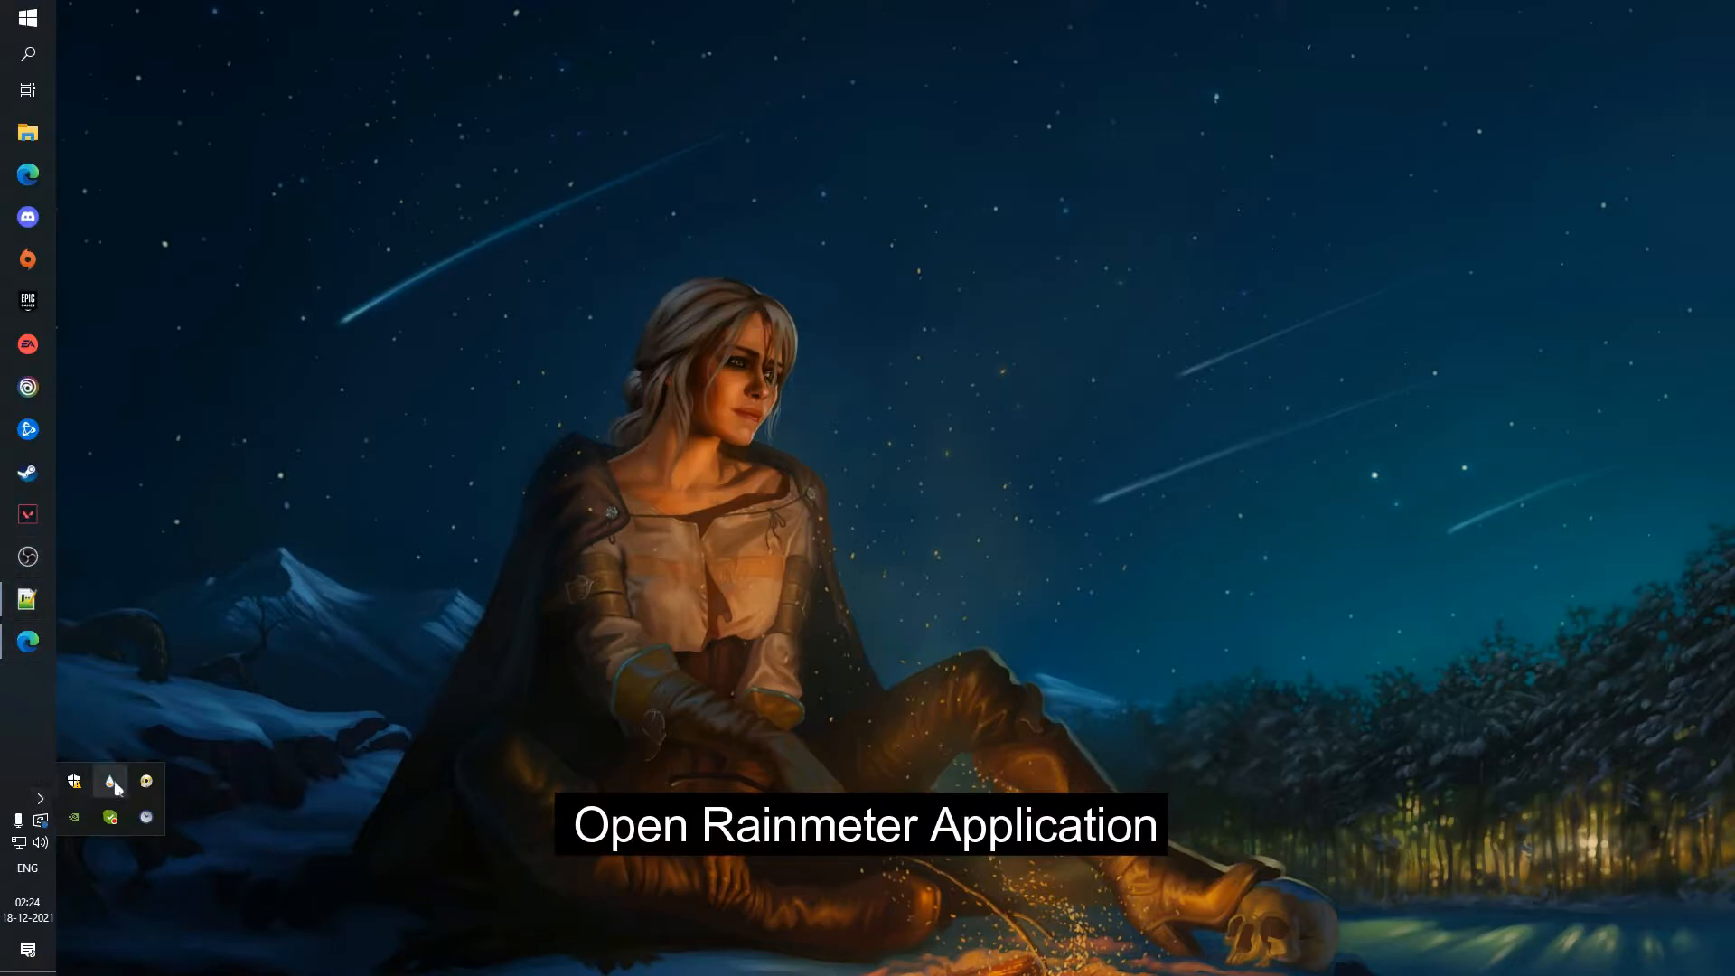
left_click(111, 784)
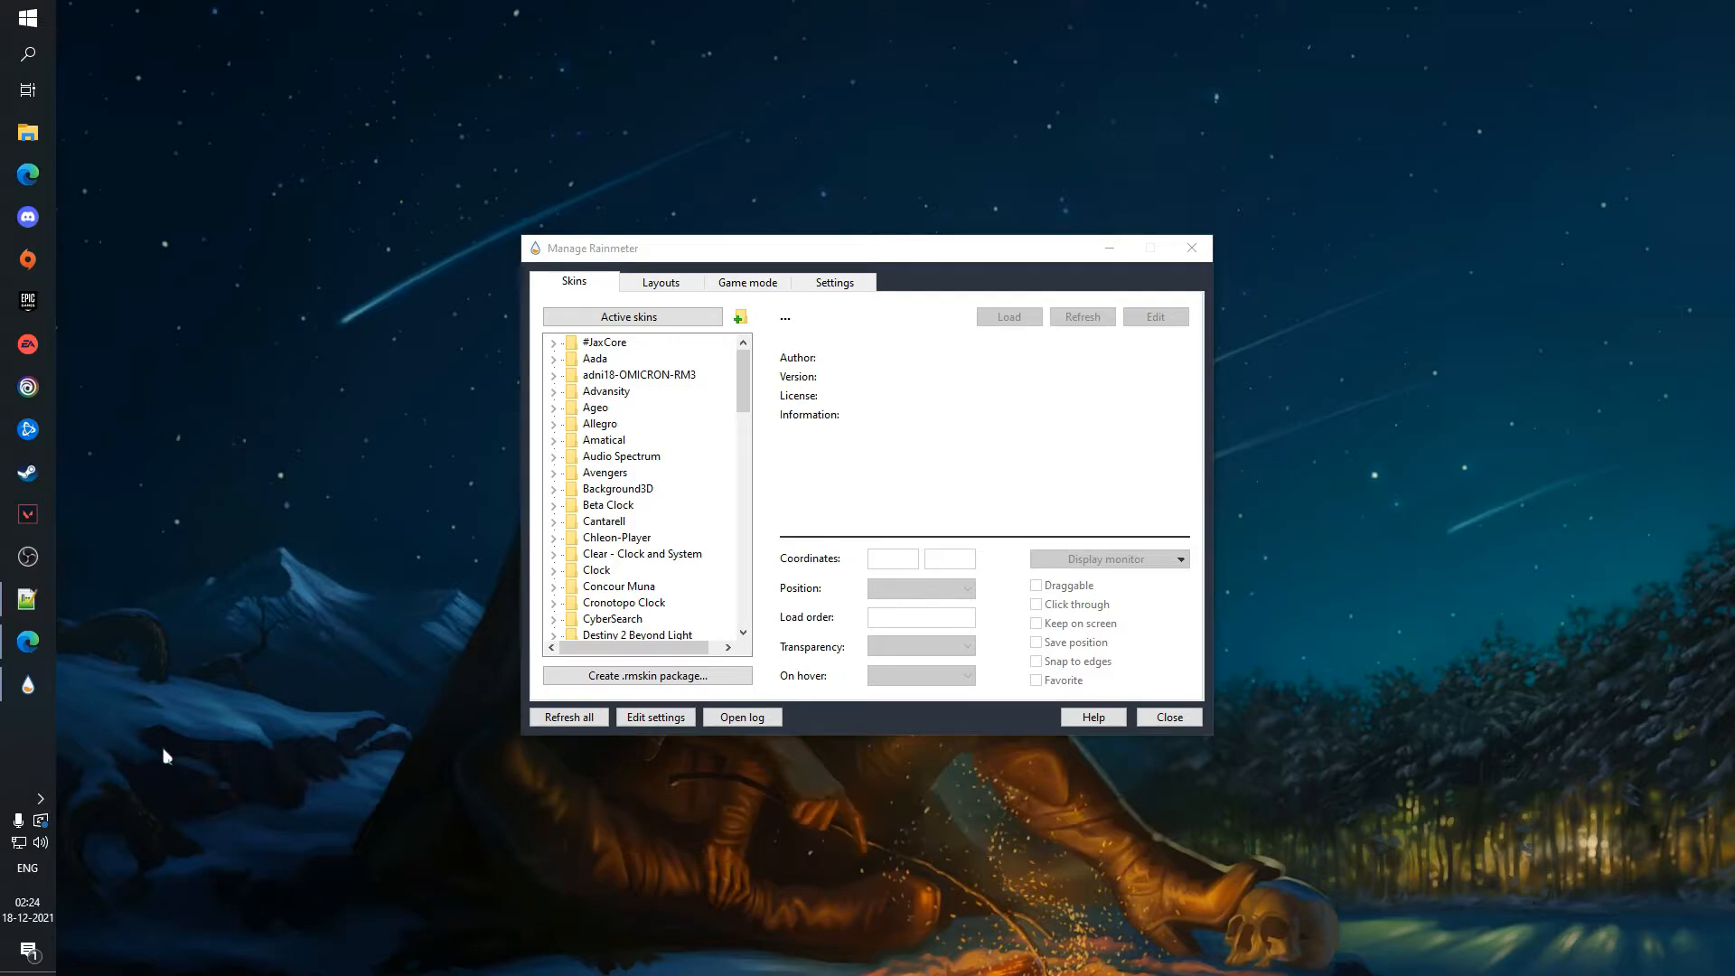
left_click_drag(874, 253, 1043, 117)
right_click(1524, 321)
left_click(1597, 372)
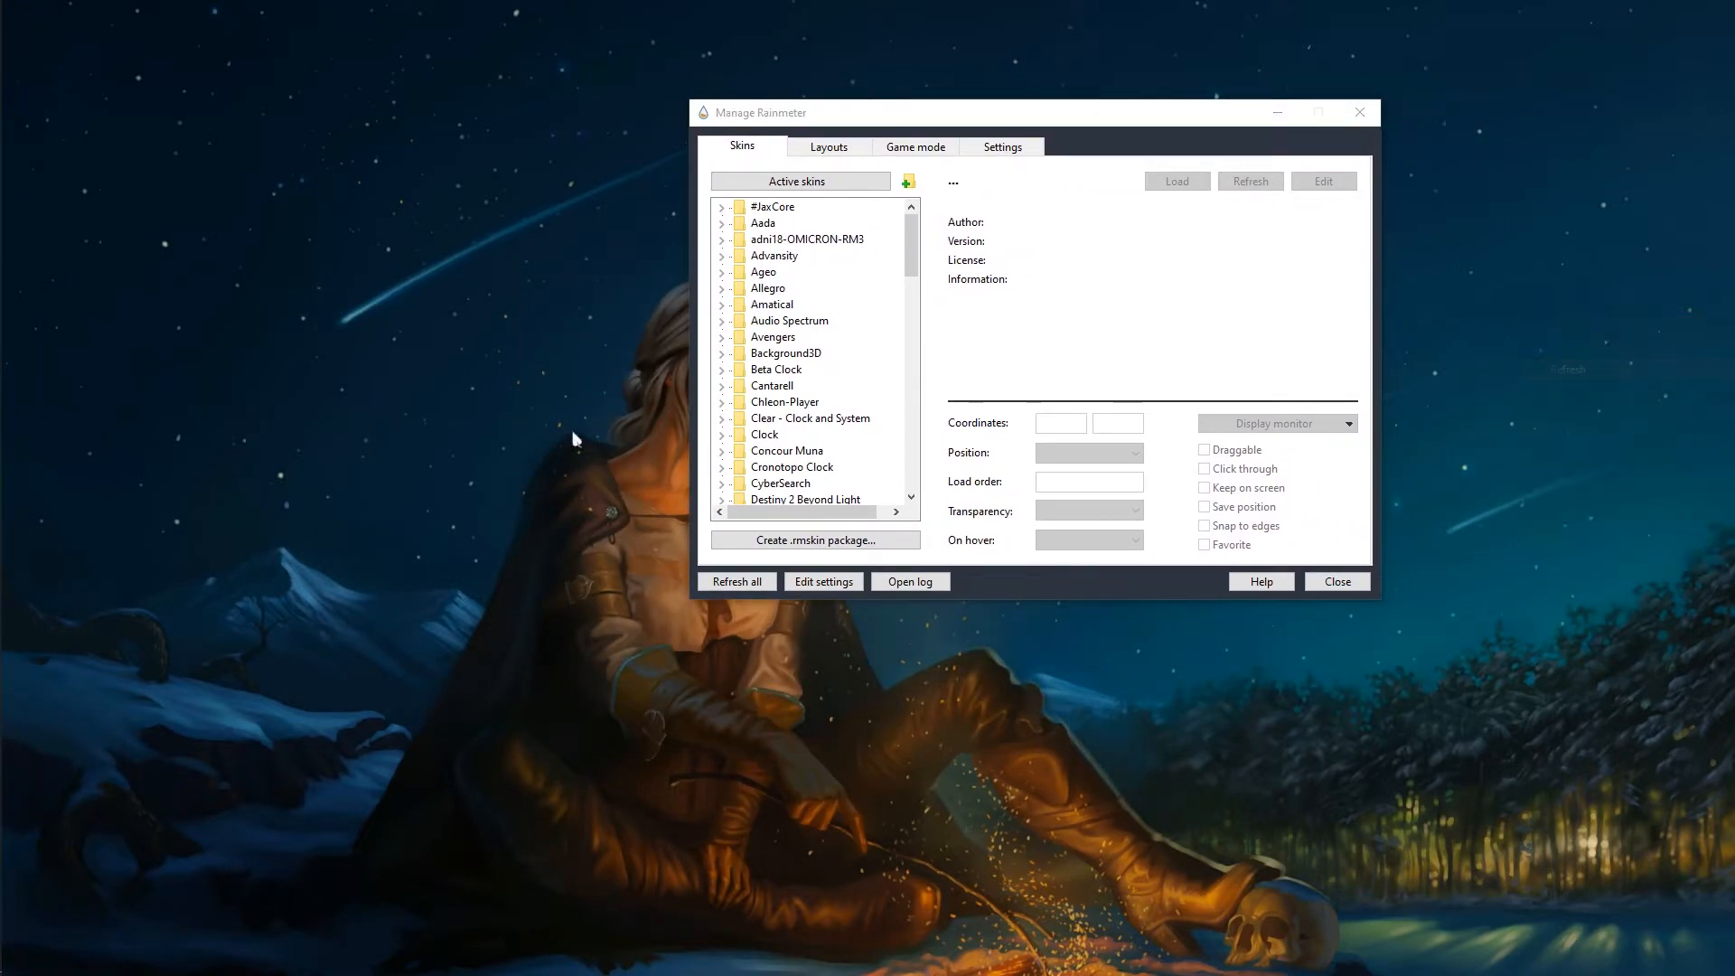
Step: Place the Notepad++ skin list beside the Manage Rainmeter window and review the skins to be loaded
left_click(21, 599)
left_click_drag(817, 9, 397, 108)
left_click_drag(1084, 112, 1325, 156)
scroll(298, 402, "down", 1)
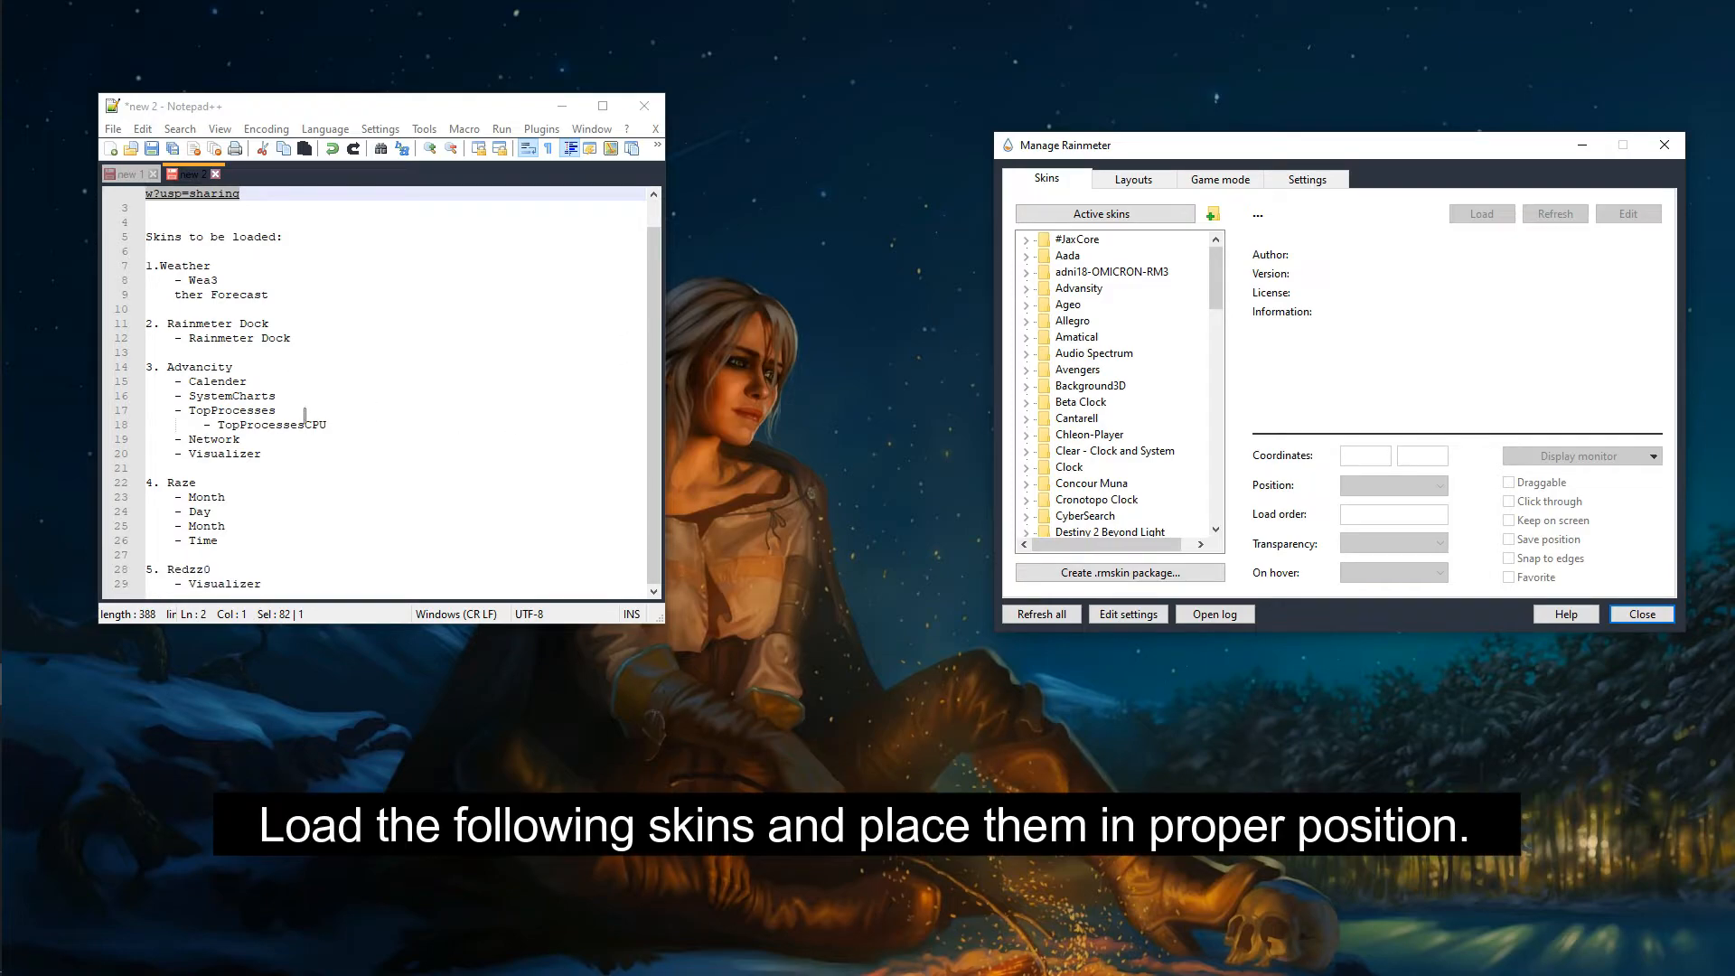
left_click_drag(264, 584, 102, 237)
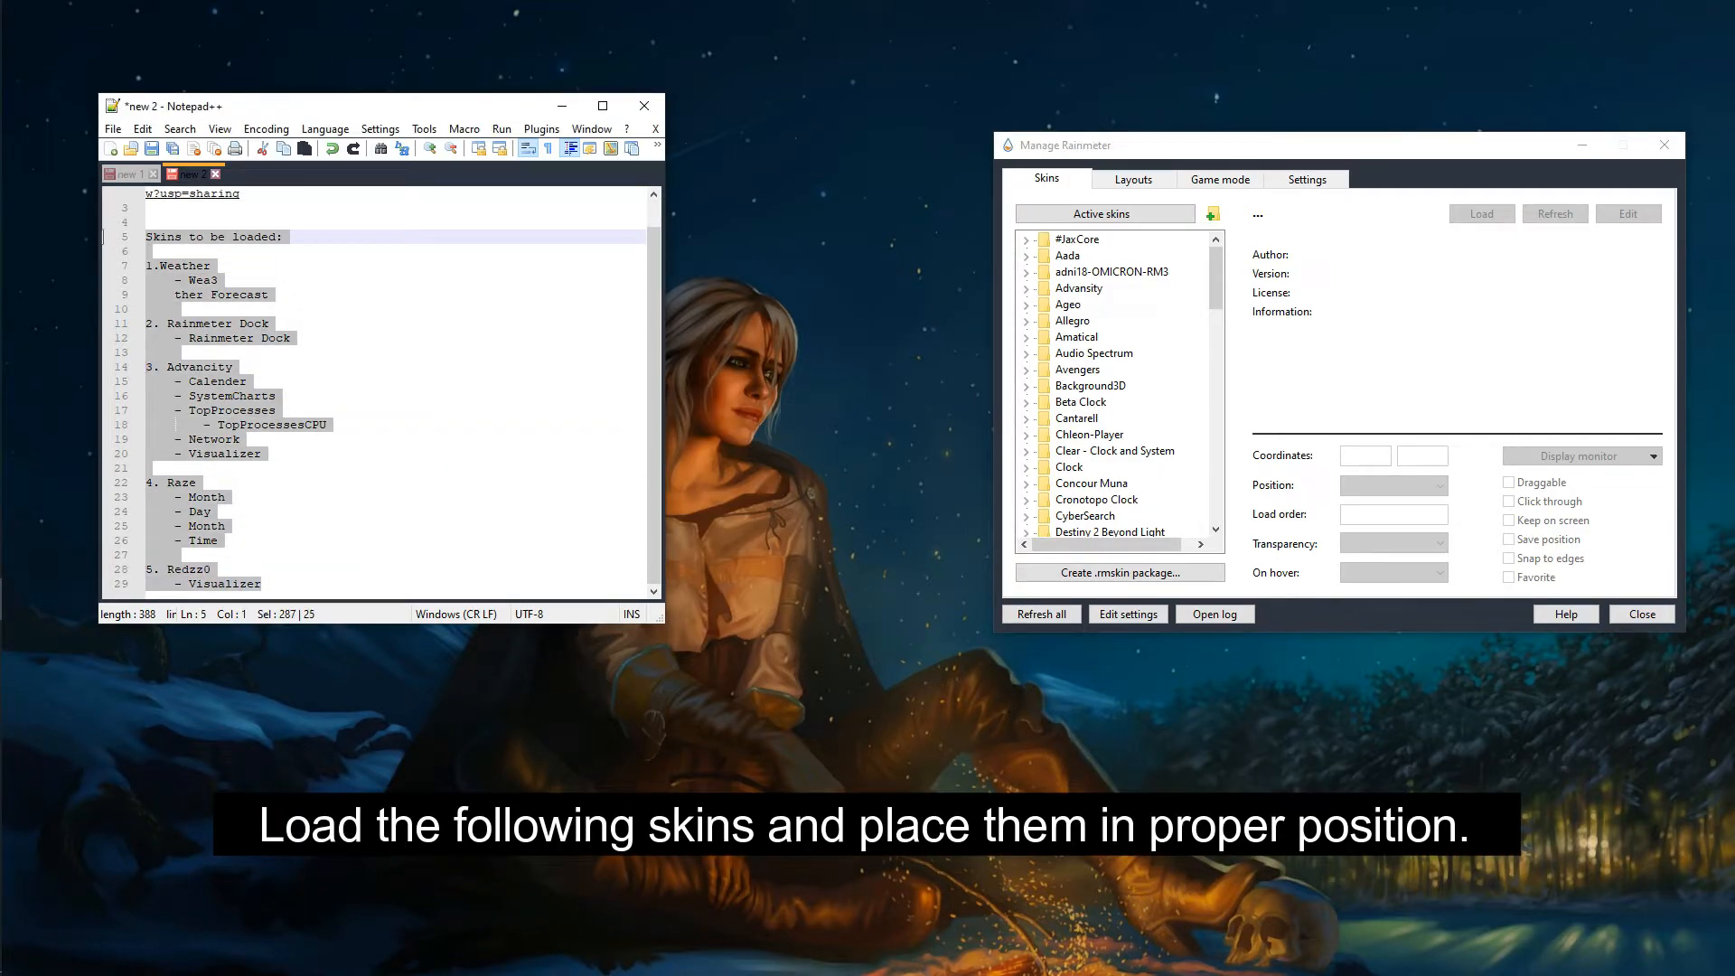
left_click(484, 488)
scroll(234, 449, "up", 1)
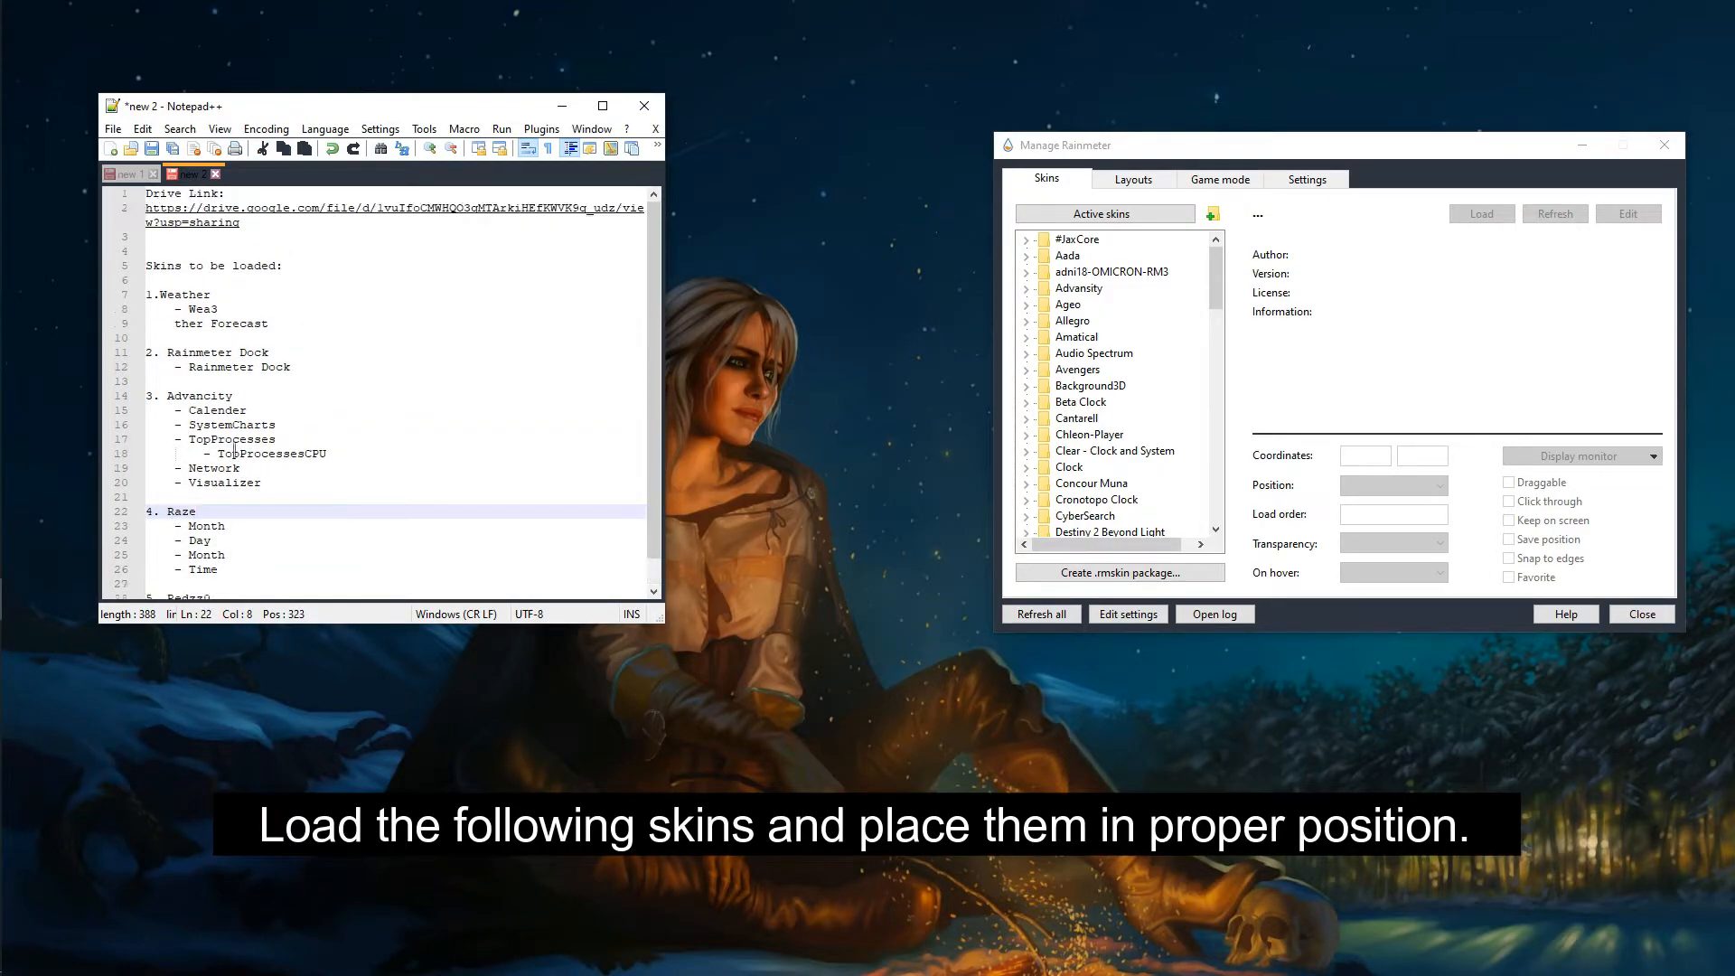
Step: Join the split entry under Weather in the skin list so it reads "Weather Forecast"
left_click(269, 322)
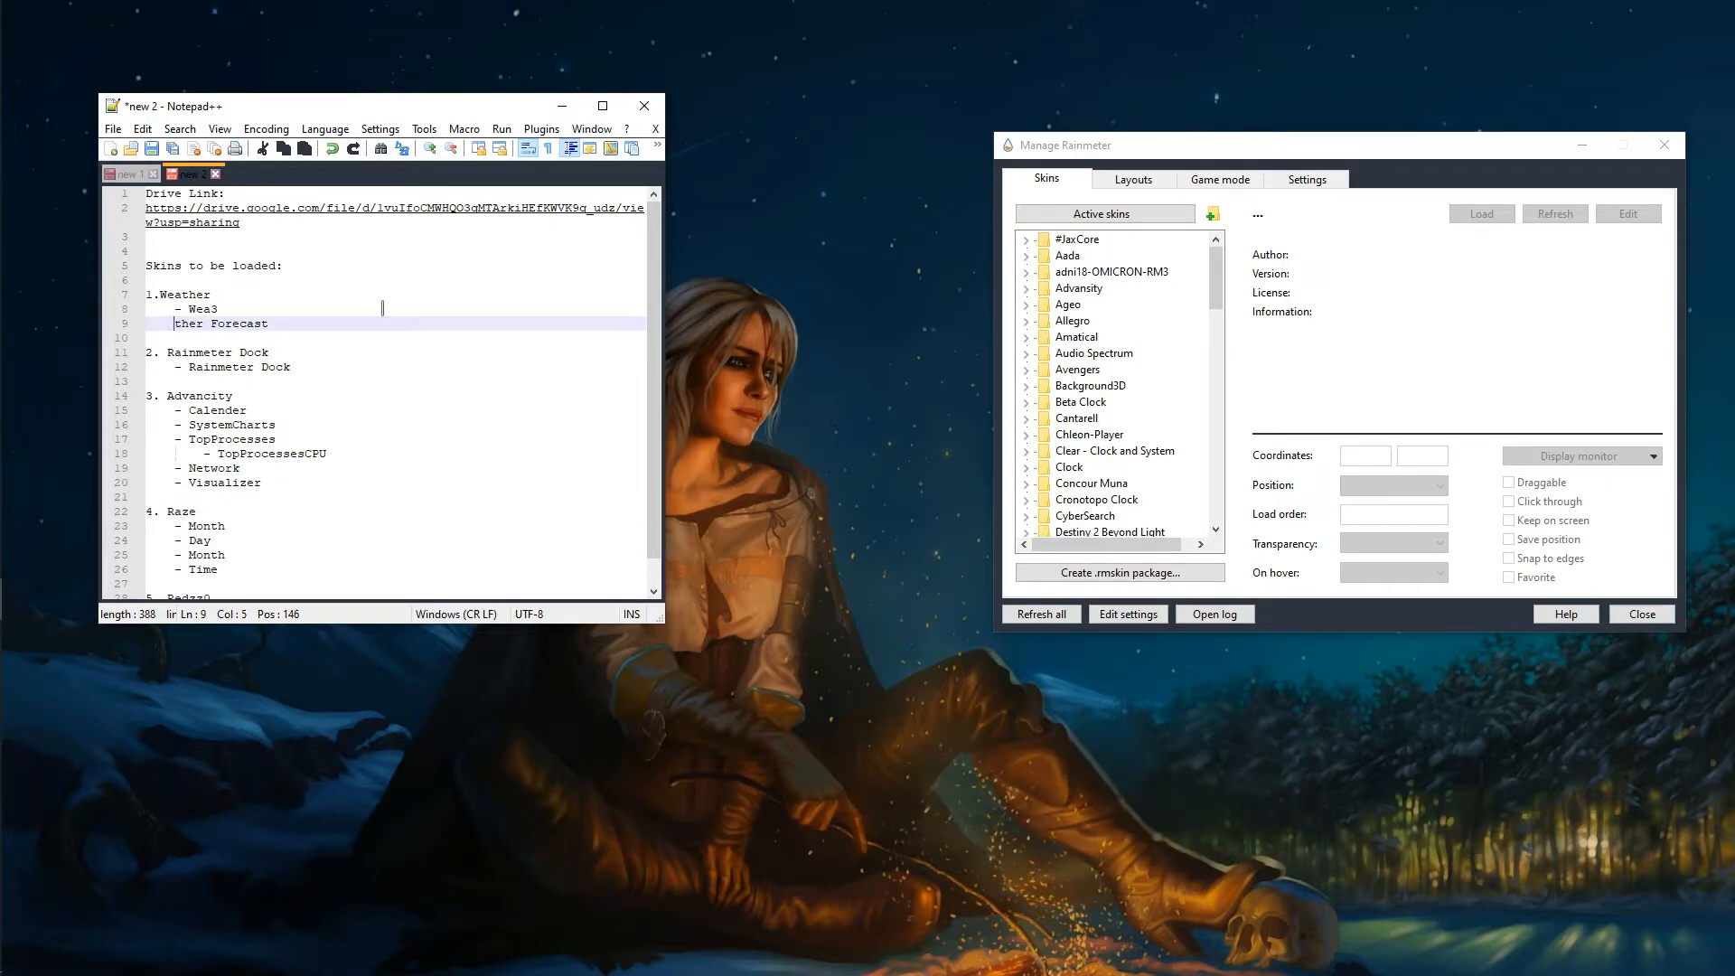
key("BackSpace")
key("BackSpace")
key("BackSpace")
key("Up")
left_click(307, 308)
Step: Load the Weather Forecast.ini skin from the Weather folder in Manage Rainmeter
scroll(1127, 459, "down", 4)
scroll(1127, 459, "down", 10)
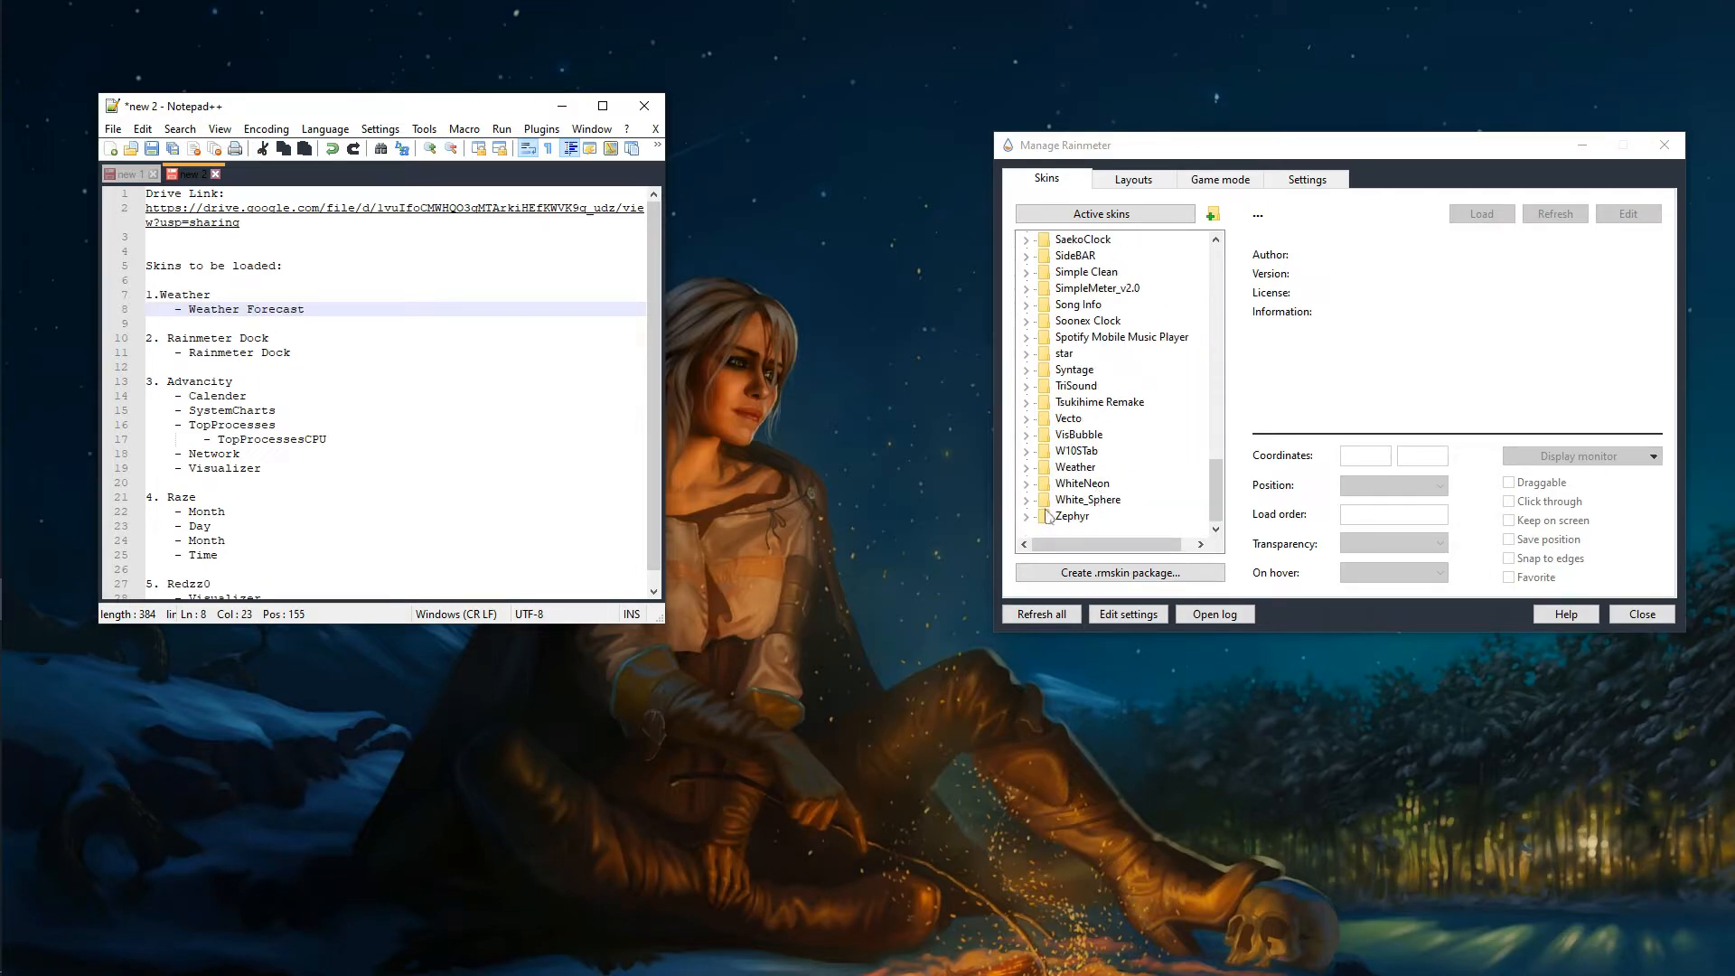
left_click(1026, 467)
left_click(1044, 484)
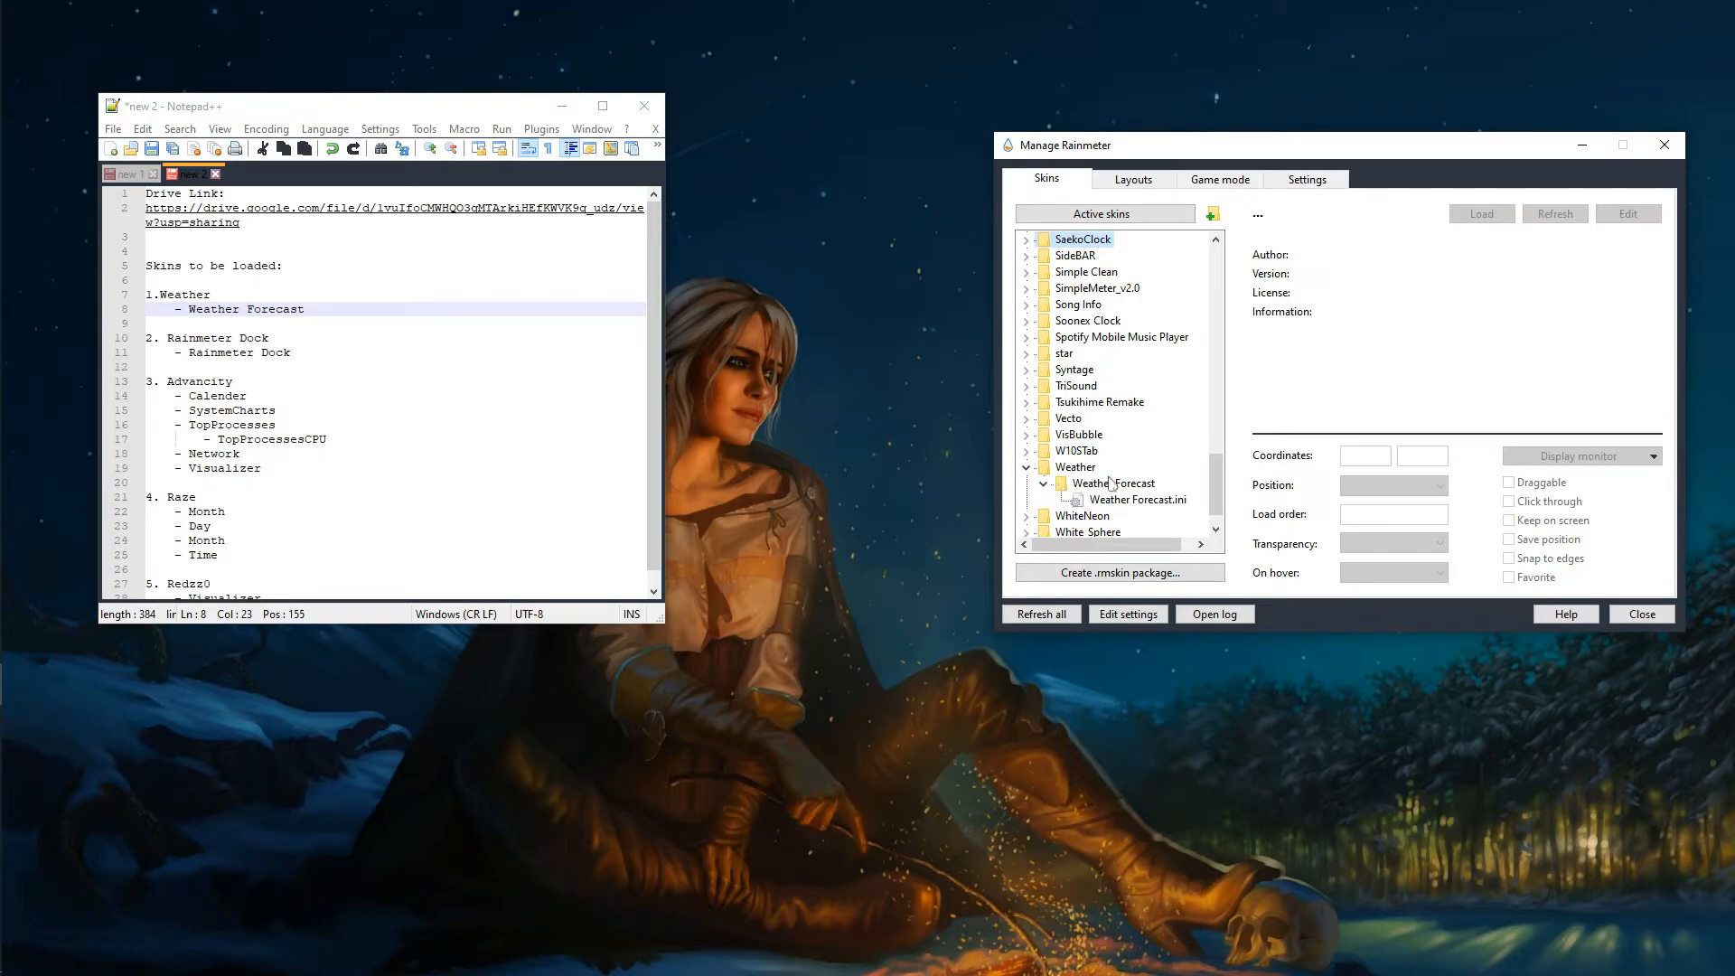
scroll(1110, 483, "down", 1)
left_click(1137, 467)
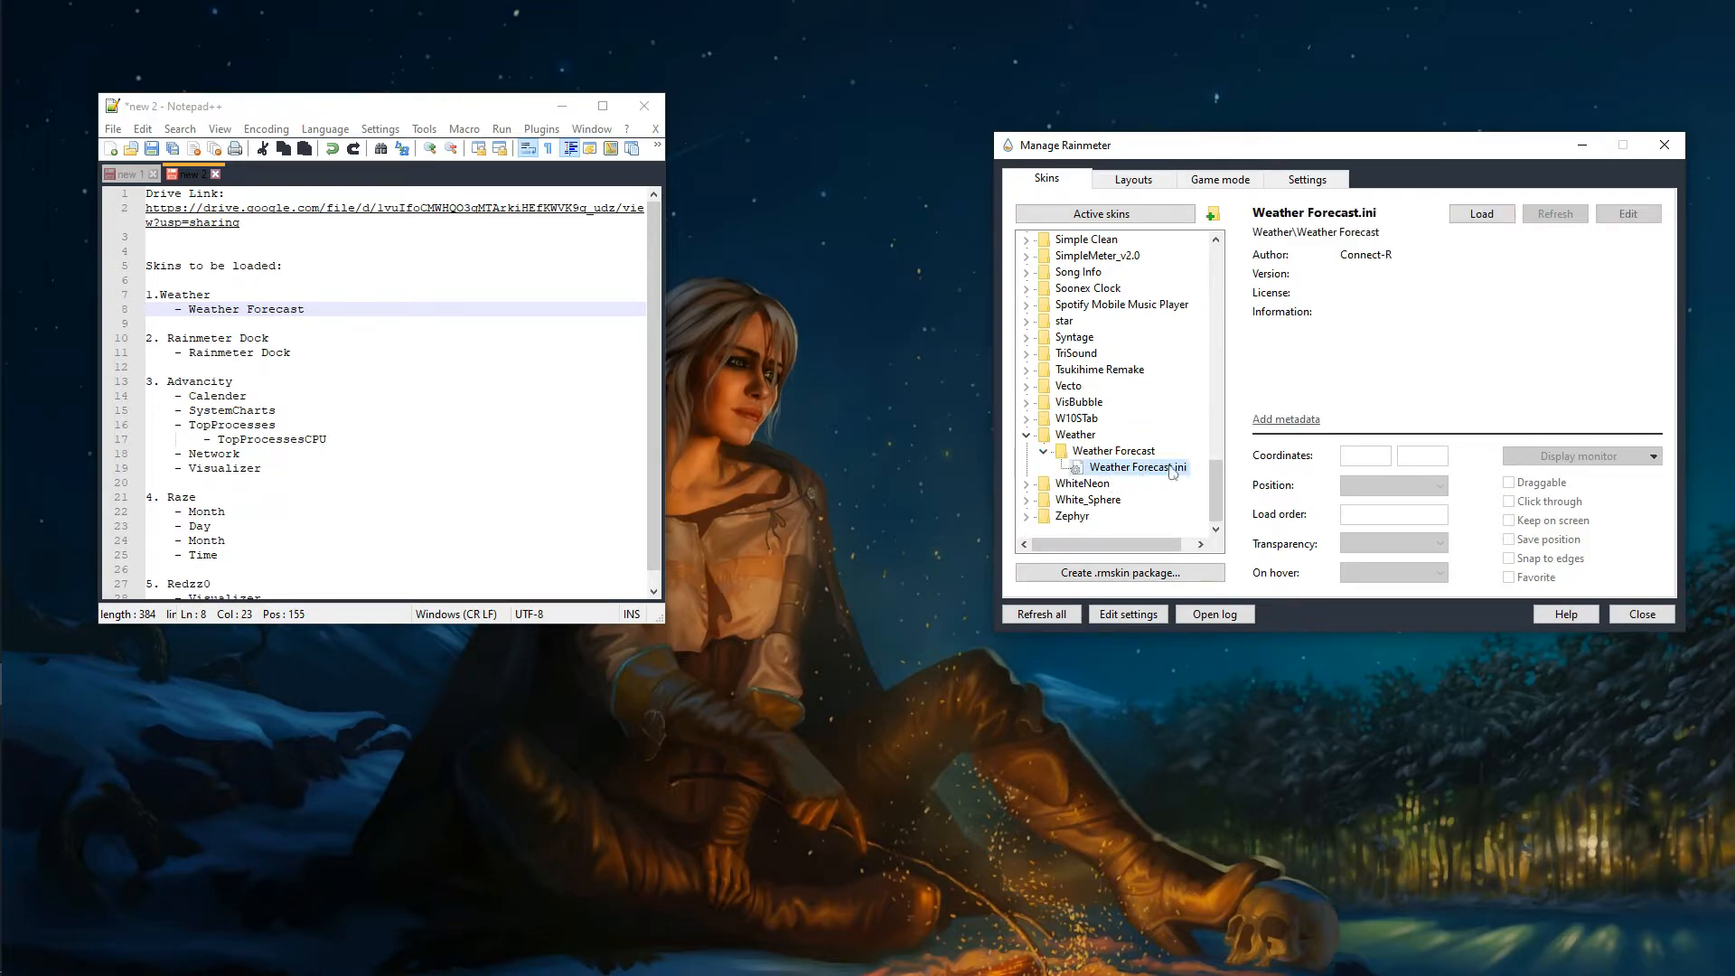
left_click(1482, 214)
Step: Place the weather skin in the desktop's upper-right corner and set the Manage Rainmeter window back beside the skin list
left_click_drag(1396, 147, 704, 351)
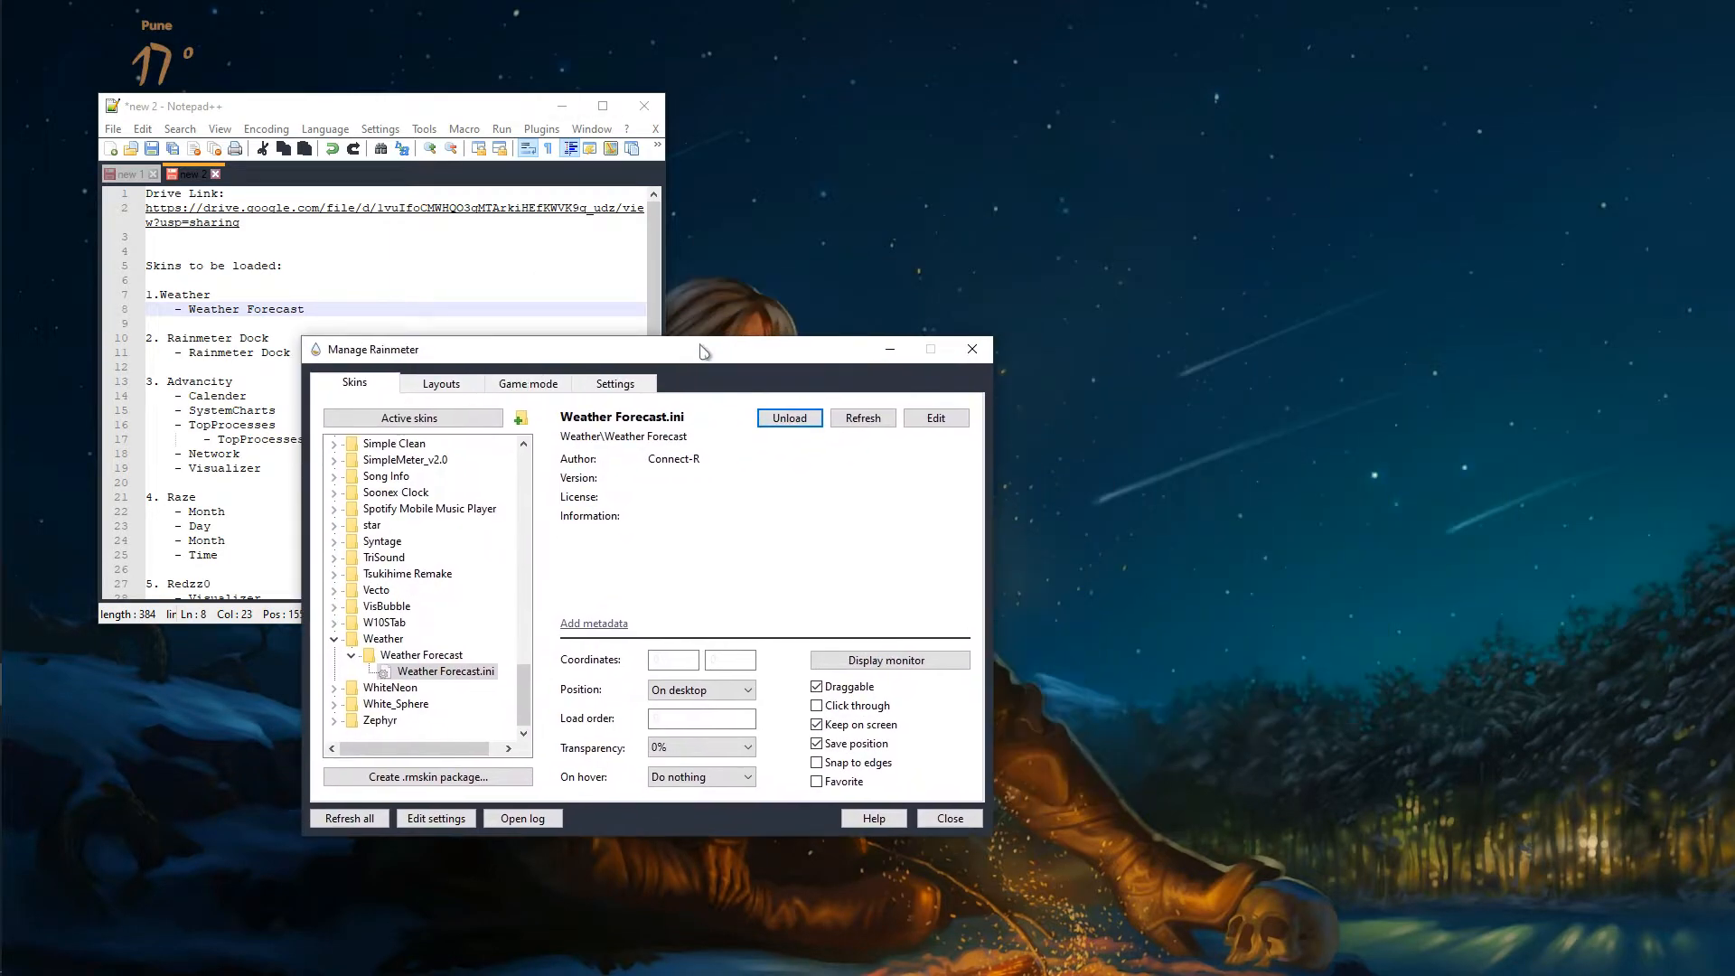
left_click_drag(189, 65, 1706, 9)
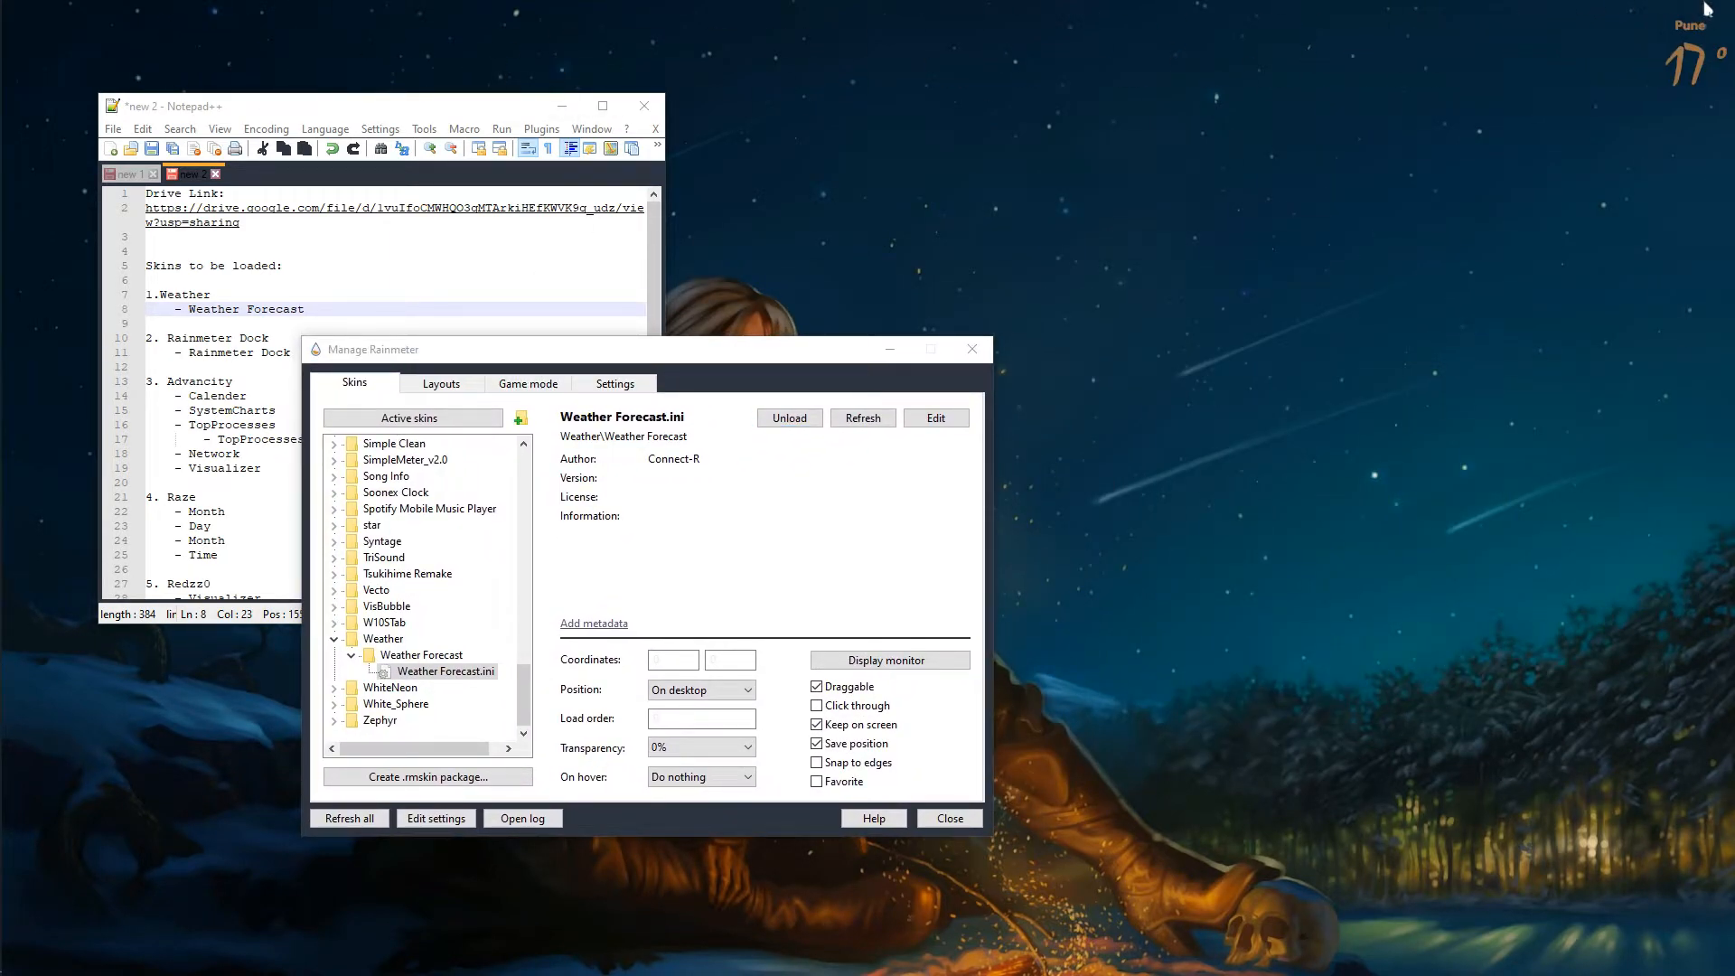
right_click(1367, 130)
left_click(1414, 179)
left_click_drag(721, 360, 1229, 143)
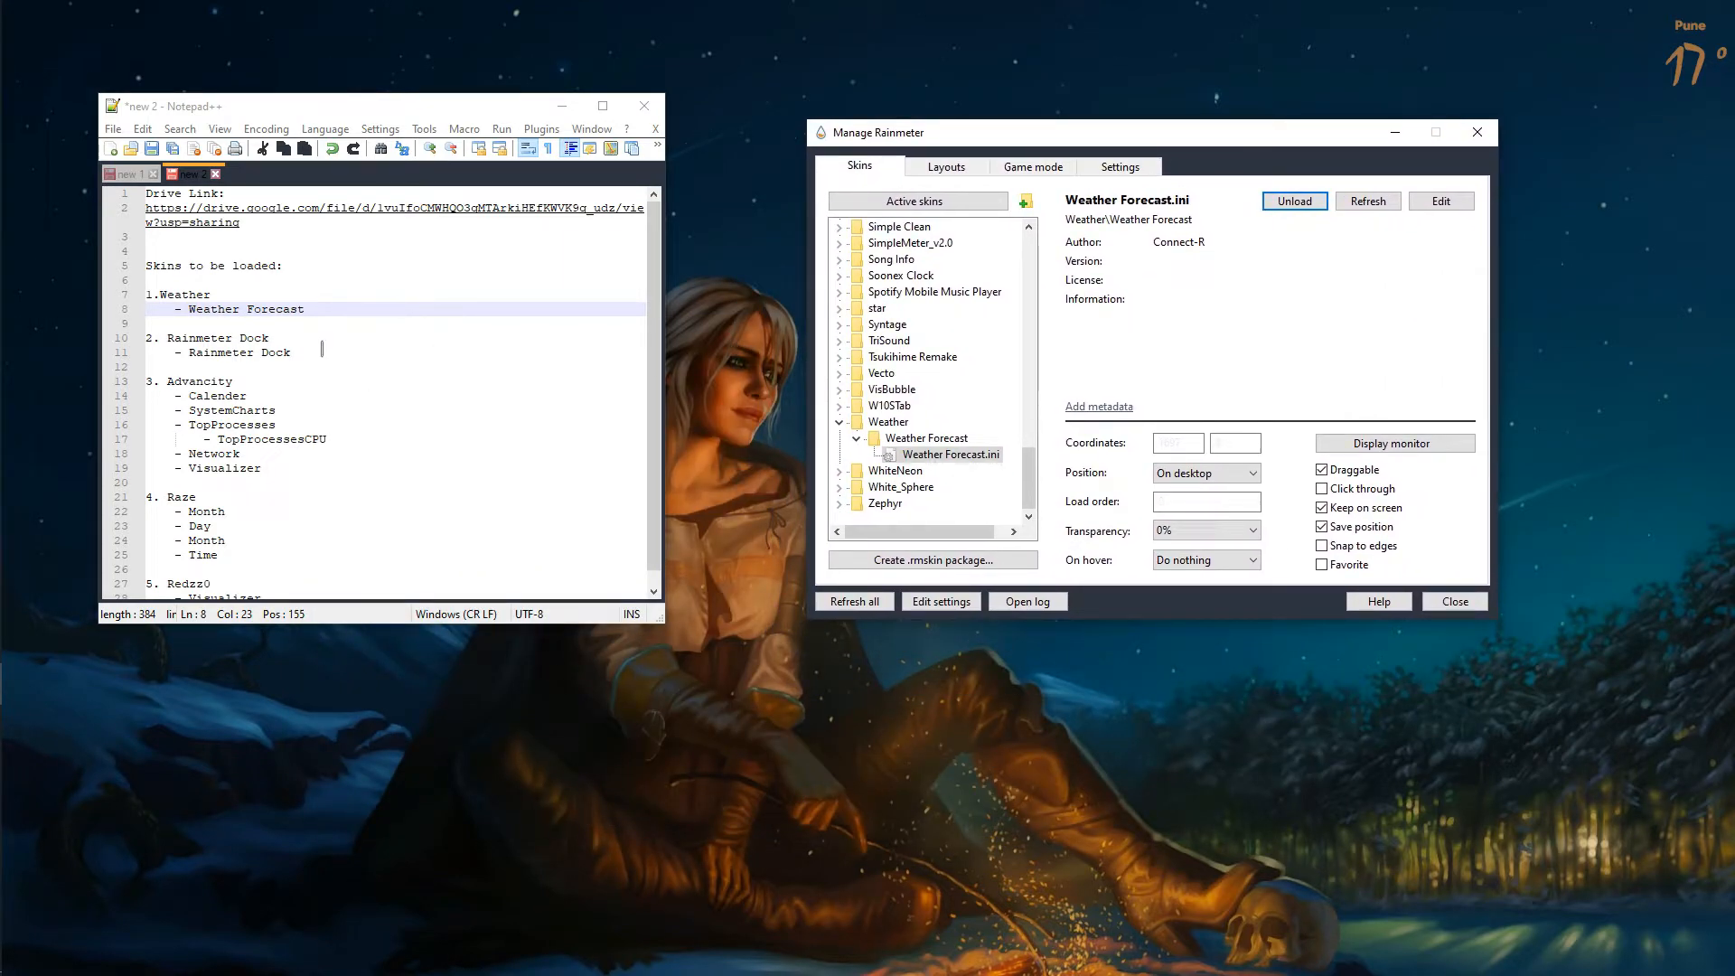
Step: Load Rainmeter Dock.ini from the Rainmeter Dock folder and collapse the folder
left_click_drag(321, 348, 158, 339)
left_click(841, 423)
scroll(874, 415, "up", 4)
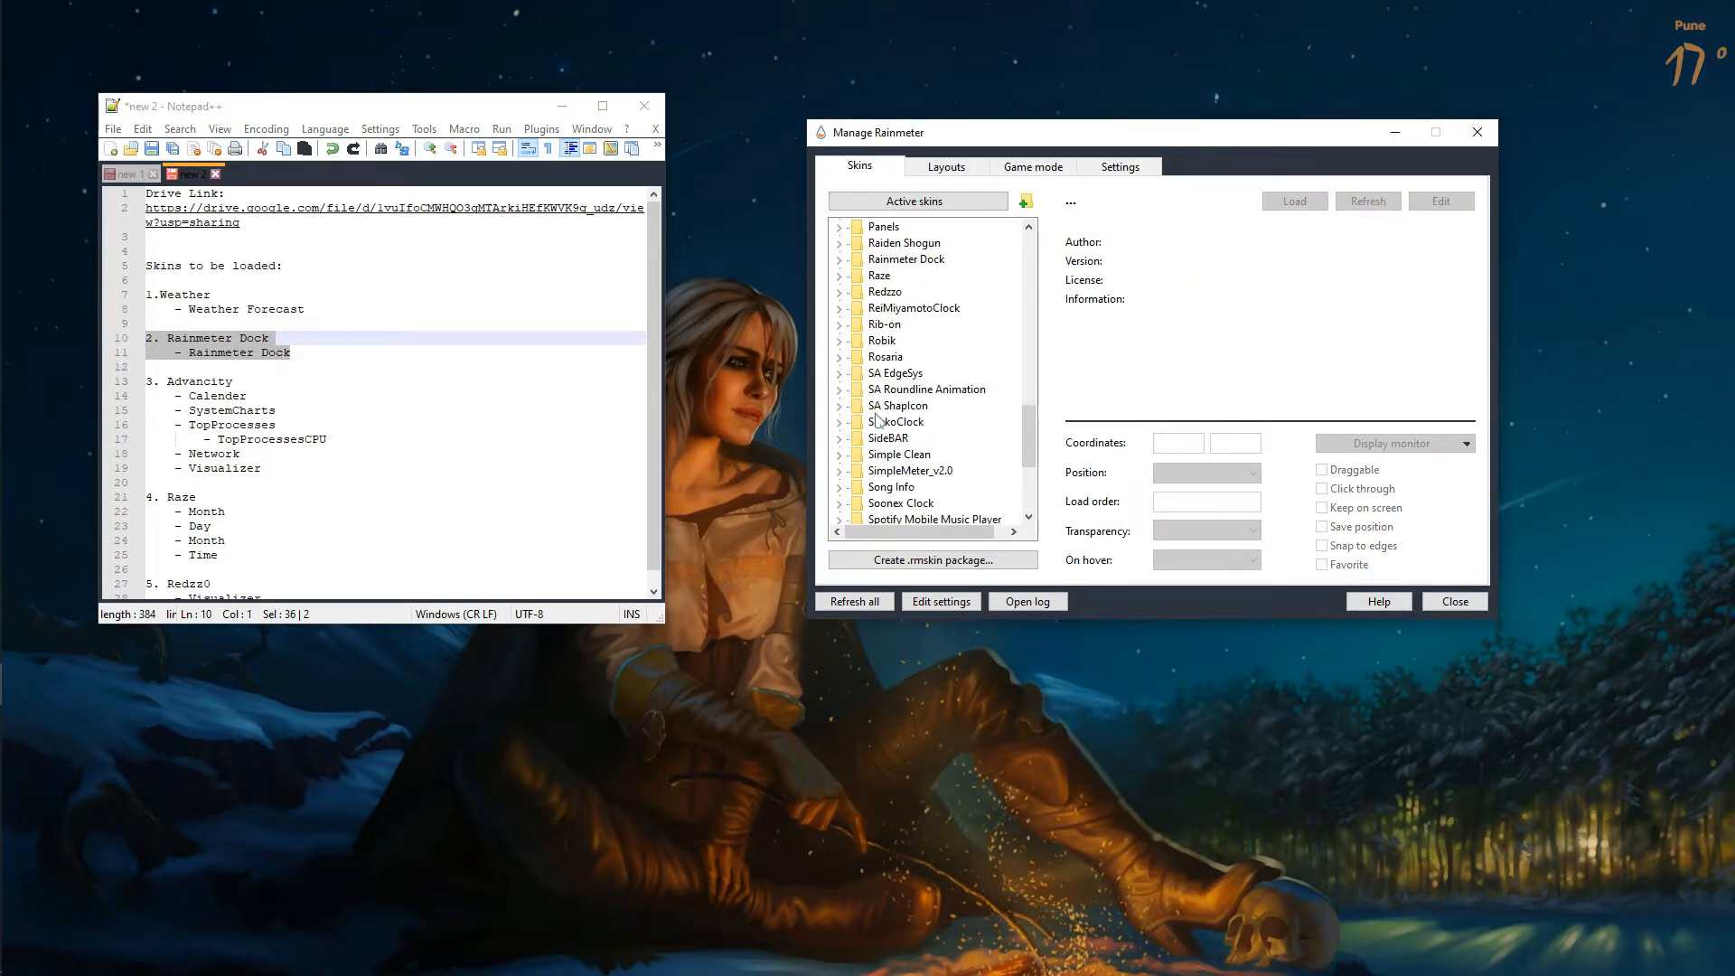
scroll(878, 298, "up", 1)
left_click(840, 309)
double_click(929, 323)
mouse_move(844, 929)
left_mouse_down()
mouse_move(845, 912)
mouse_move(845, 930)
left_mouse_up()
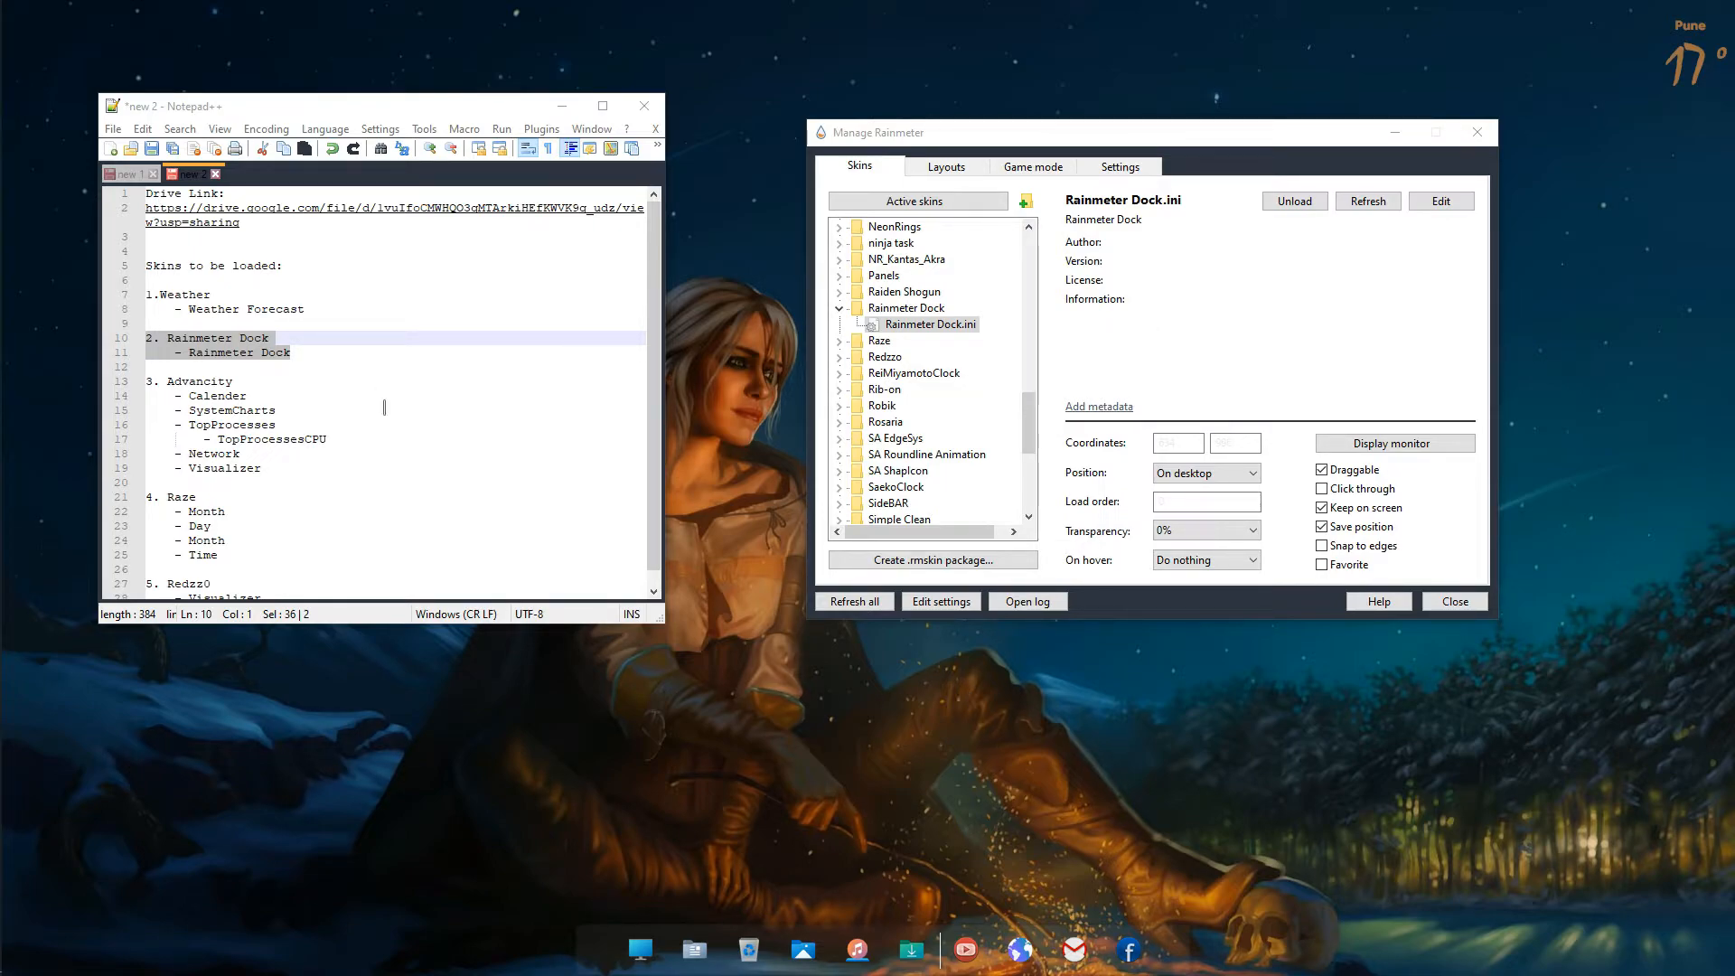
left_click(840, 309)
Step: Load Calendar.ini from the Calendar folder of the Advansity skins
left_click_drag(264, 468, 117, 395)
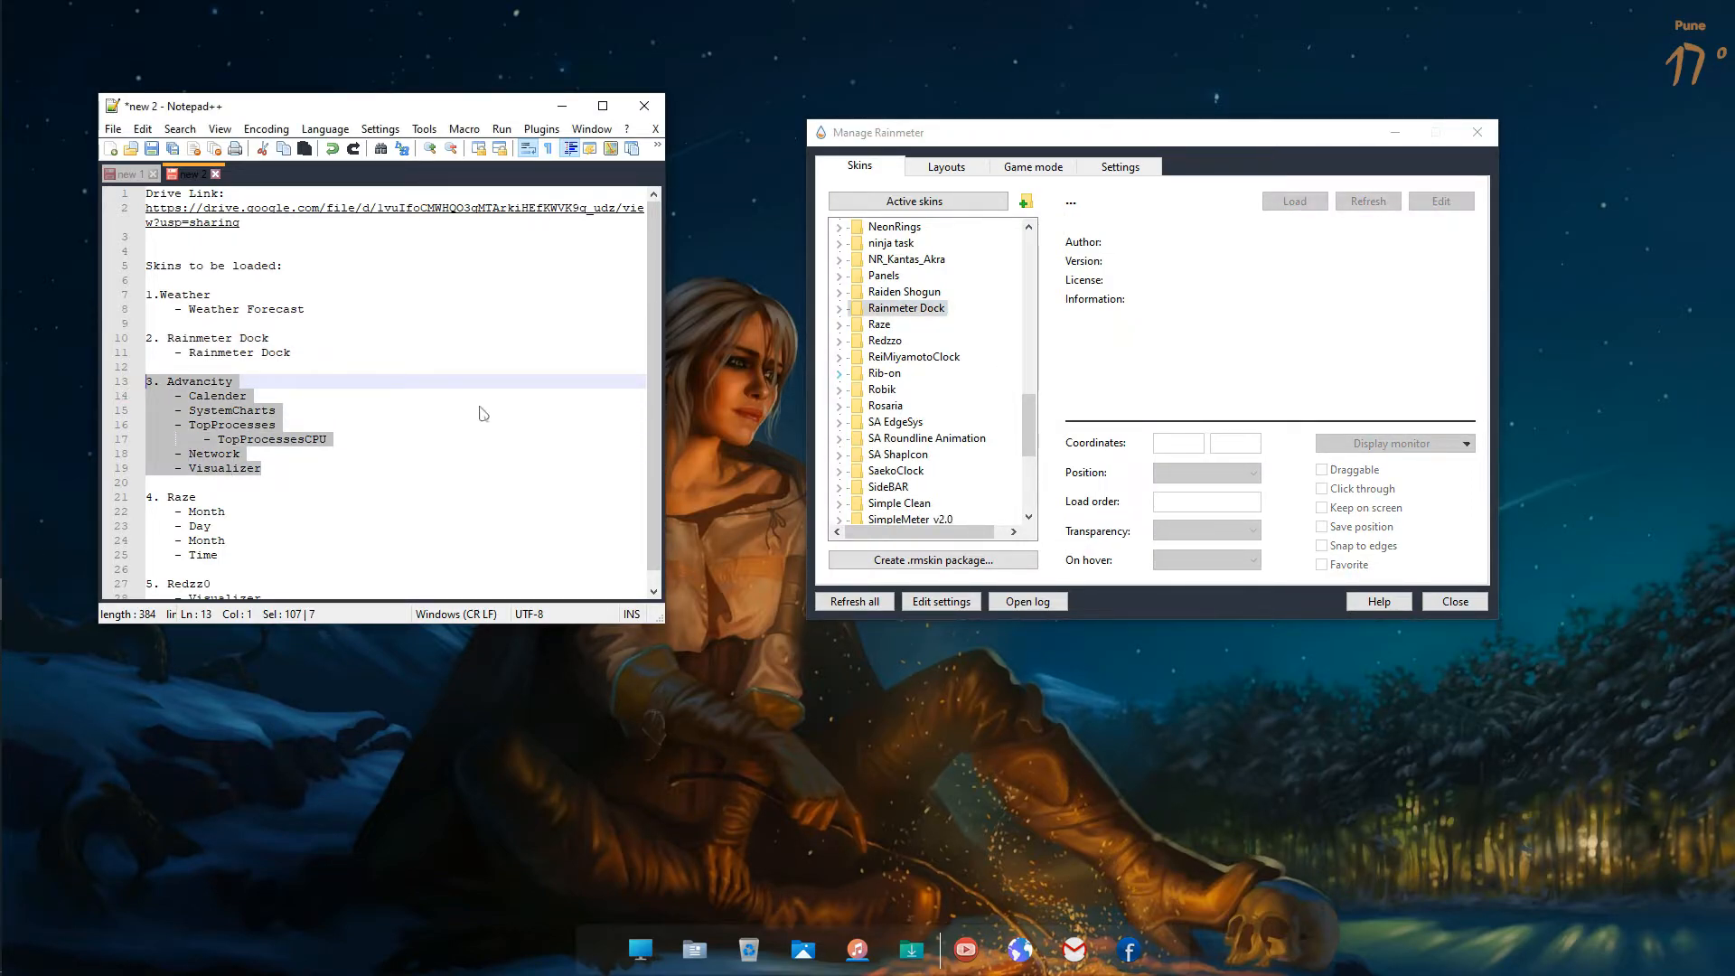
scroll(930, 361, "up", 15)
left_click(839, 275)
double_click(280, 402)
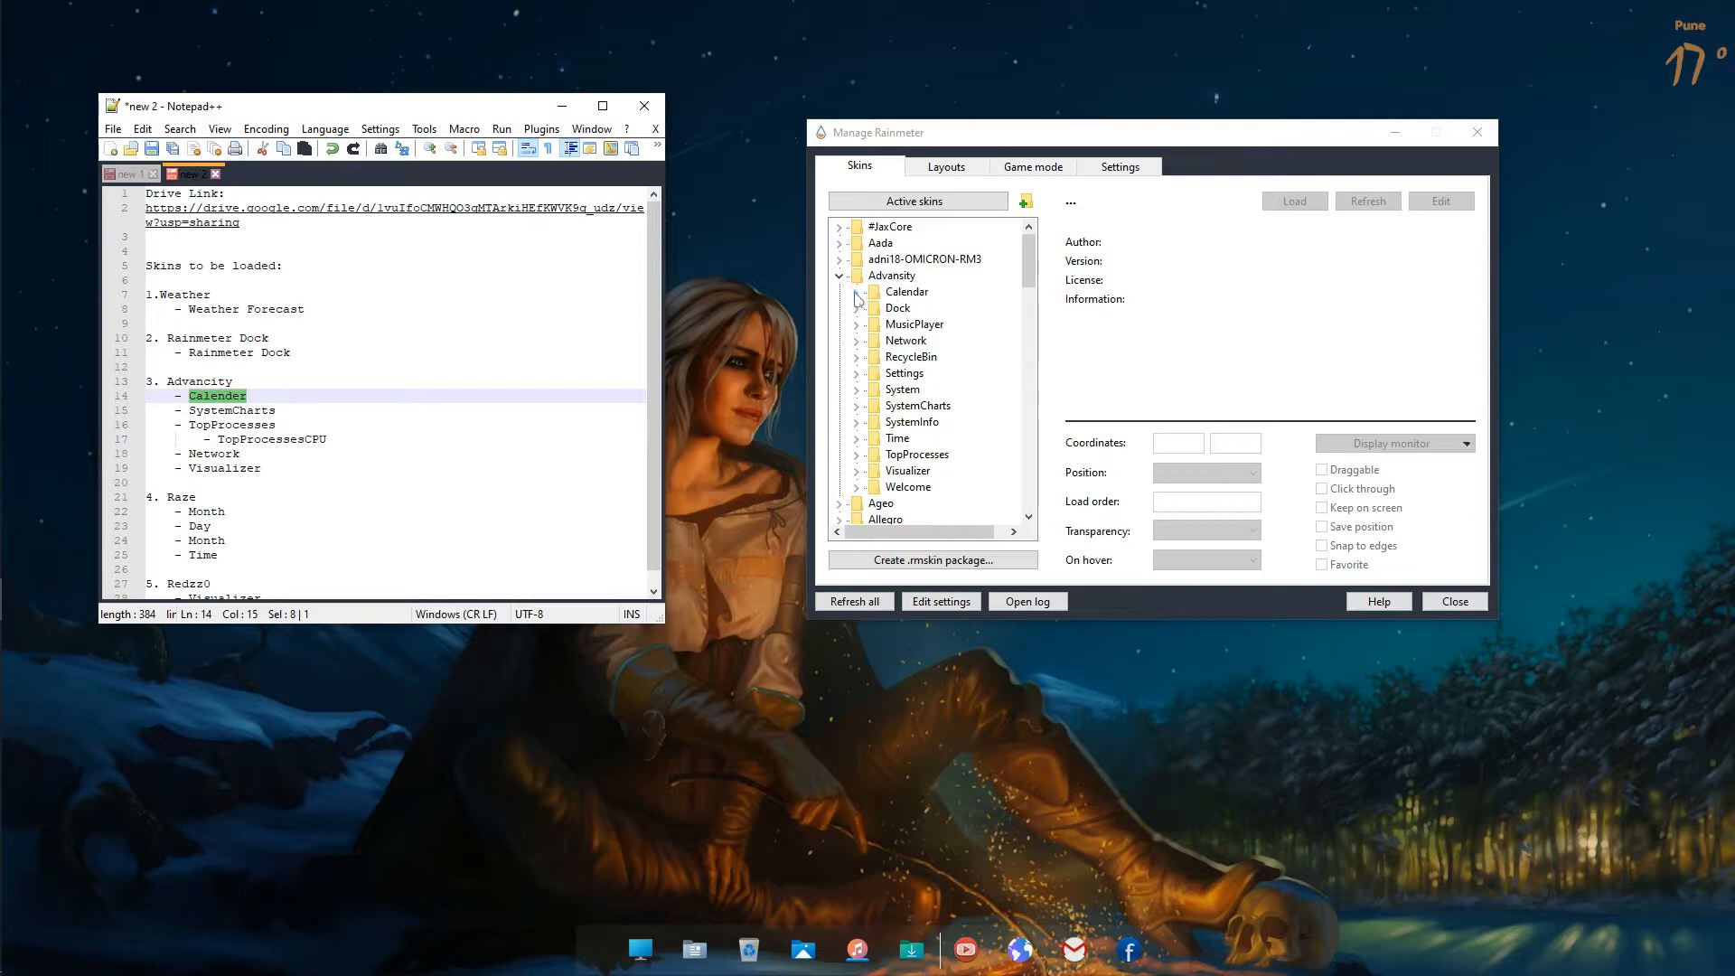
left_click(856, 292)
double_click(931, 308)
Step: Lower the skin list window, place the calendar skin at the desktop's right edge below the weather, and set its position to On desktop
left_click_drag(446, 105, 444, 337)
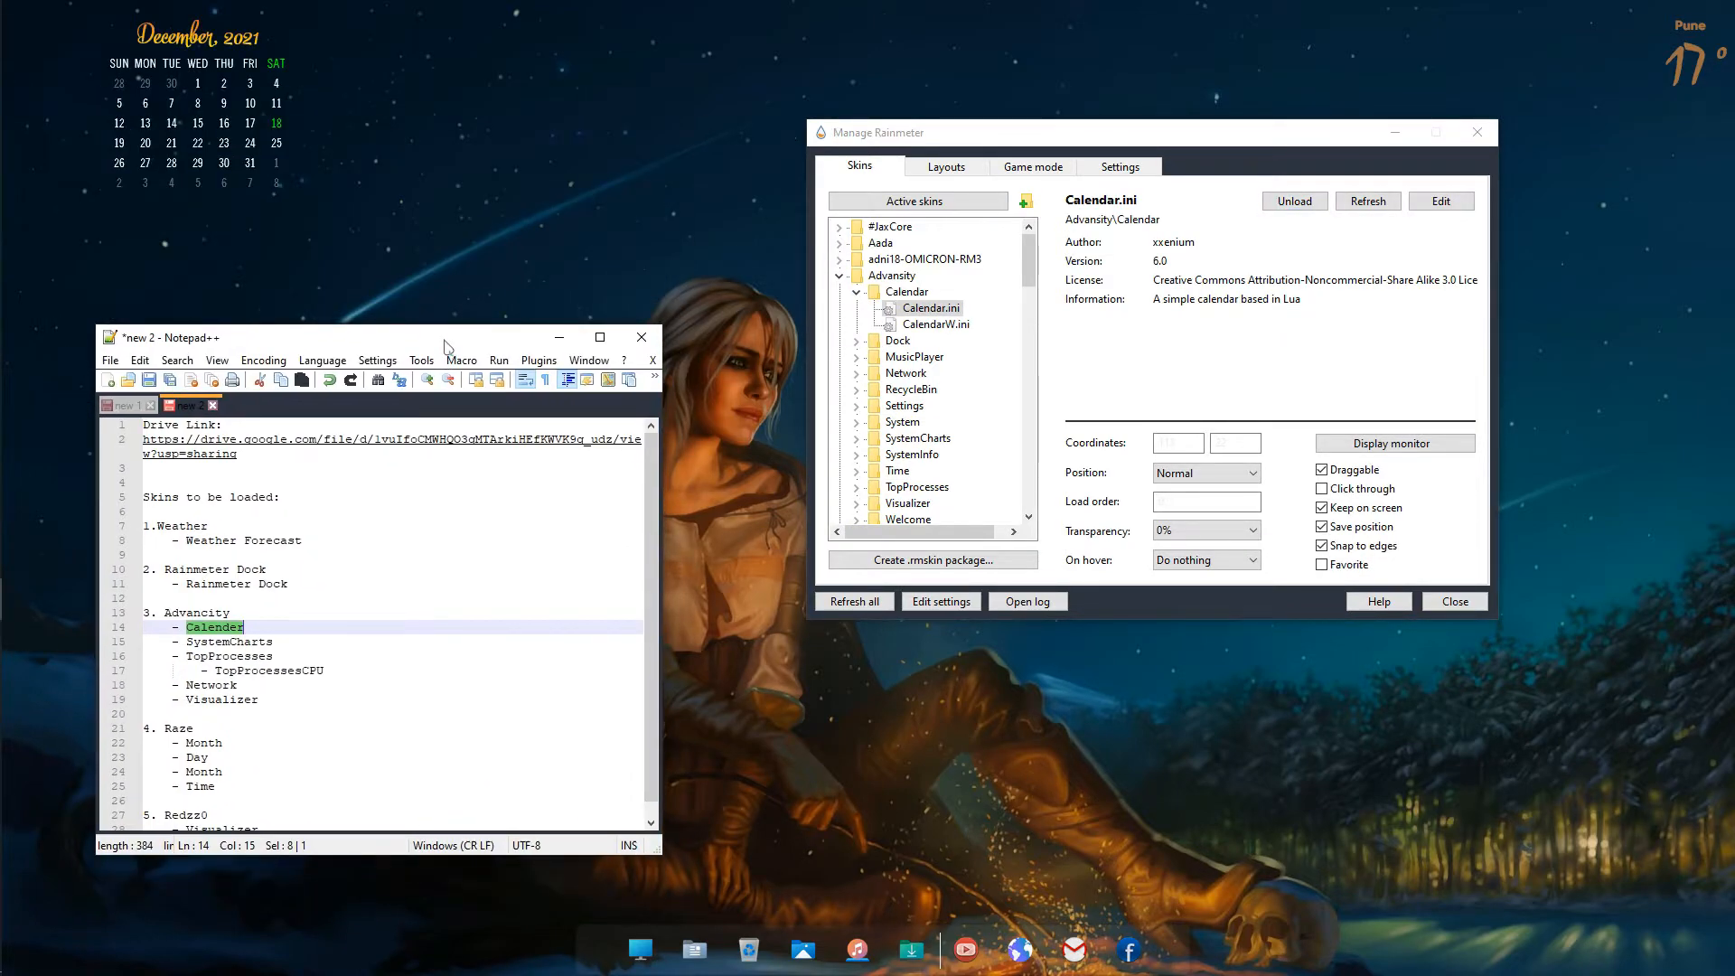
left_click_drag(183, 62, 1598, 317)
right_click(1618, 294)
mouse_move(1607, 376)
mouse_move(1433, 376)
left_click(1617, 482)
right_click(1617, 291)
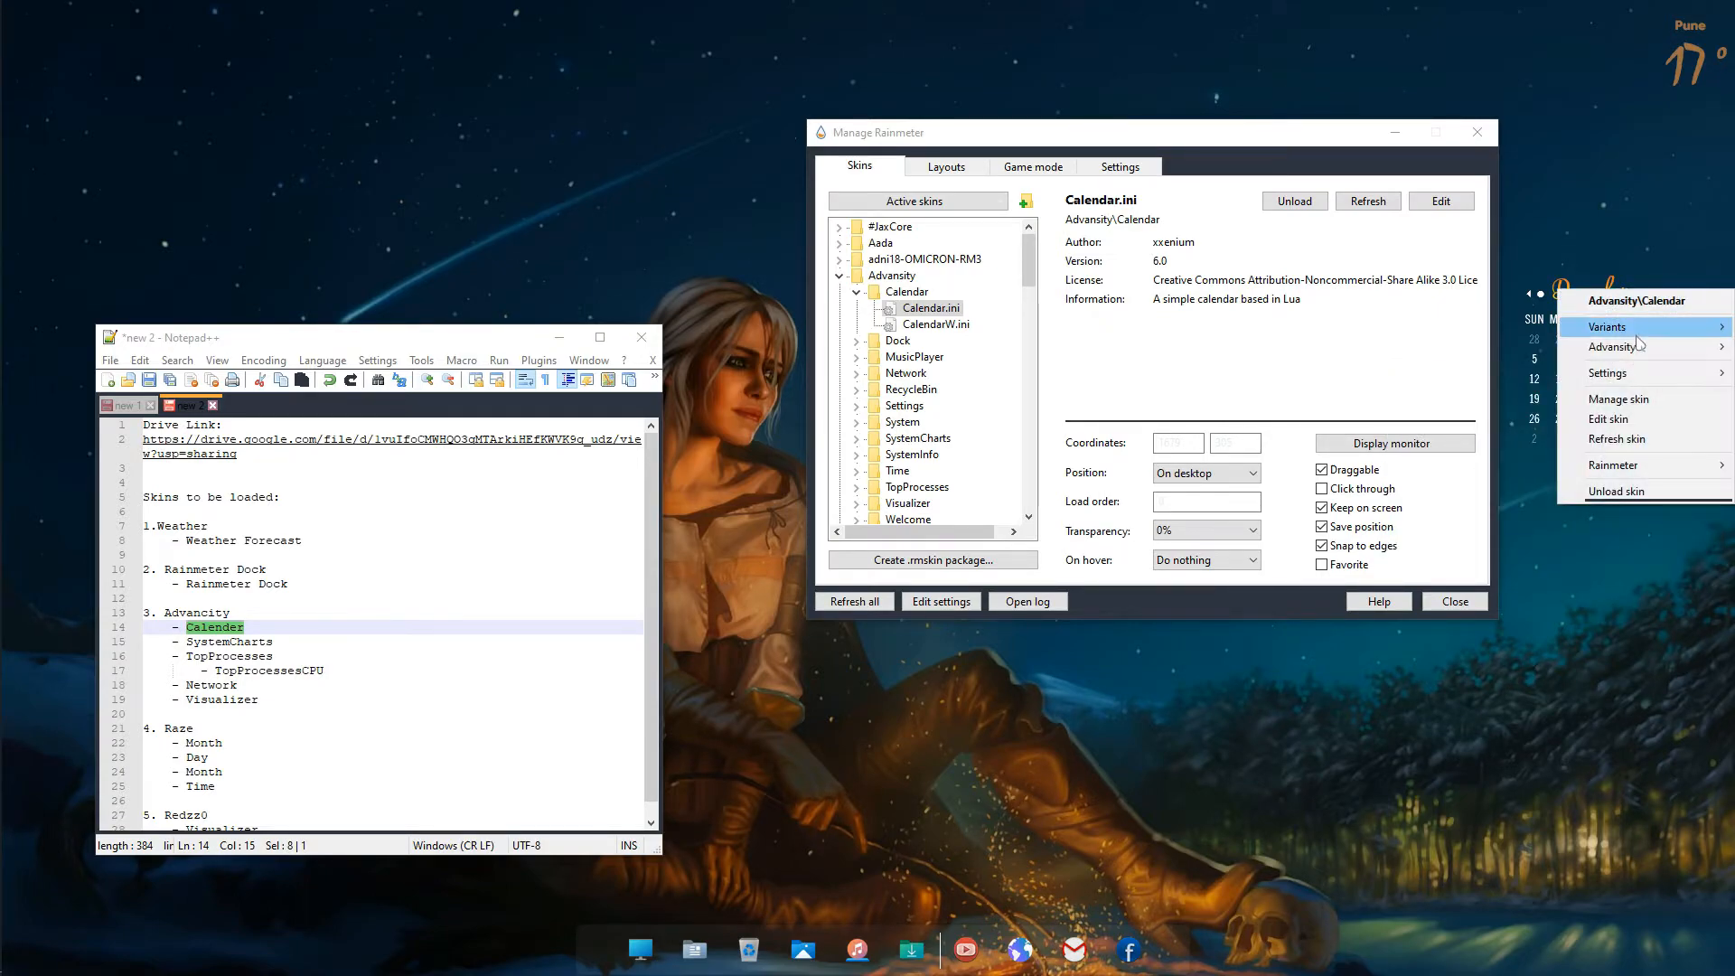
mouse_move(1638, 378)
left_click(1446, 478)
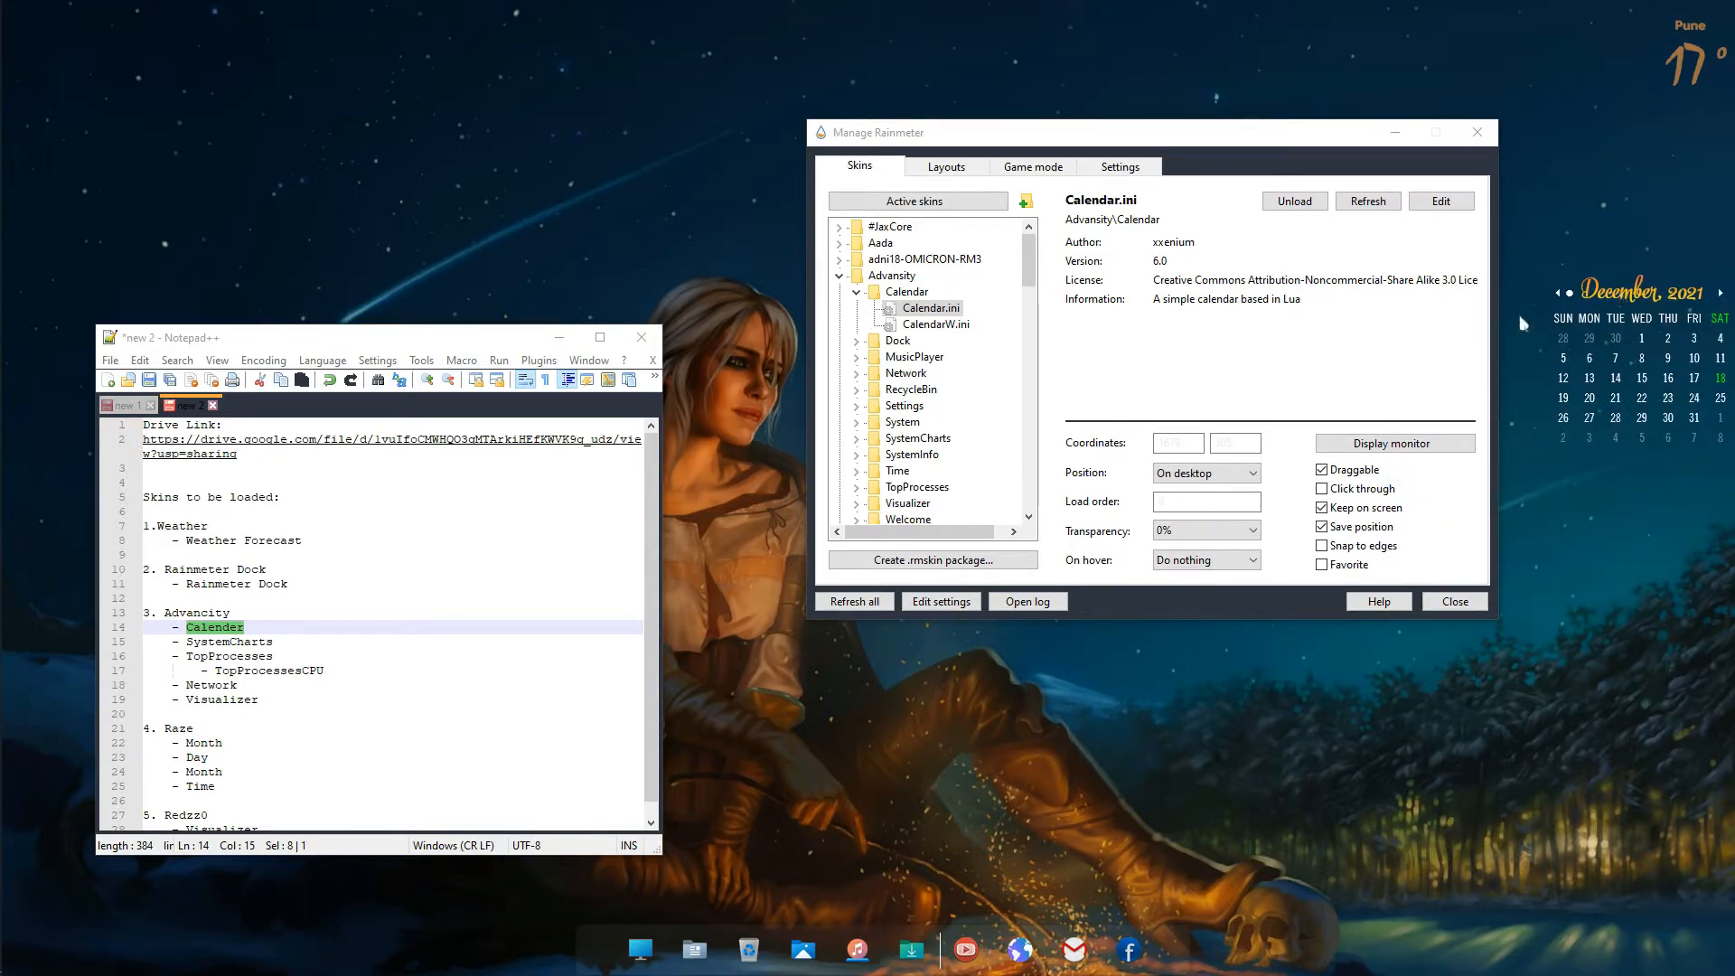
Step: Load CPU_GPU_RAM_Charts.ini from the SystemCharts folder of the Advansity skins
double_click(217, 641)
left_click(776, 289)
left_click(776, 403)
left_click(881, 419)
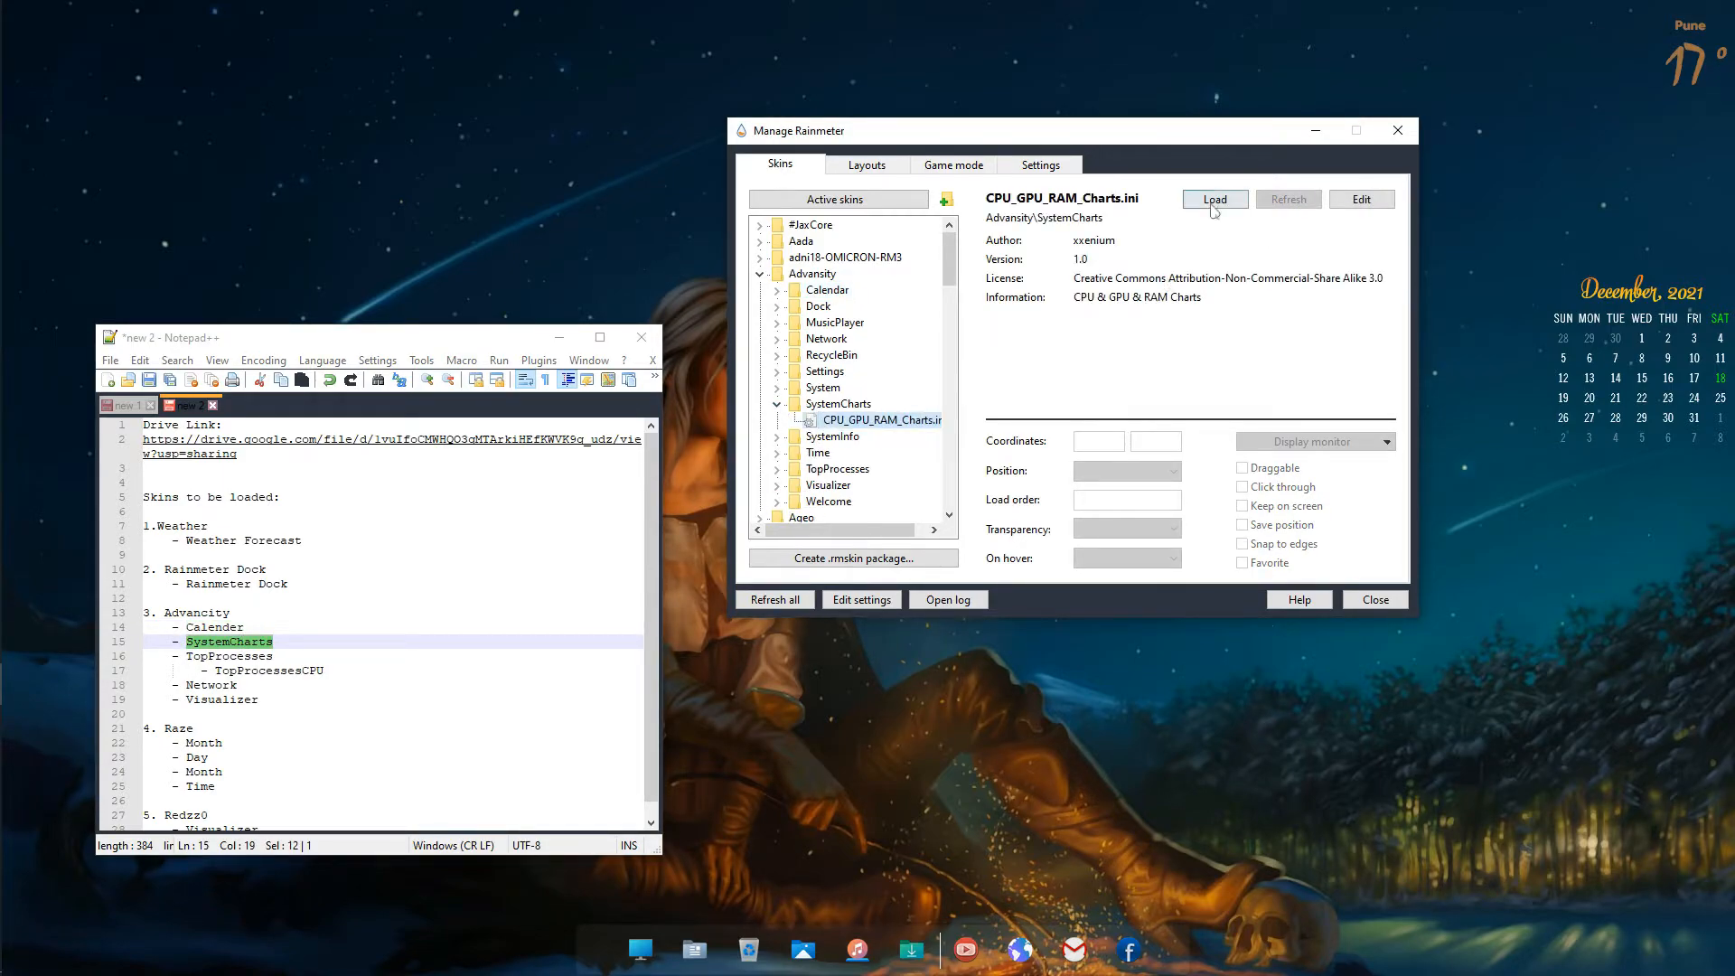
left_click(1216, 202)
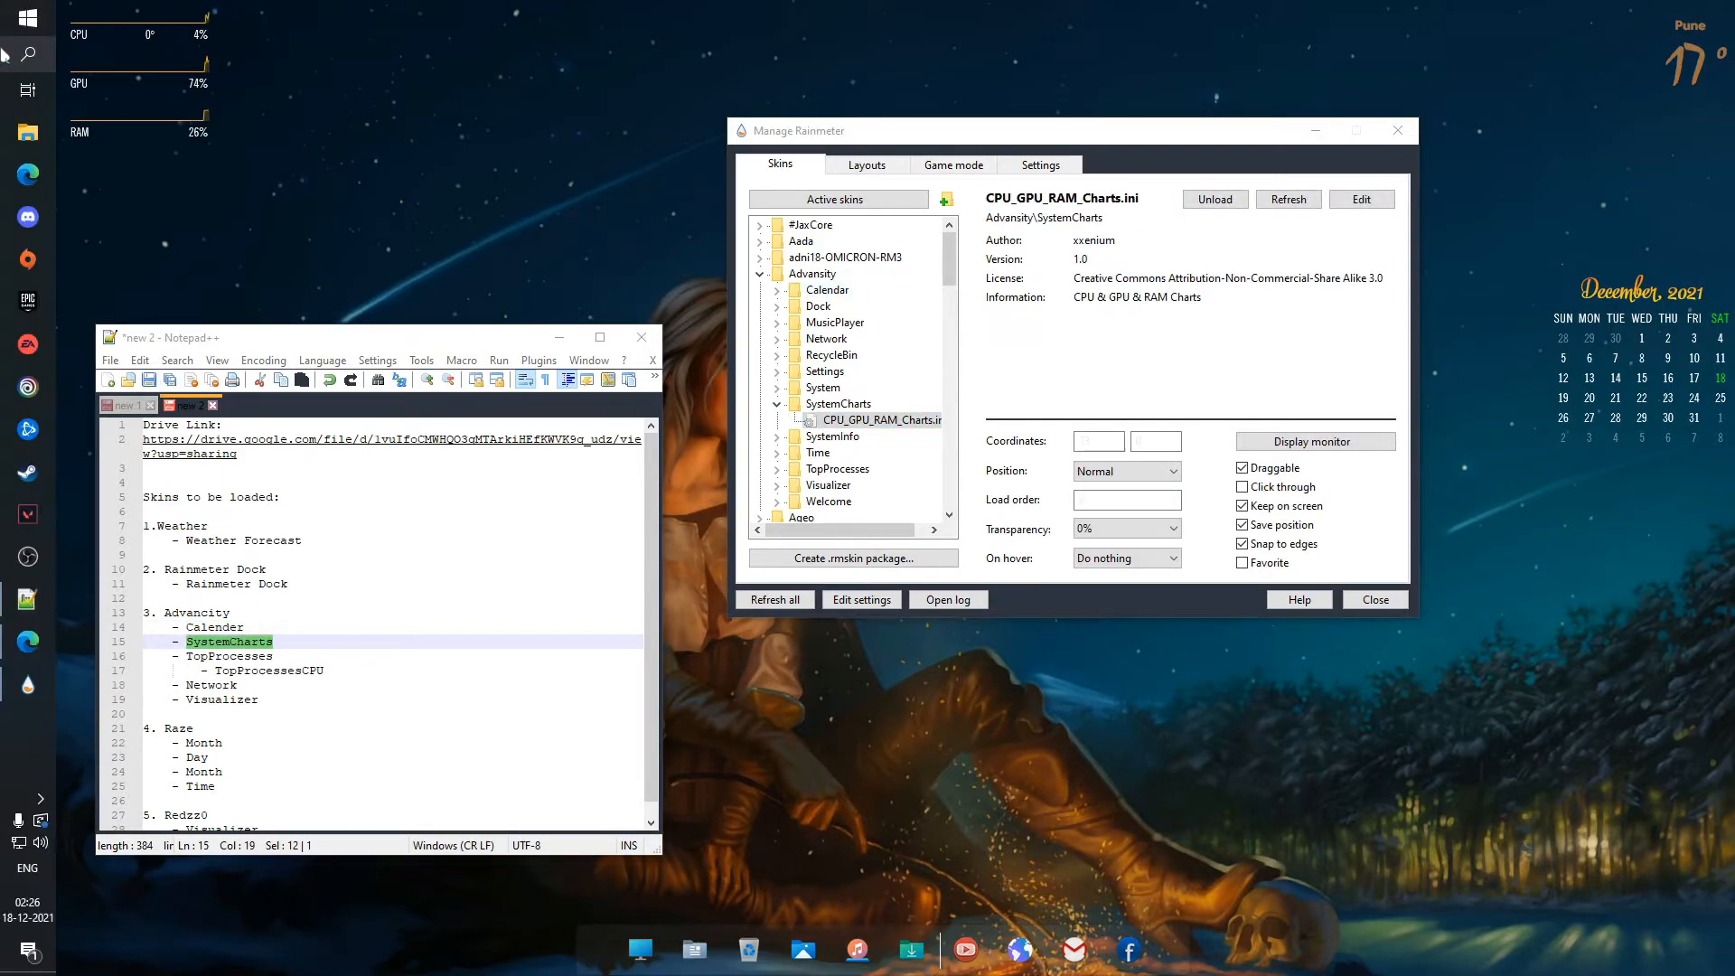
Step: Load TopProcessesCPU.ini from Advansity's TopProcesses folder and align it below the CPU, GPU and RAM charts
double_click(269, 655)
double_click(279, 669)
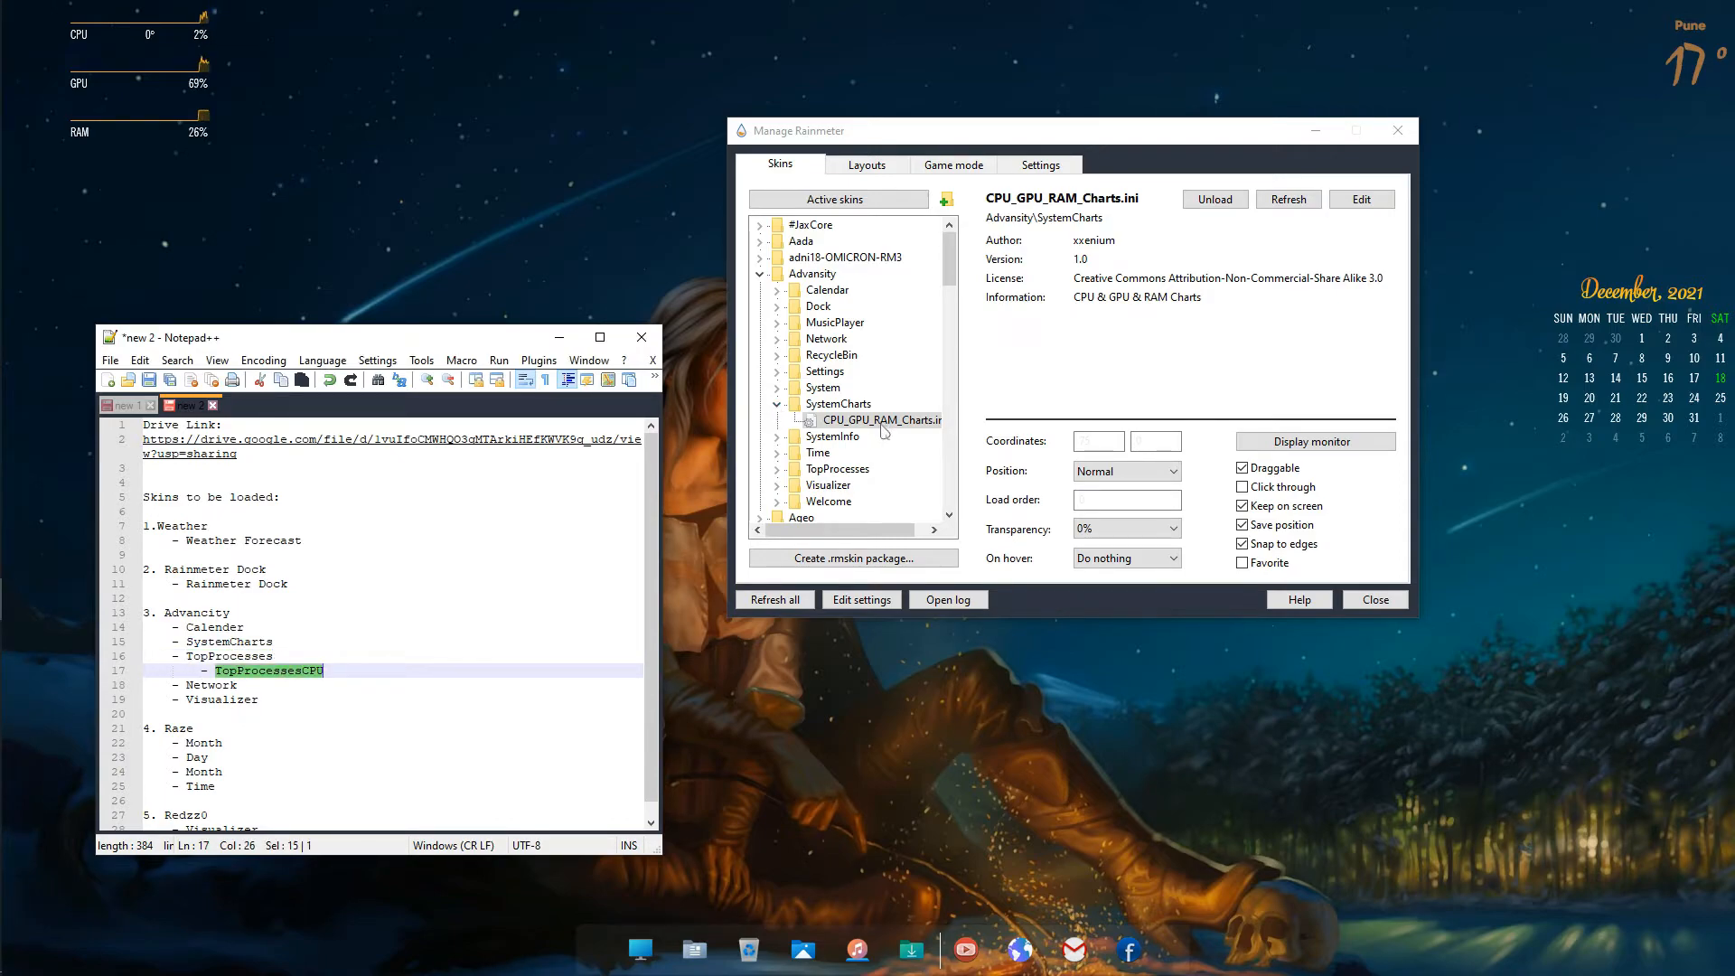
scroll(884, 429, "down", 1)
left_click(776, 420)
left_click(793, 453)
left_click(889, 469)
left_click(1215, 198)
left_click_drag(15, 233, 17, 230)
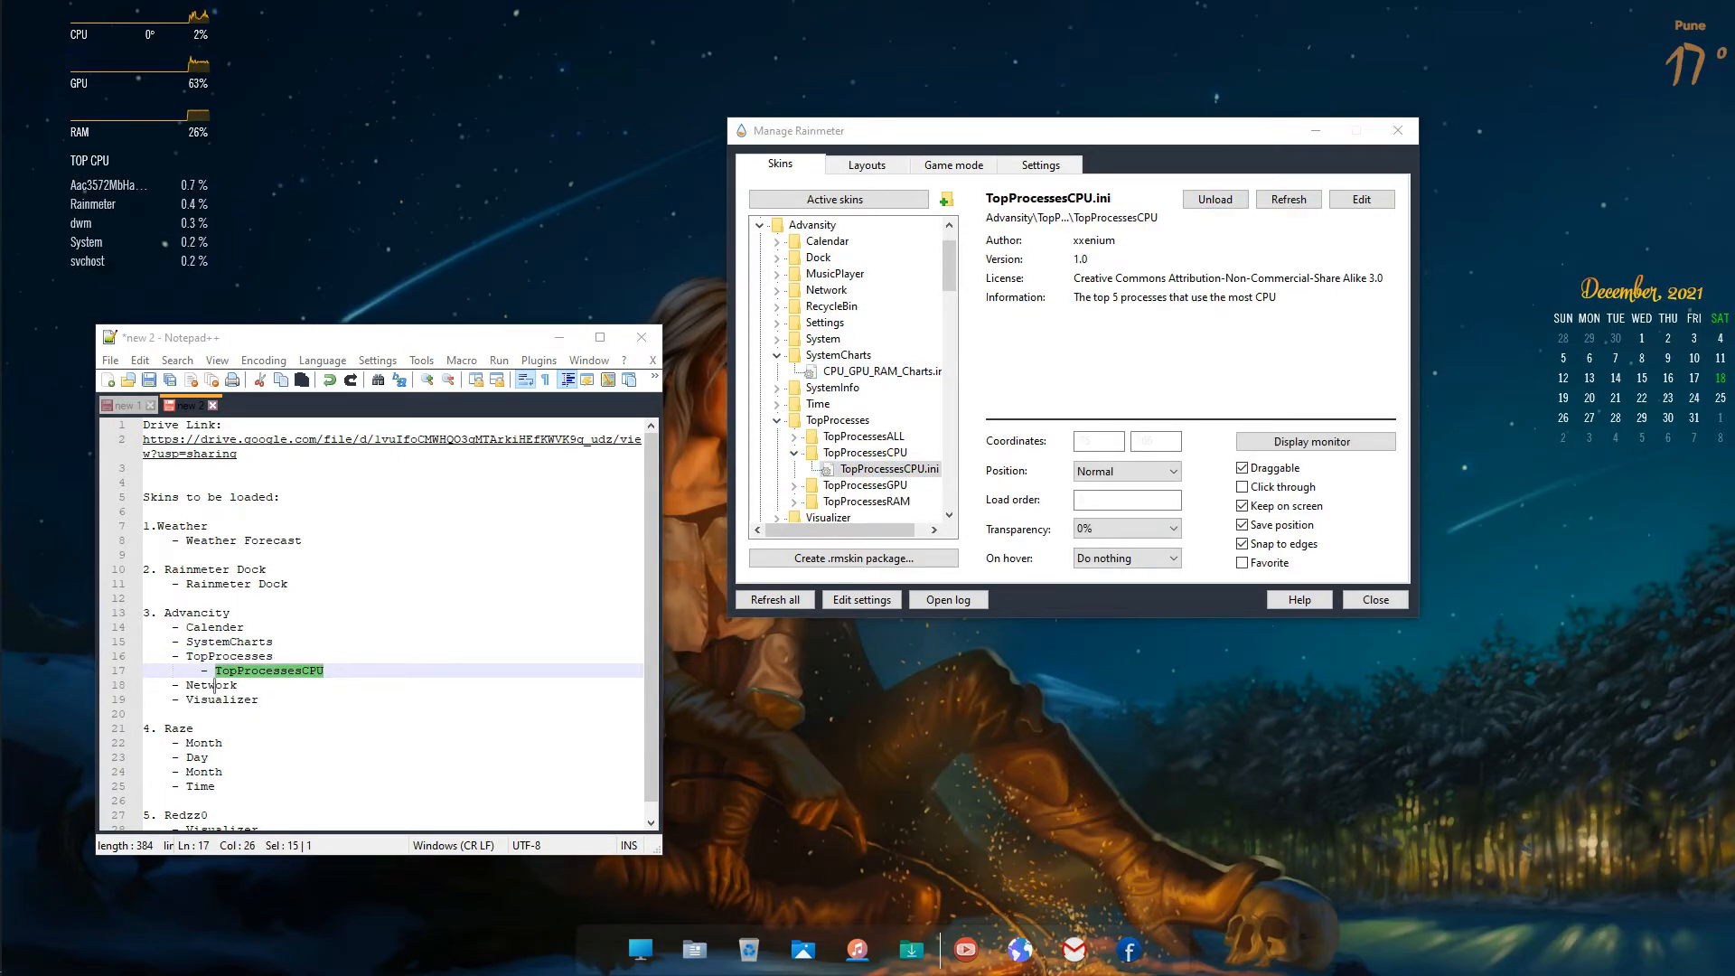
Step: Highlight the Network entry in the skin list and move both windows away from the loaded system skins
triple_click(227, 683)
left_click_drag(317, 337, 499, 407)
left_click_drag(903, 131, 995, 96)
Step: Load Network.ini from the Advansity Network folder and place it below the Top CPU list
scroll(975, 391, "down", 1)
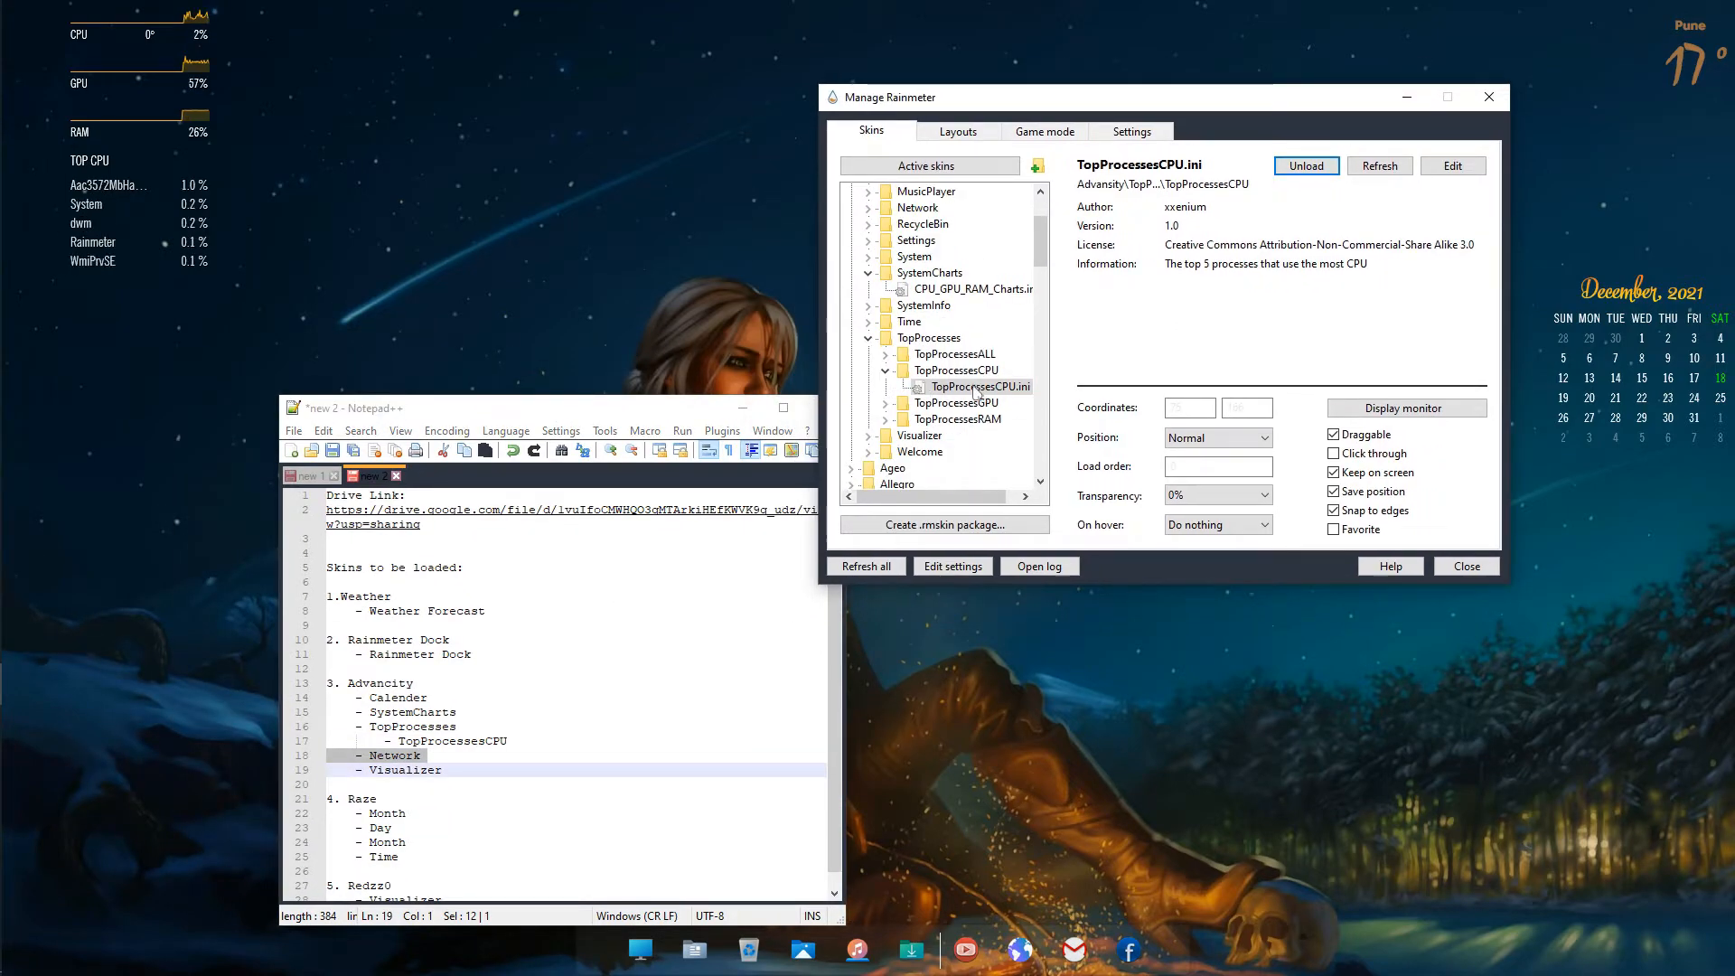
left_click(867, 338)
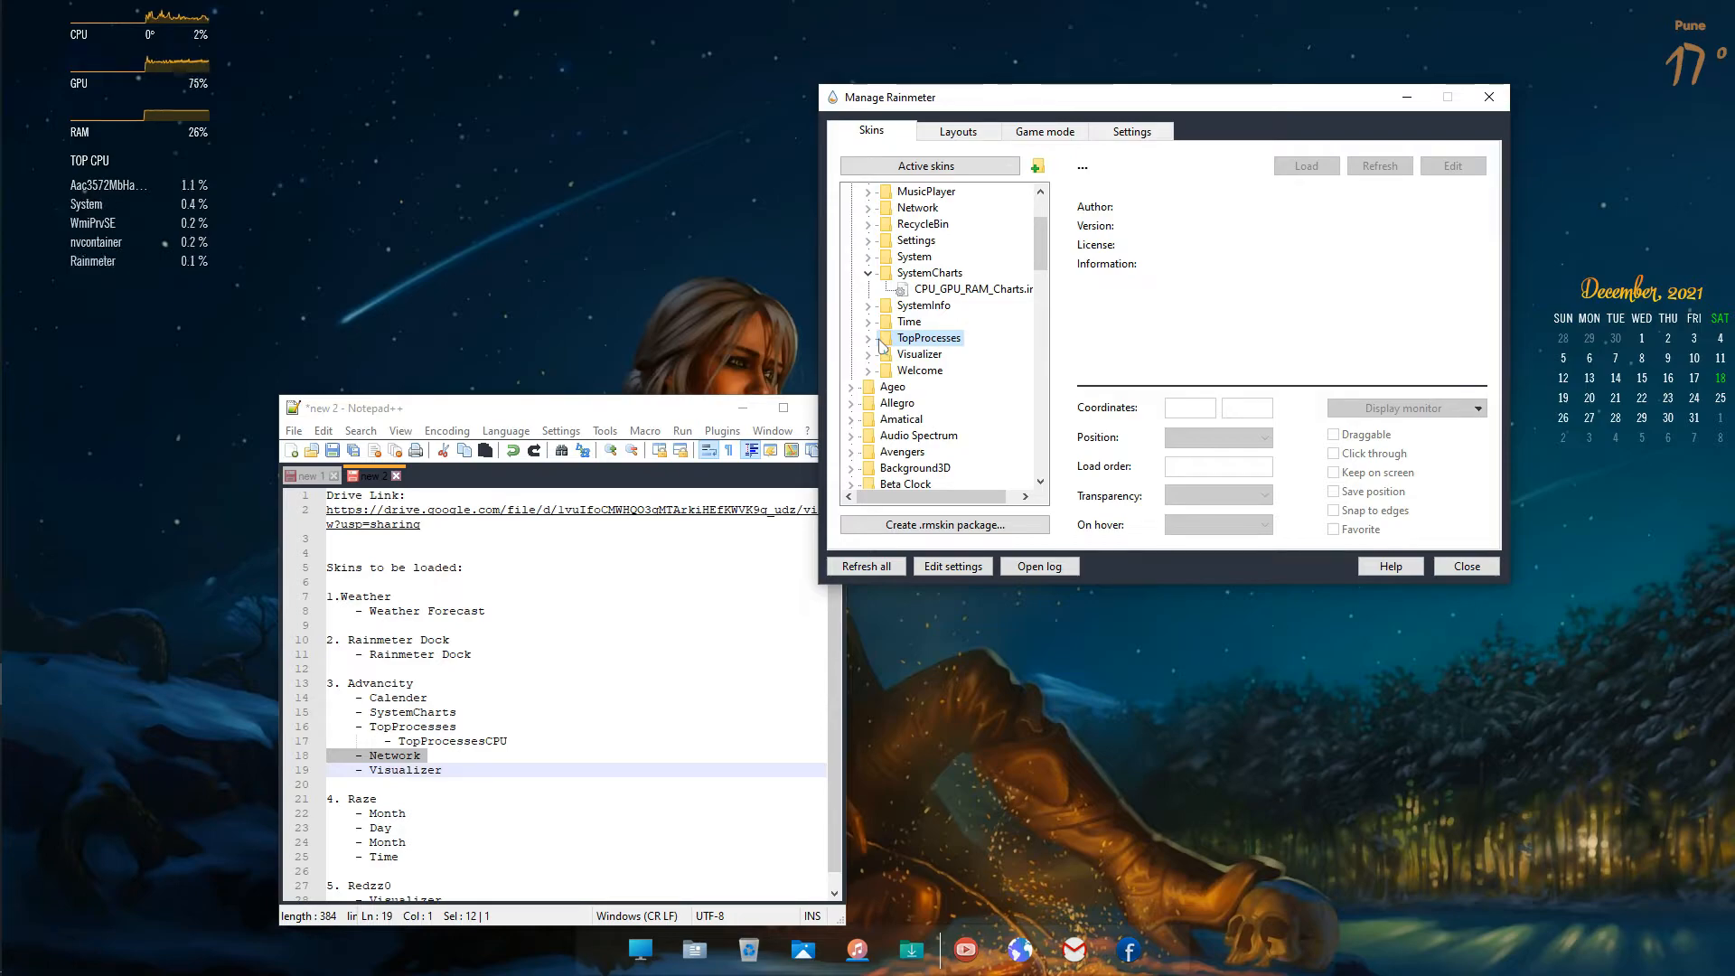
left_click(868, 273)
scroll(914, 300, "up", 1)
left_click(869, 258)
left_click(936, 274)
left_click(1306, 166)
left_click_drag(49, 51, 83, 298)
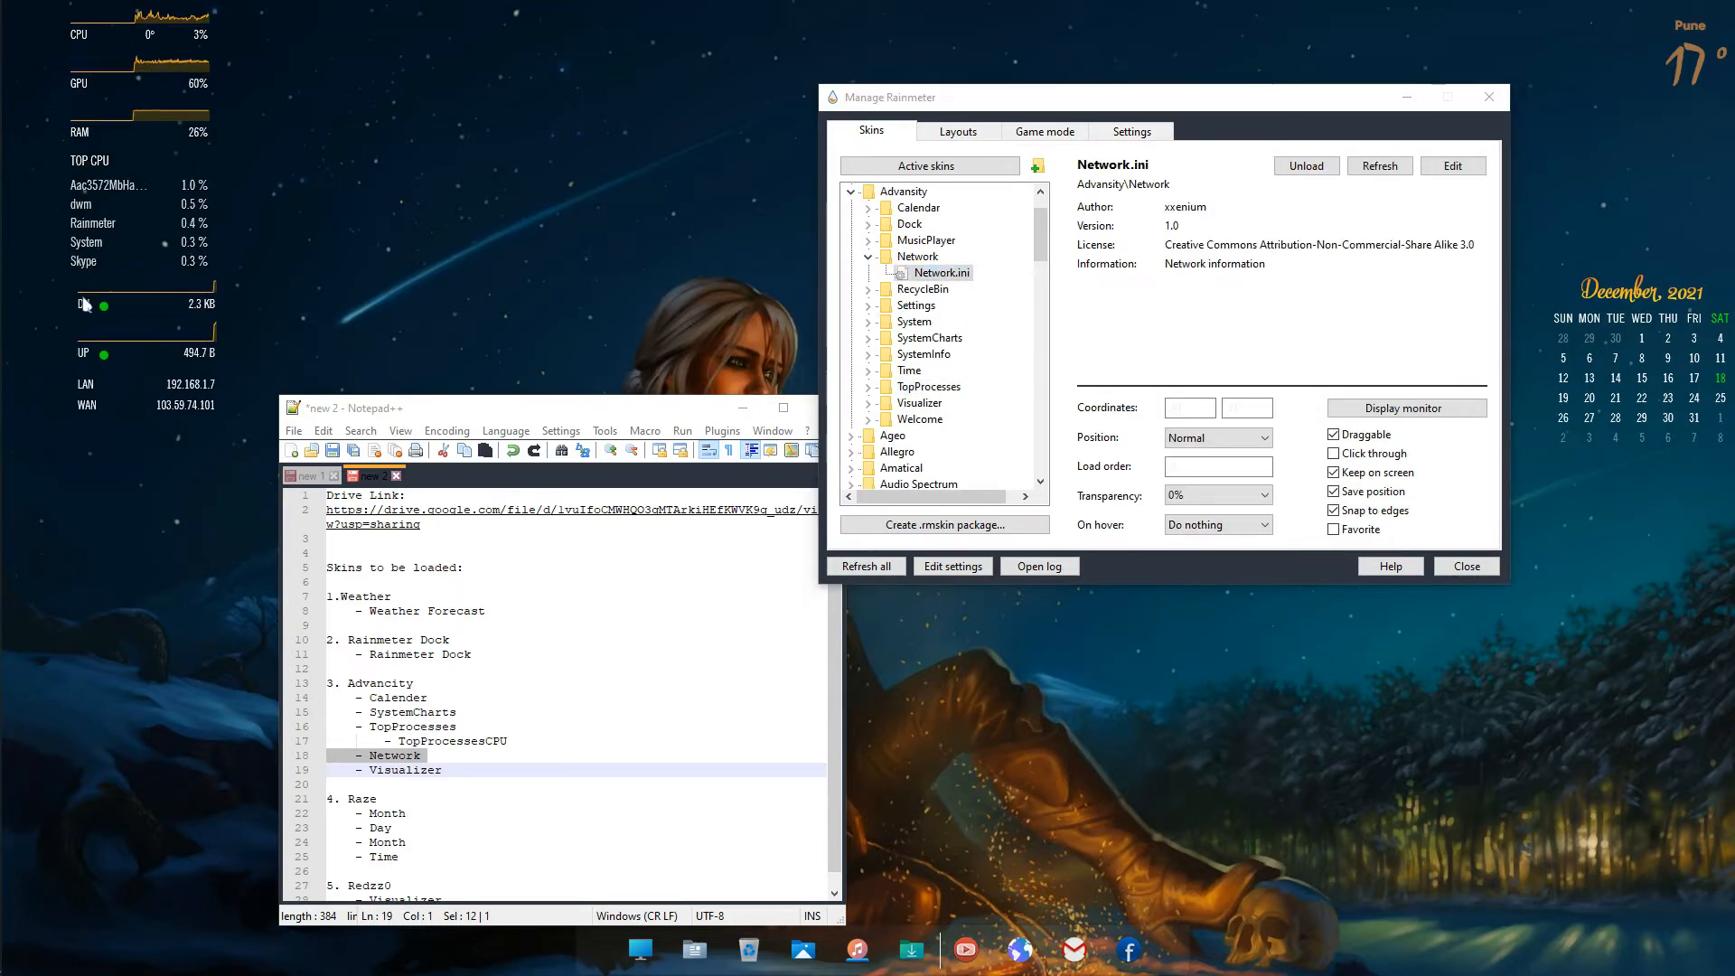
Step: Set the Network skin's position to On desktop and turn off its Snap to edges option
right_click(85, 305)
left_click(307, 526)
right_click(117, 335)
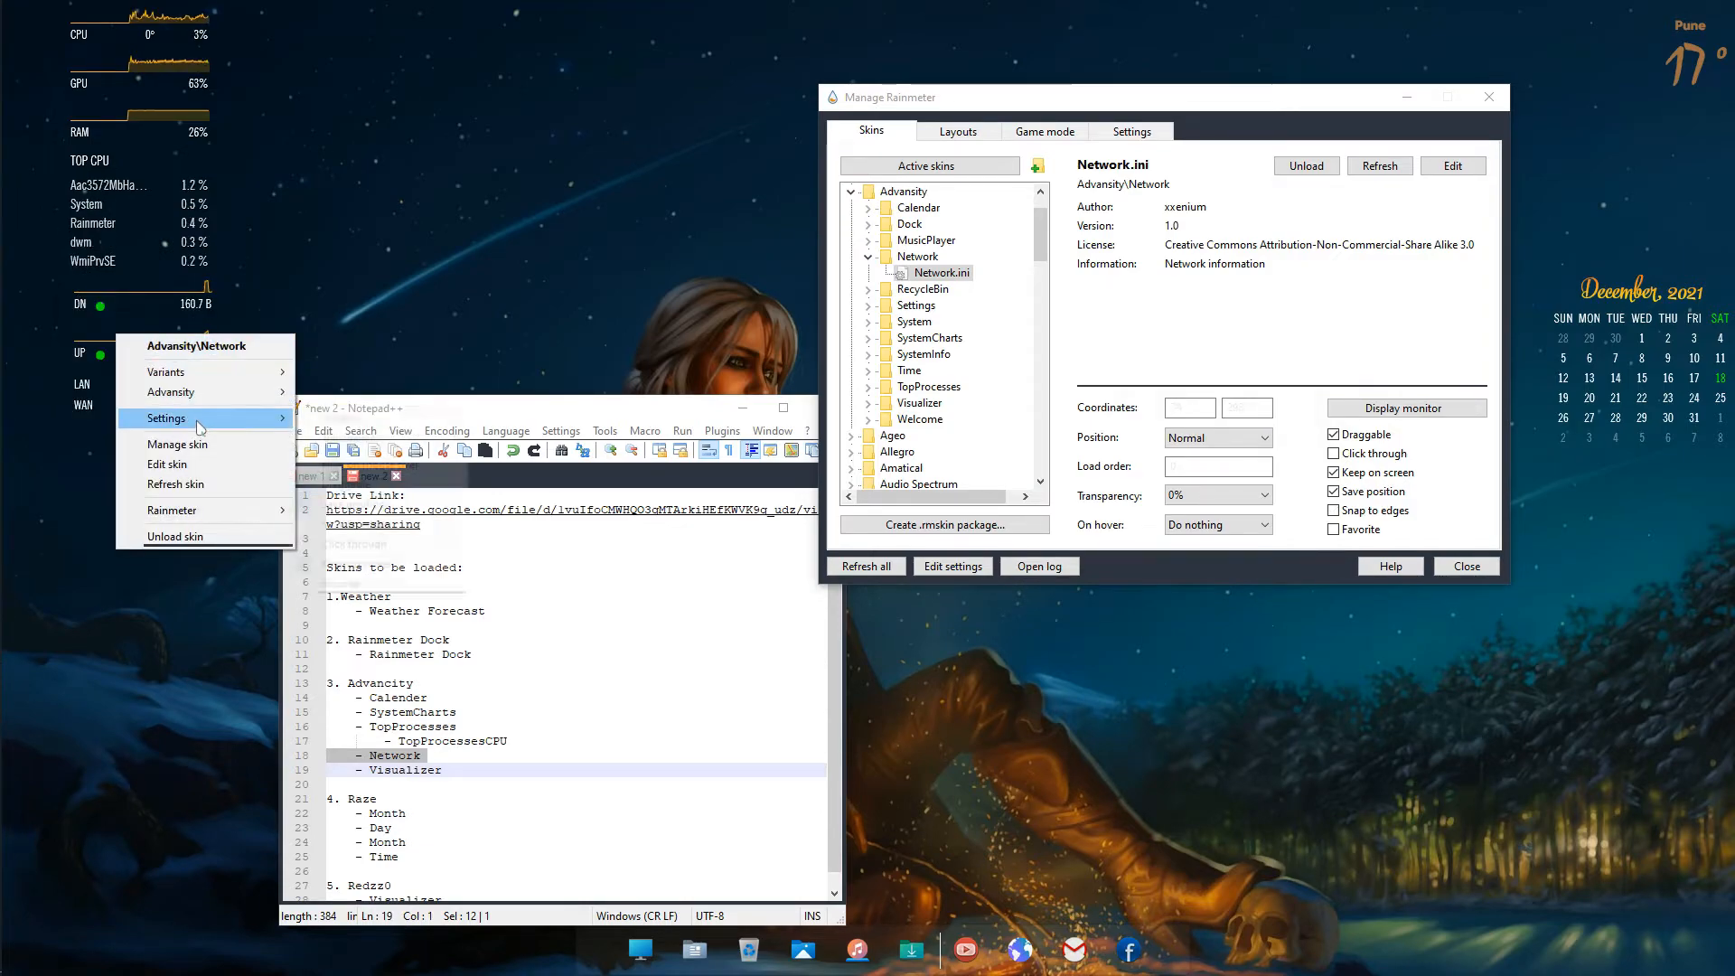
left_click(634, 517)
Step: Apply the Network skin's desktop position setting to the Top CPU and CPU/GPU/RAM chart skins as well
right_click(103, 177)
right_click(132, 234)
mouse_move(248, 318)
mouse_move(561, 320)
left_click(659, 421)
right_click(96, 34)
mouse_move(215, 123)
left_click(357, 225)
right_click(90, 47)
mouse_move(362, 132)
left_click(520, 236)
Step: List the Advansity Visualizer skins, and launch Spotify and close its window again
left_click(868, 404)
scroll(970, 396, "down", 1)
mouse_move(0, 403)
left_click(33, 60)
type("spotify")
key("Return")
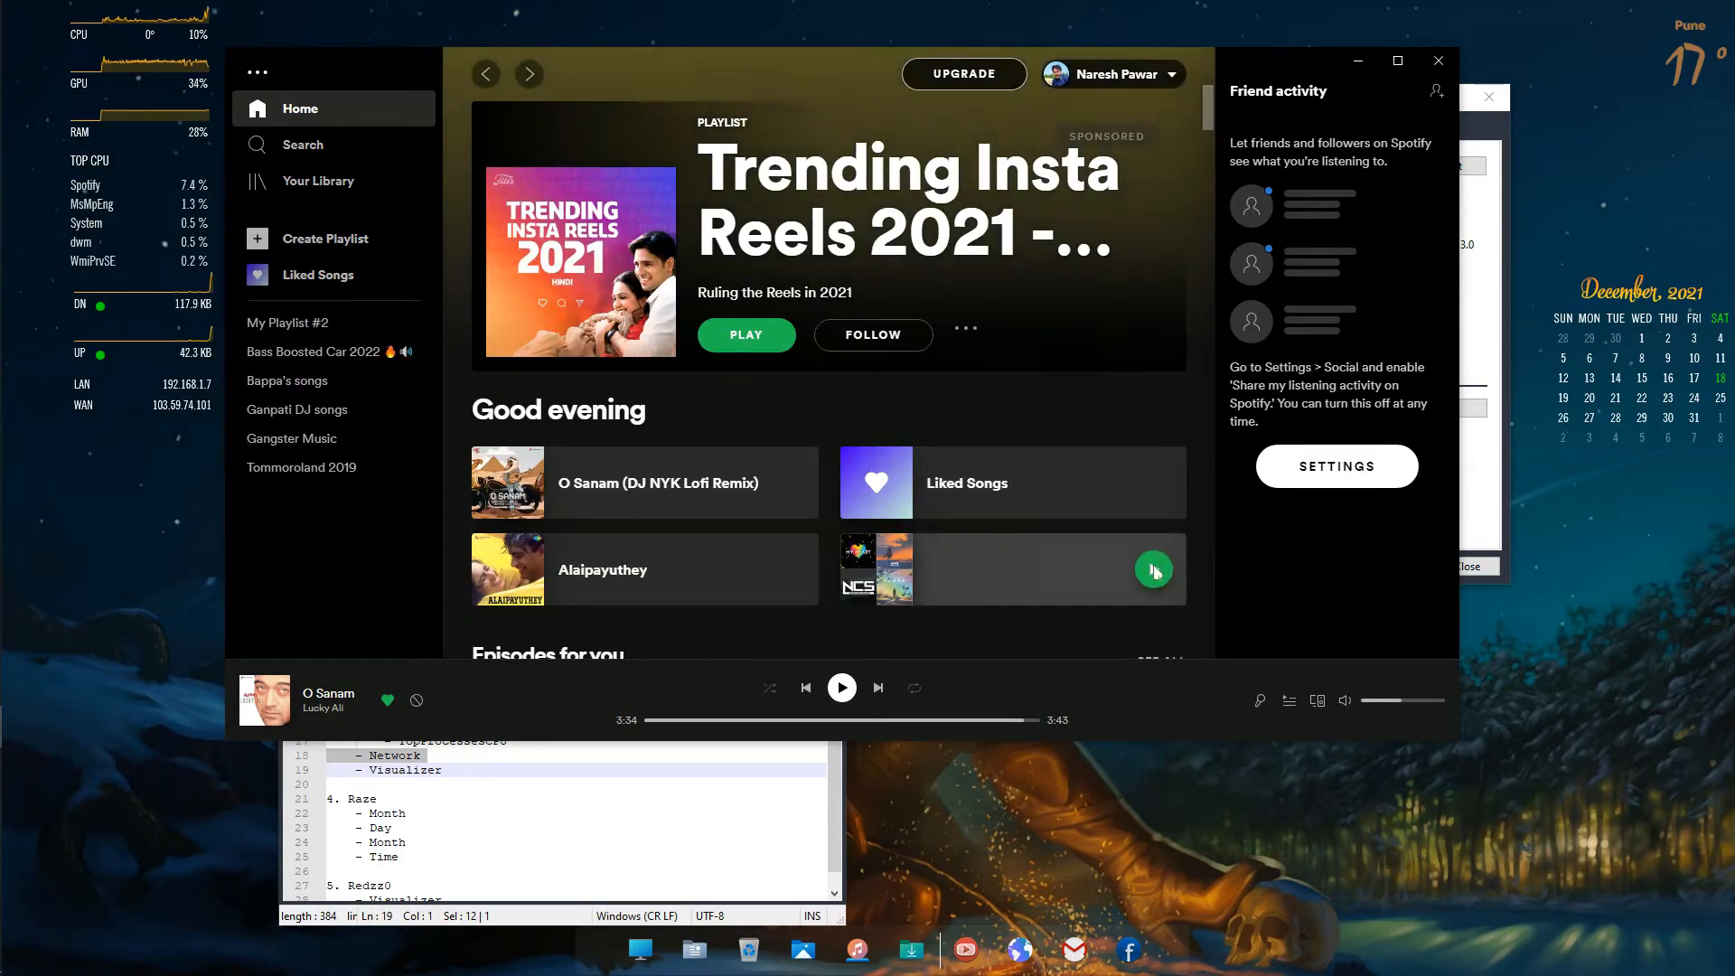
left_click(1437, 60)
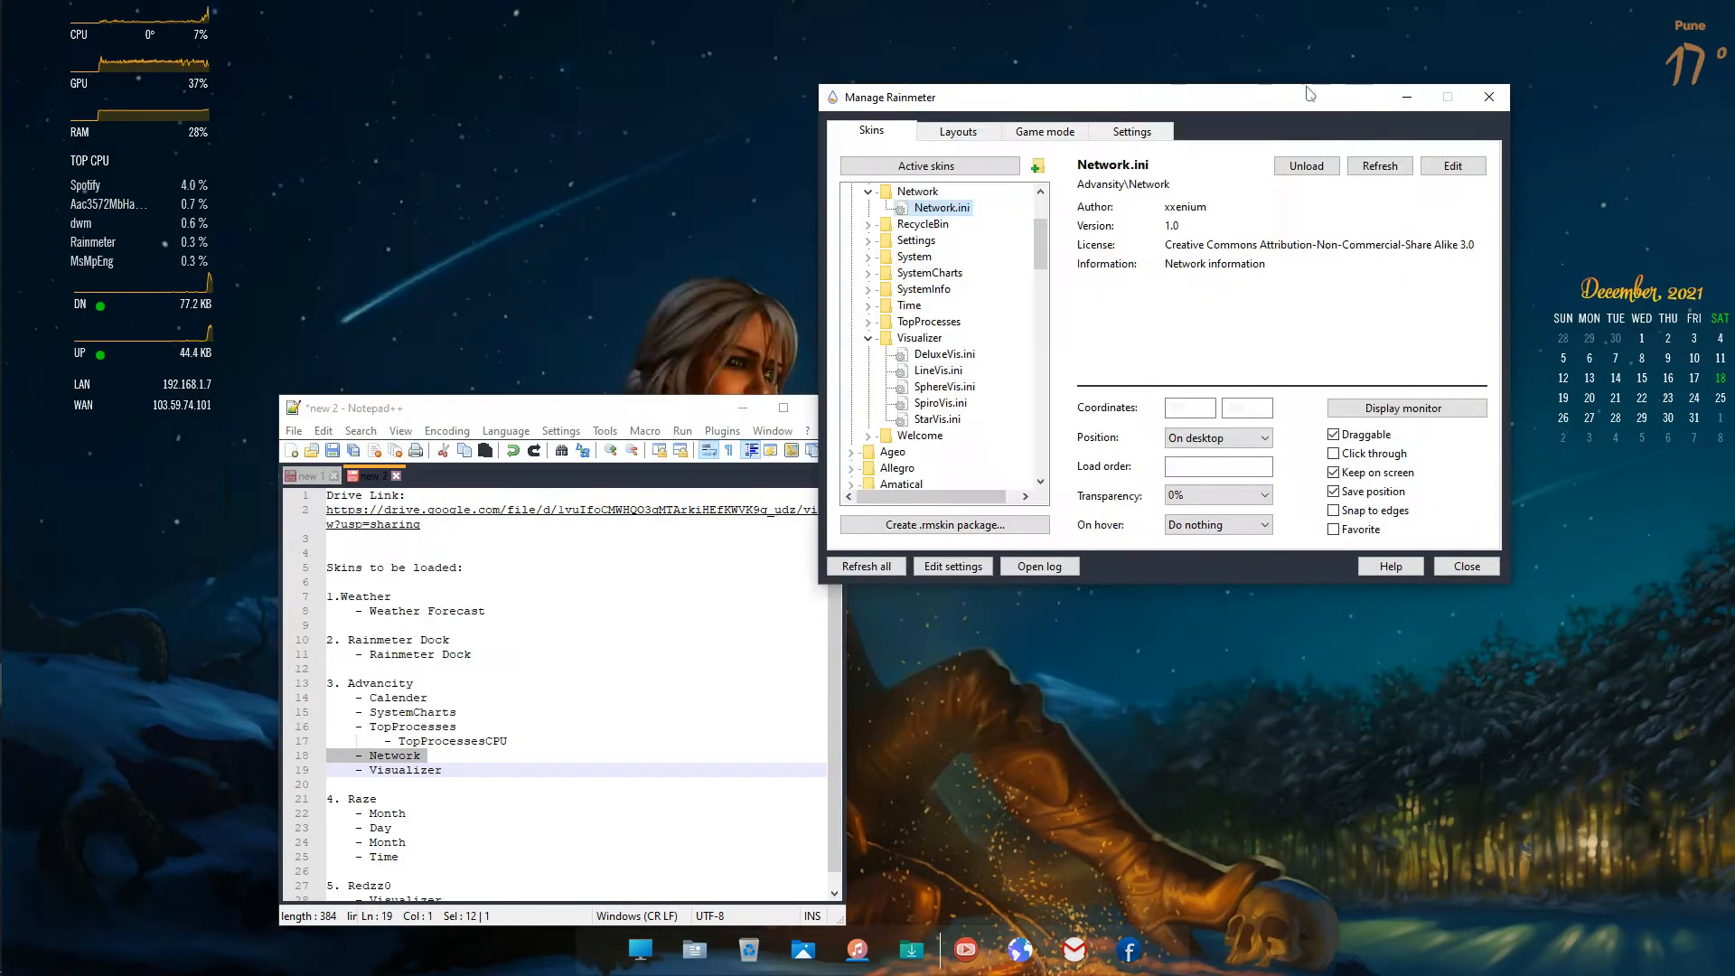
Step: Load StarVis.ini from the Advansity Visualizer folder and move the skin list window slightly lower
left_click(1306, 167)
left_click(937, 419)
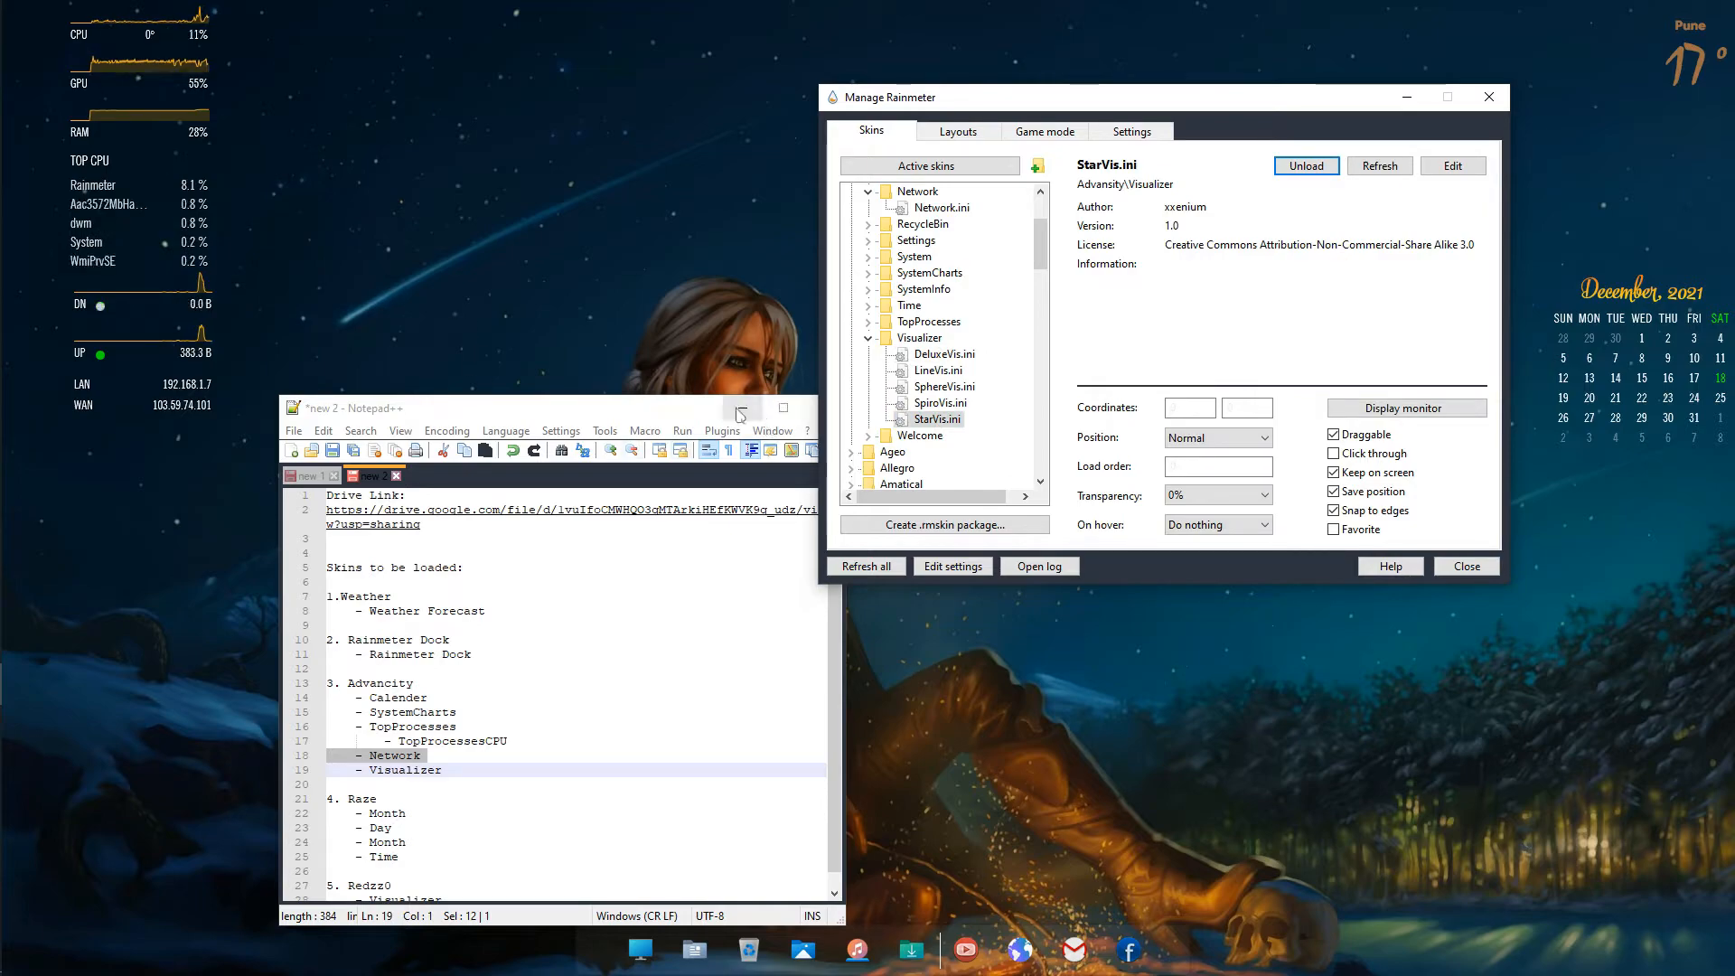
left_click_drag(616, 419, 623, 446)
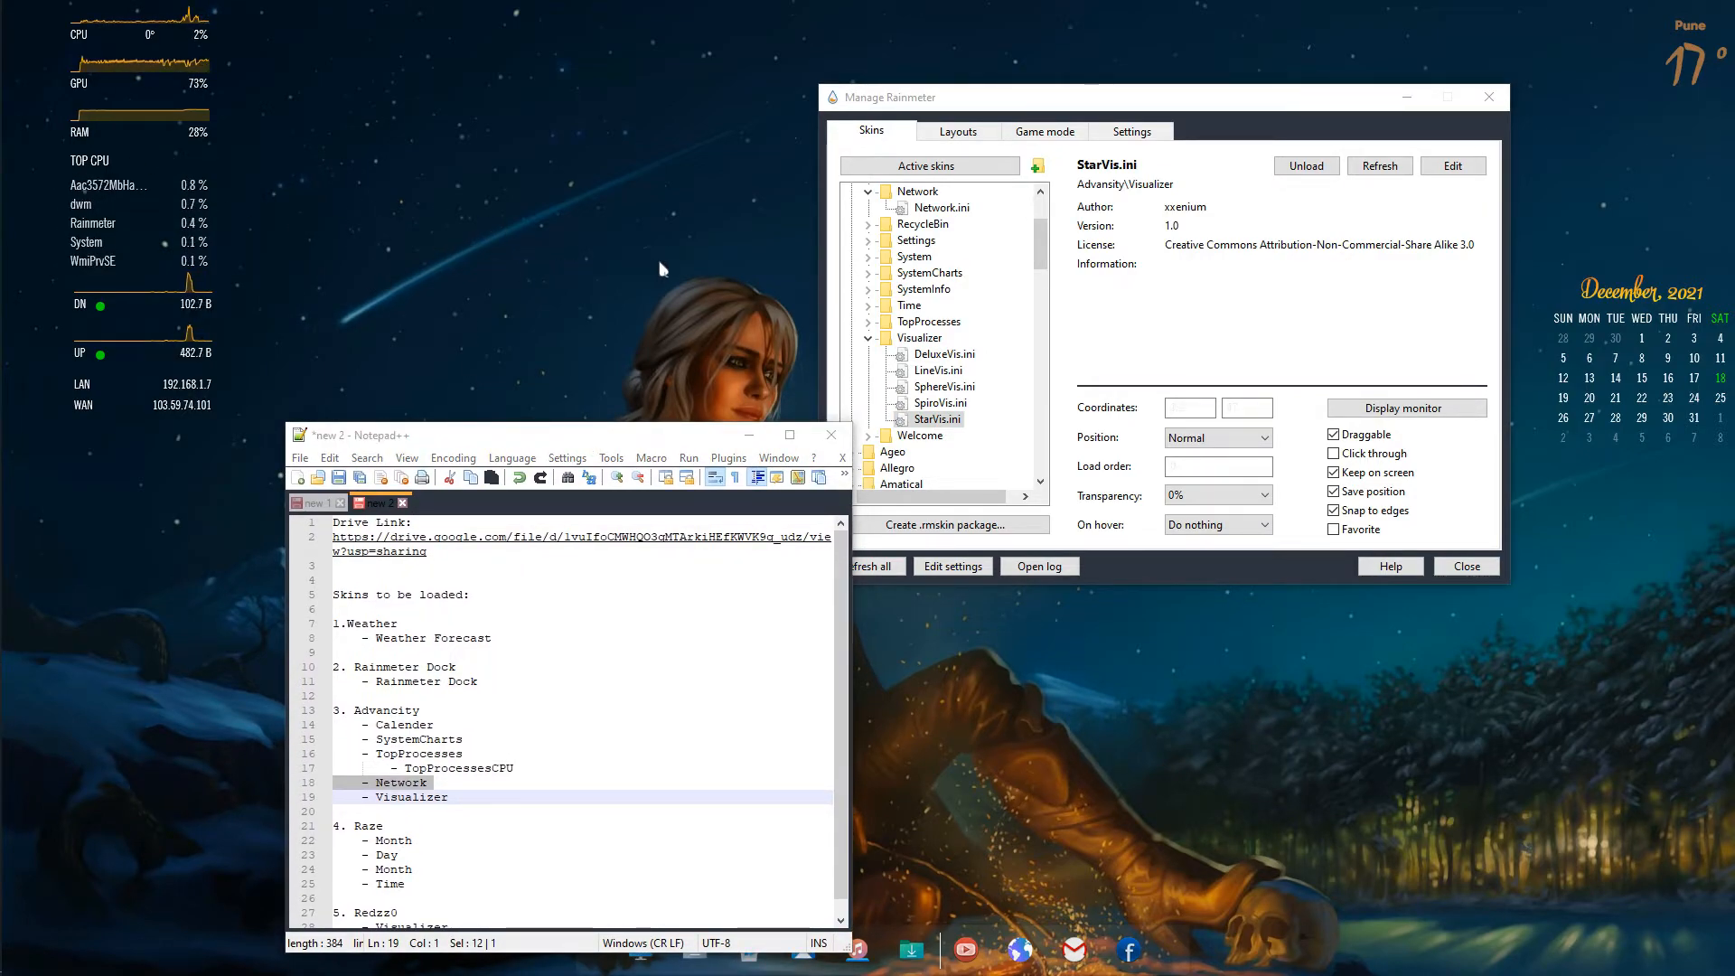
Step: Bring Spotify up to try the visualizer with music, hide it again and shift the visualizer slightly left
left_click(27, 726)
left_click_drag(819, 71, 880, 314)
left_click(807, 965)
left_click(1415, 306)
left_click_drag(509, 169, 464, 169)
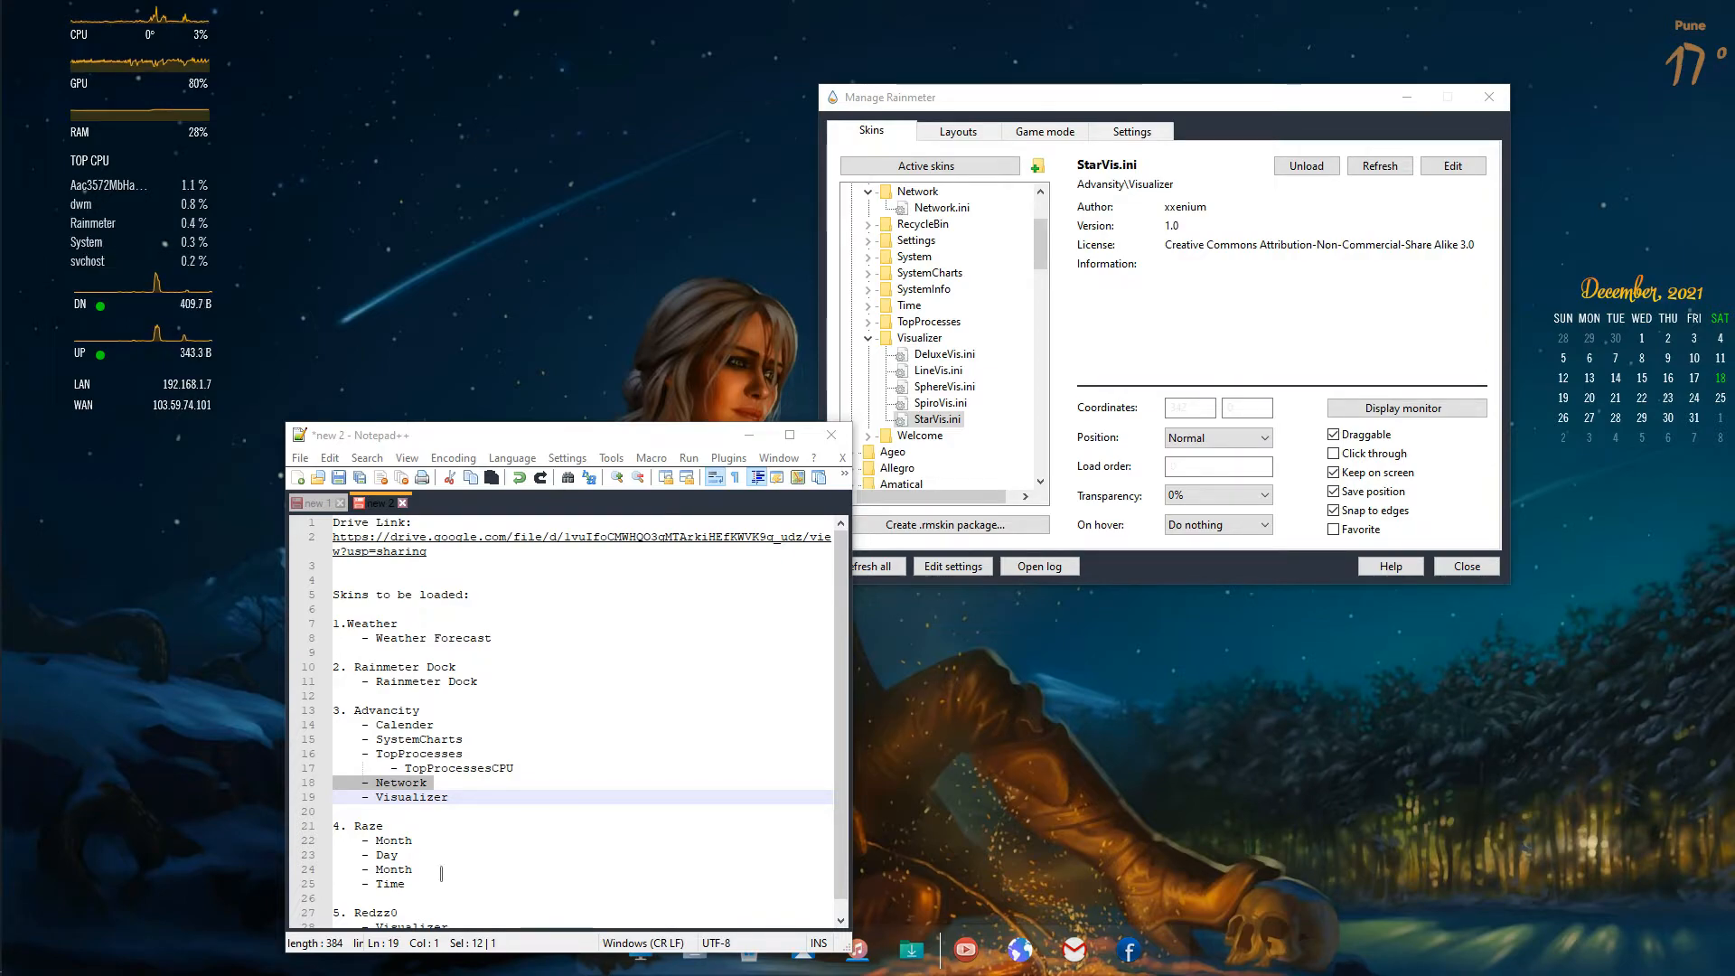
Step: Load Month.ini from the Raze folder and place the month name above the skin list window
scroll(423, 894, "down", 1)
double_click(369, 810)
left_click_drag(1118, 112, 1075, 186)
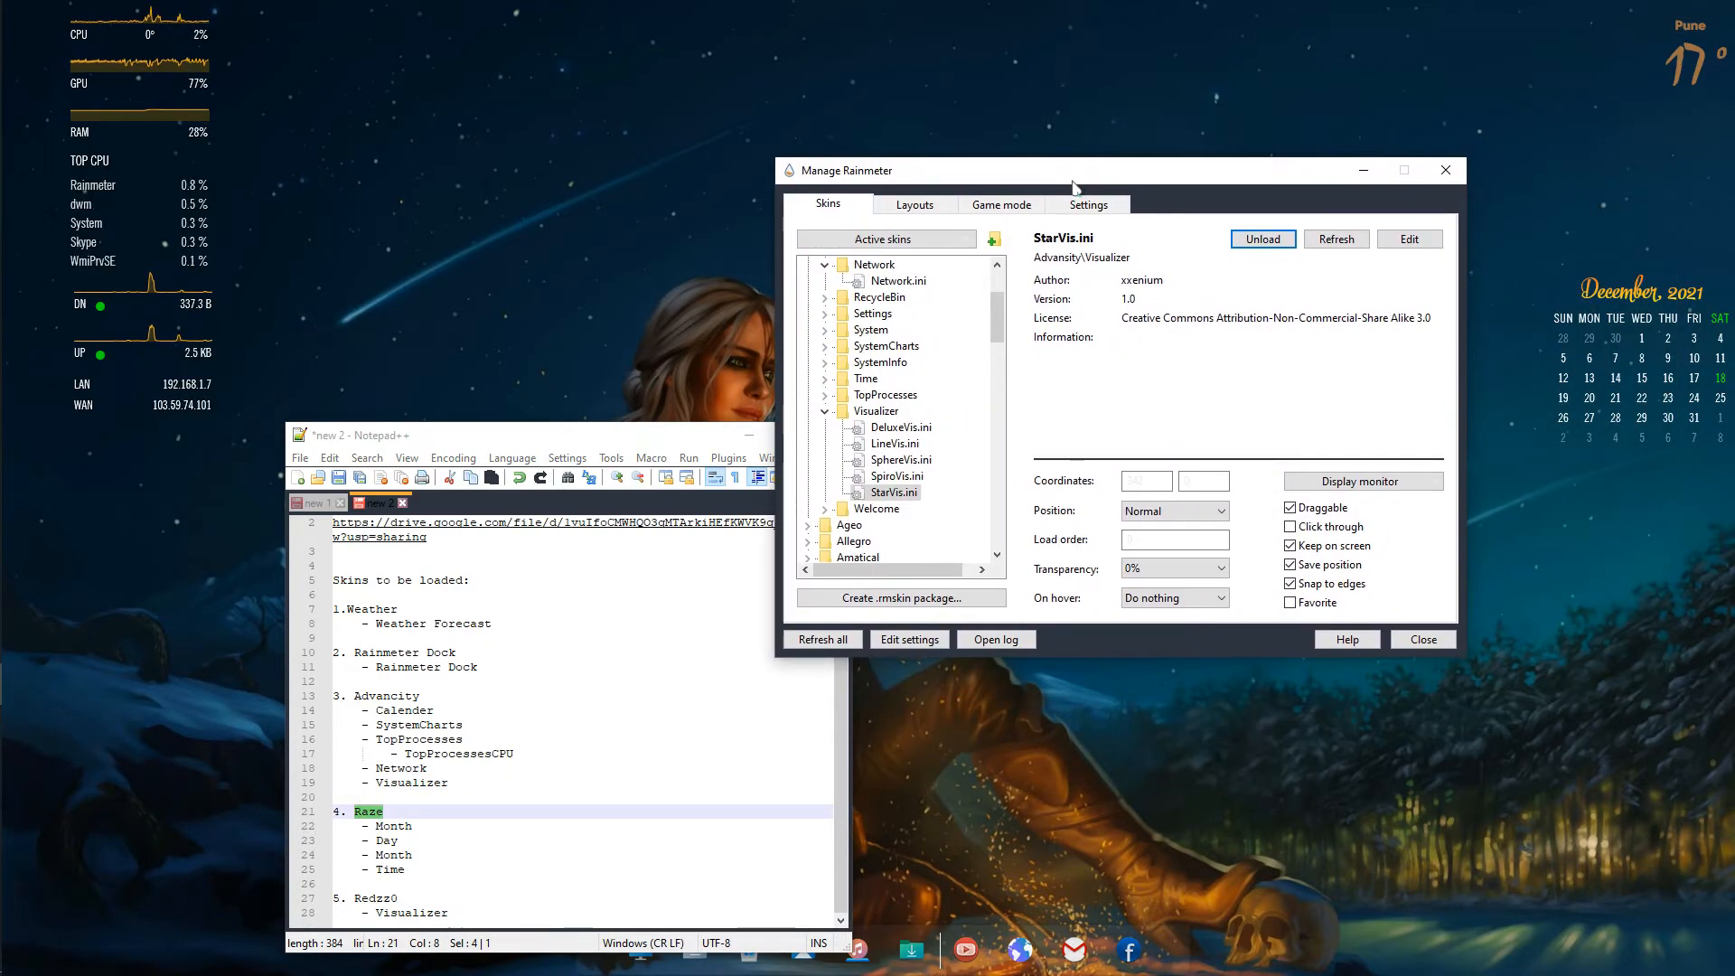
left_click(824, 411)
scroll(832, 397, "down", 10)
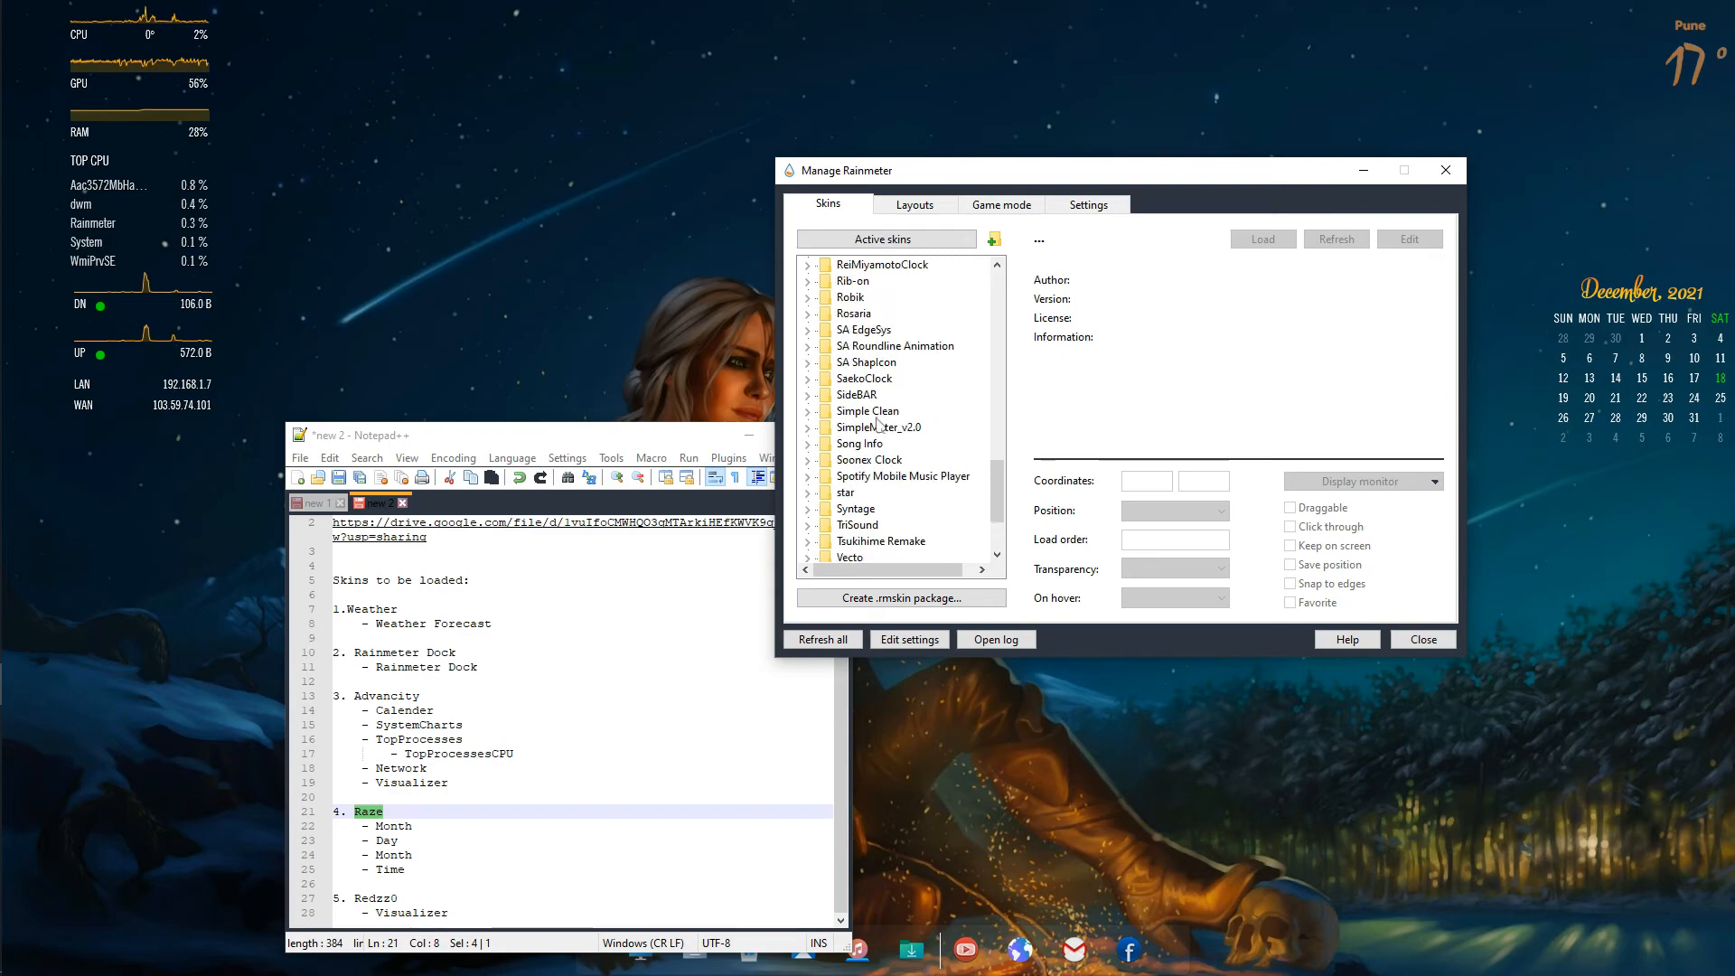
double_click(830, 380)
left_click(824, 444)
double_click(894, 460)
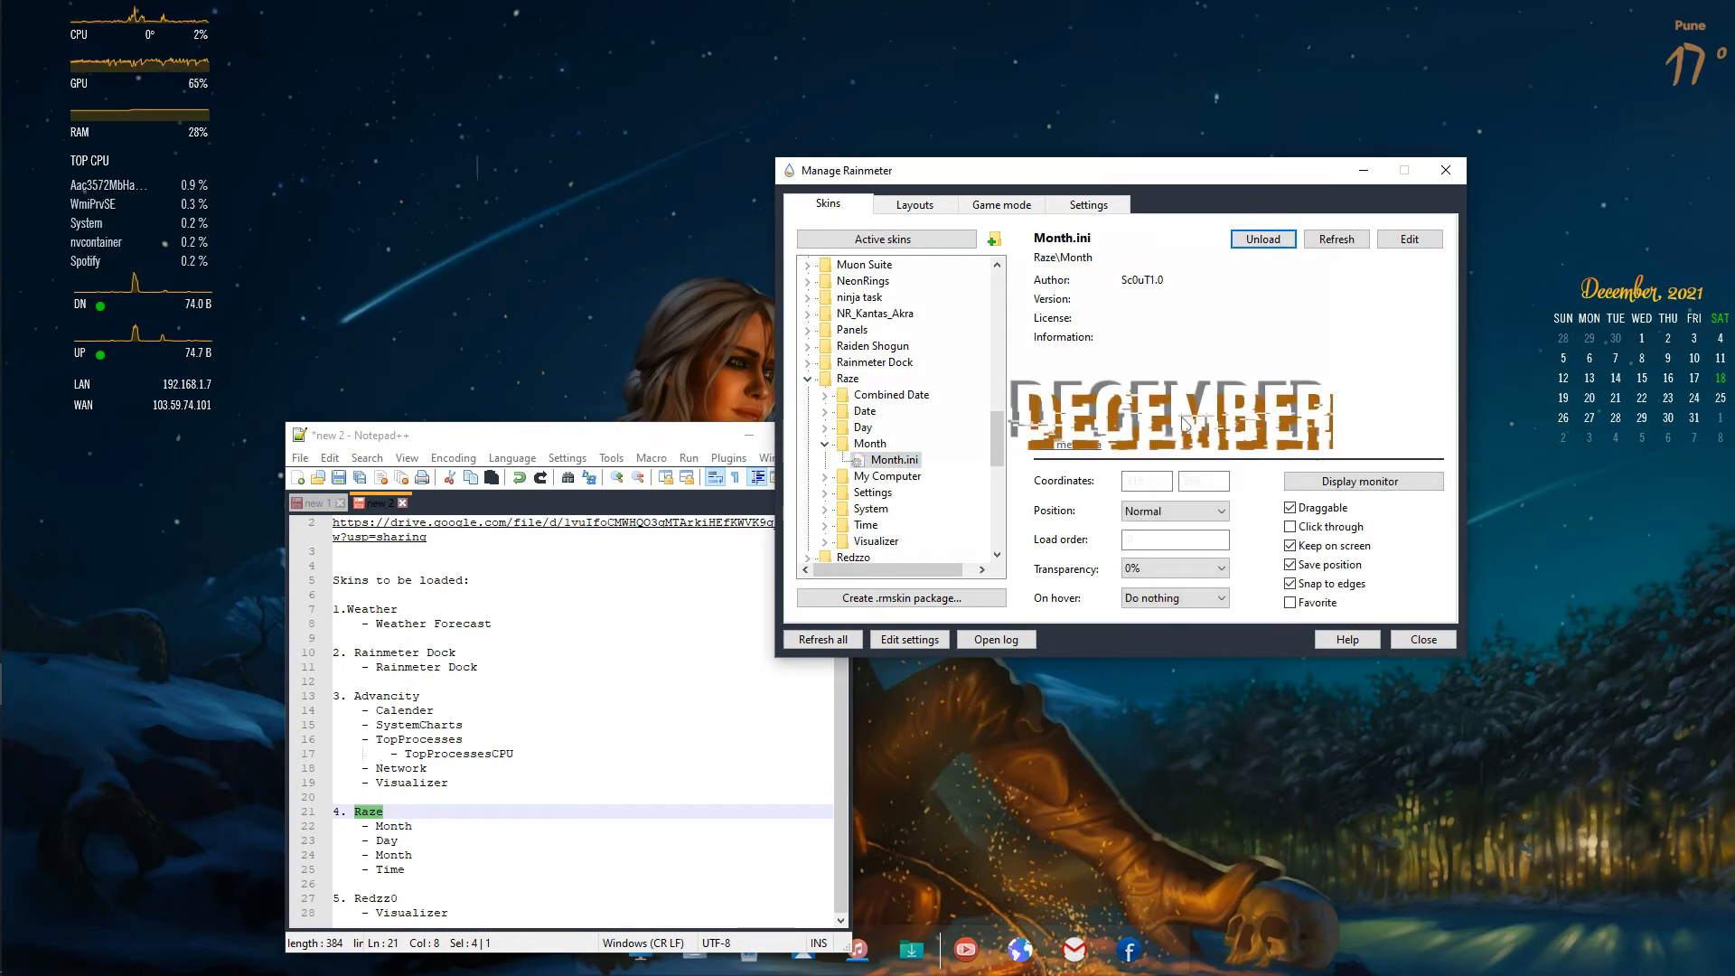
left_click_drag(1187, 423, 602, 182)
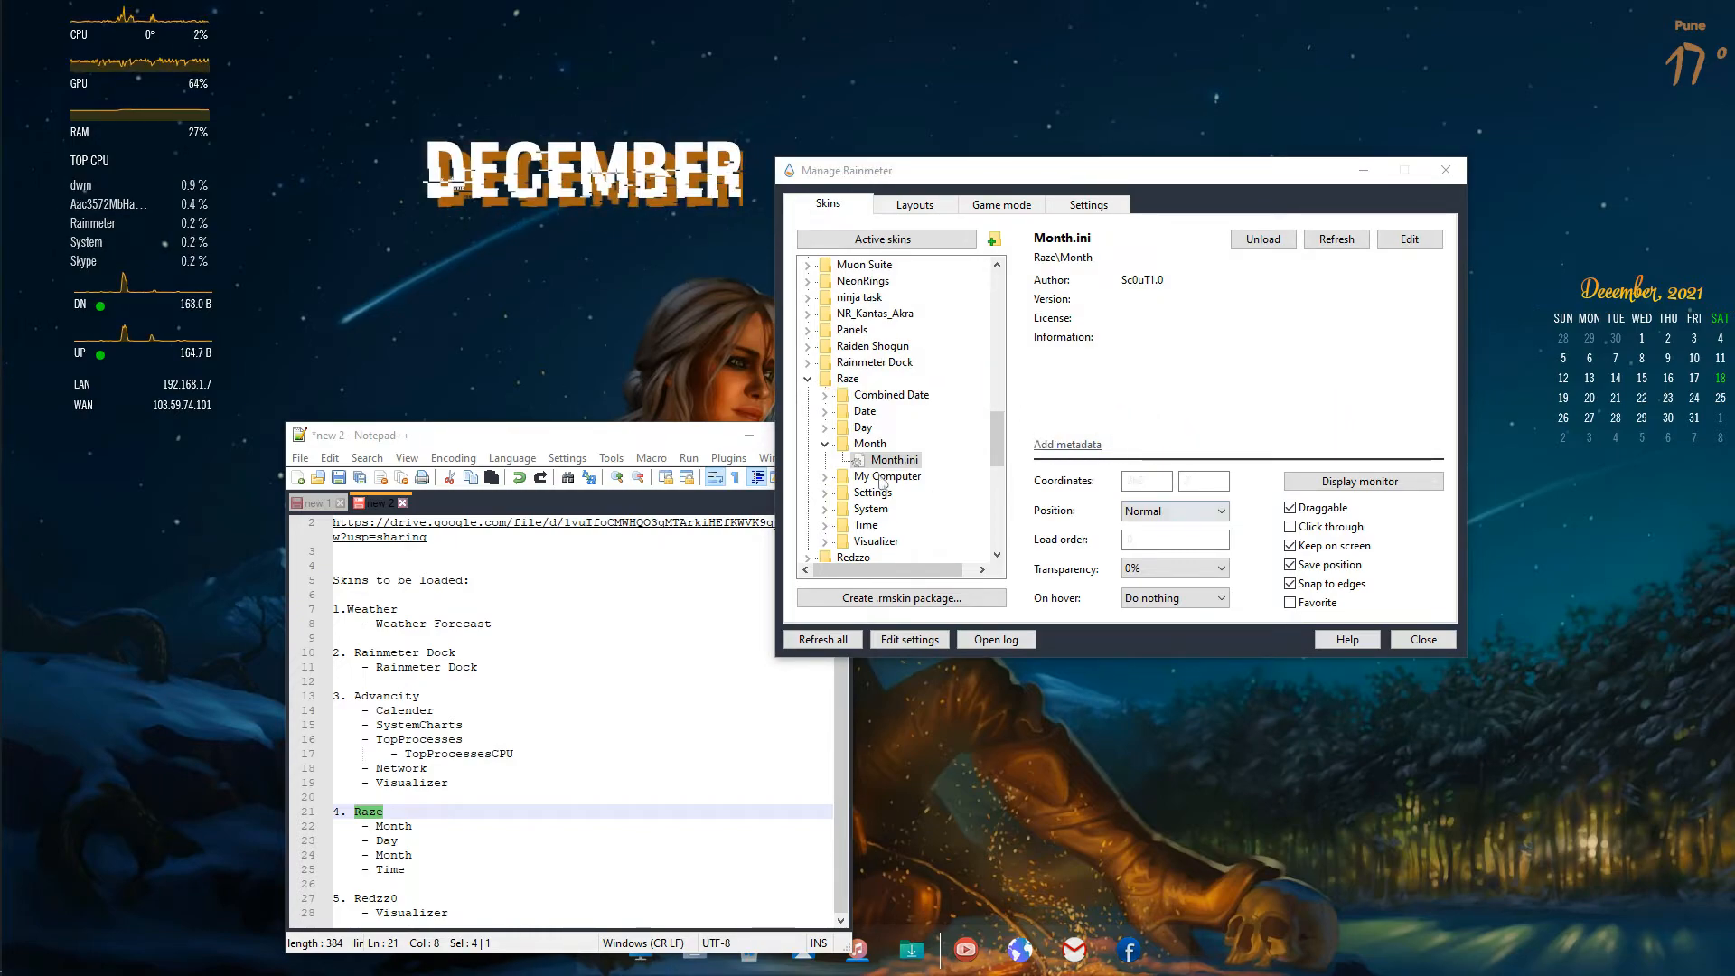
Step: Load Day.ini and Date.ini from the Raze folder and place the date numerals beside the month name
left_click(824, 427)
double_click(888, 444)
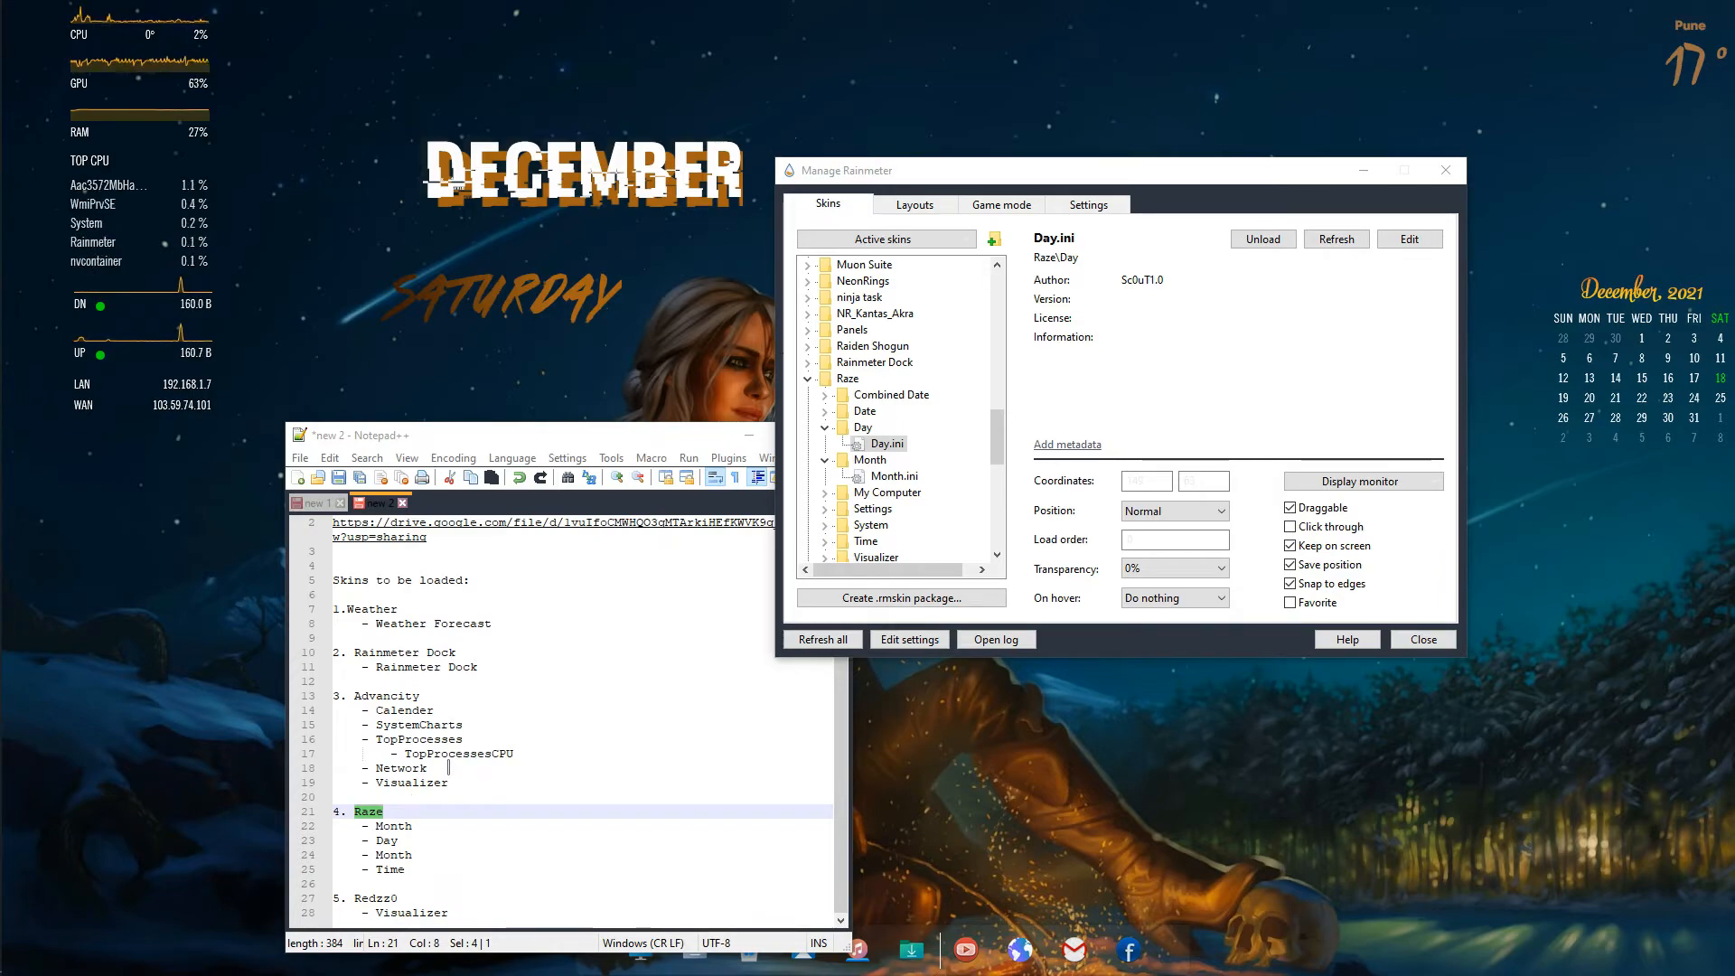
left_click(824, 412)
double_click(890, 428)
left_click_drag(259, 662, 326, 189)
Step: Change the first entry under Raze in the skin list to "Date"
double_click(398, 829)
type("Date")
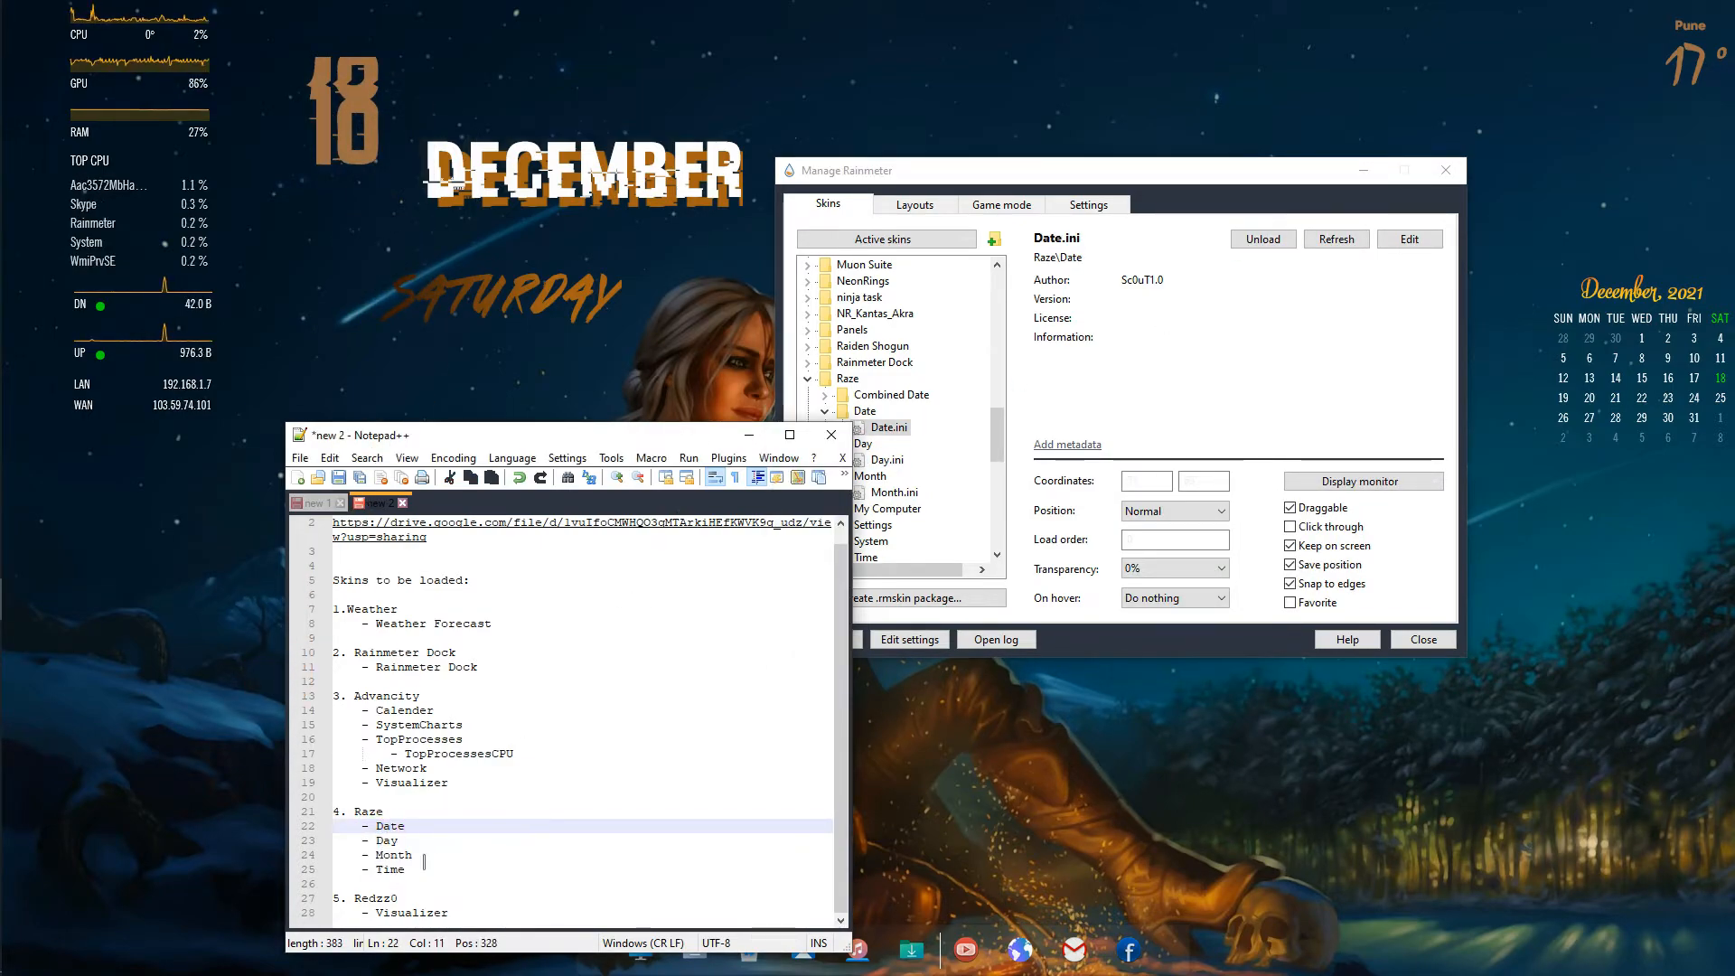
left_click(434, 858)
Step: Move the Manage Rainmeter window aside and load Time.ini from the Raze folder
left_click_drag(1001, 172, 1138, 155)
scroll(1031, 479, "down", 2)
left_click(962, 444)
left_click(1027, 459)
double_click(1029, 459)
Step: Load Visualizer.ini from the Visualizer folder of the Redzzo skins
double_click(376, 897)
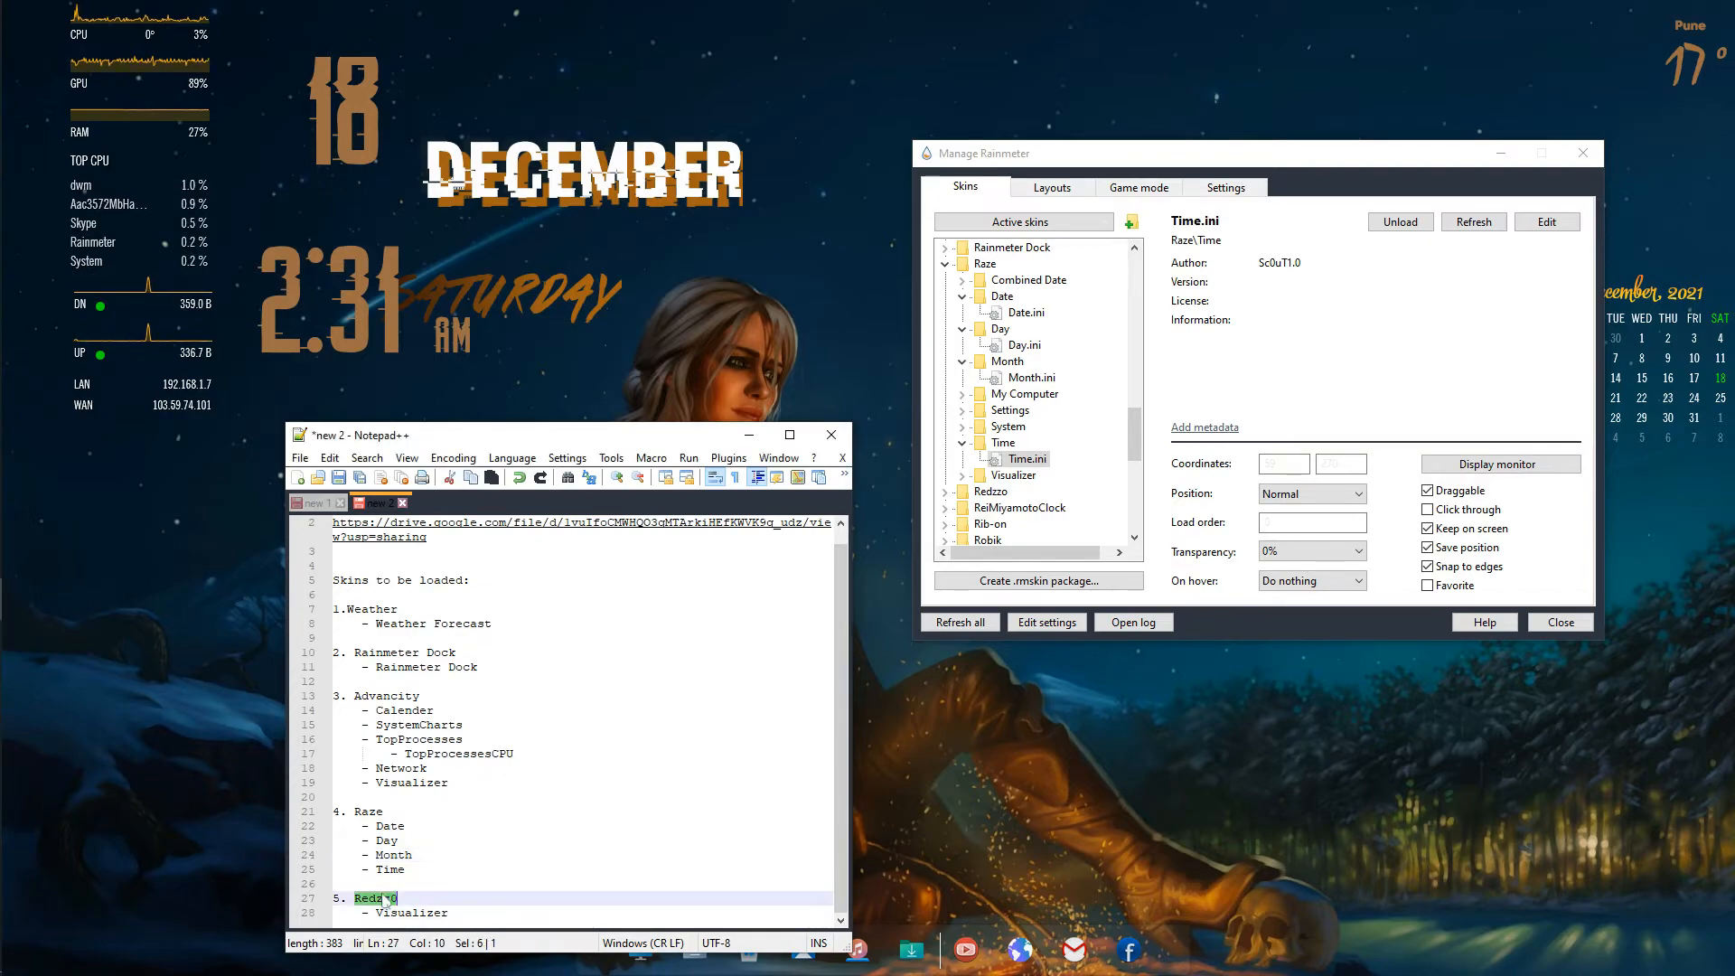
double_click(411, 913)
scroll(1030, 407, "down", 3)
left_click(945, 344)
left_click(962, 426)
double_click(1037, 442)
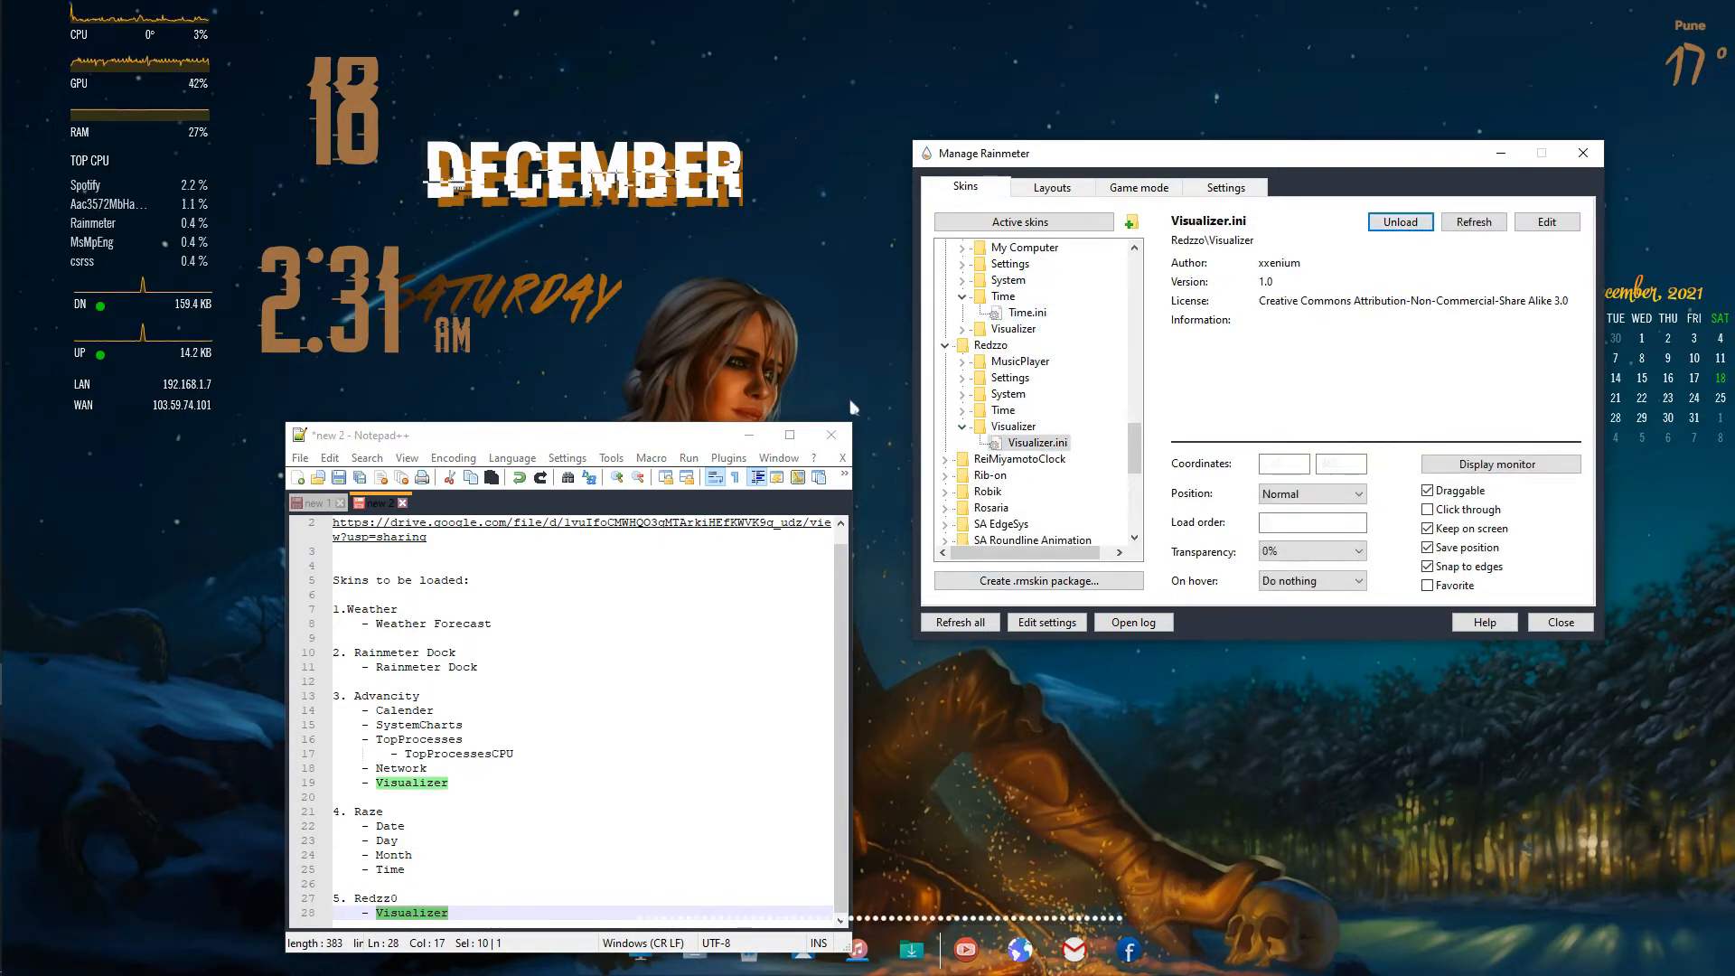
Step: Clear the desktop by closing the Manage Rainmeter window and minimizing the Notepad++ skin list
left_click(1582, 152)
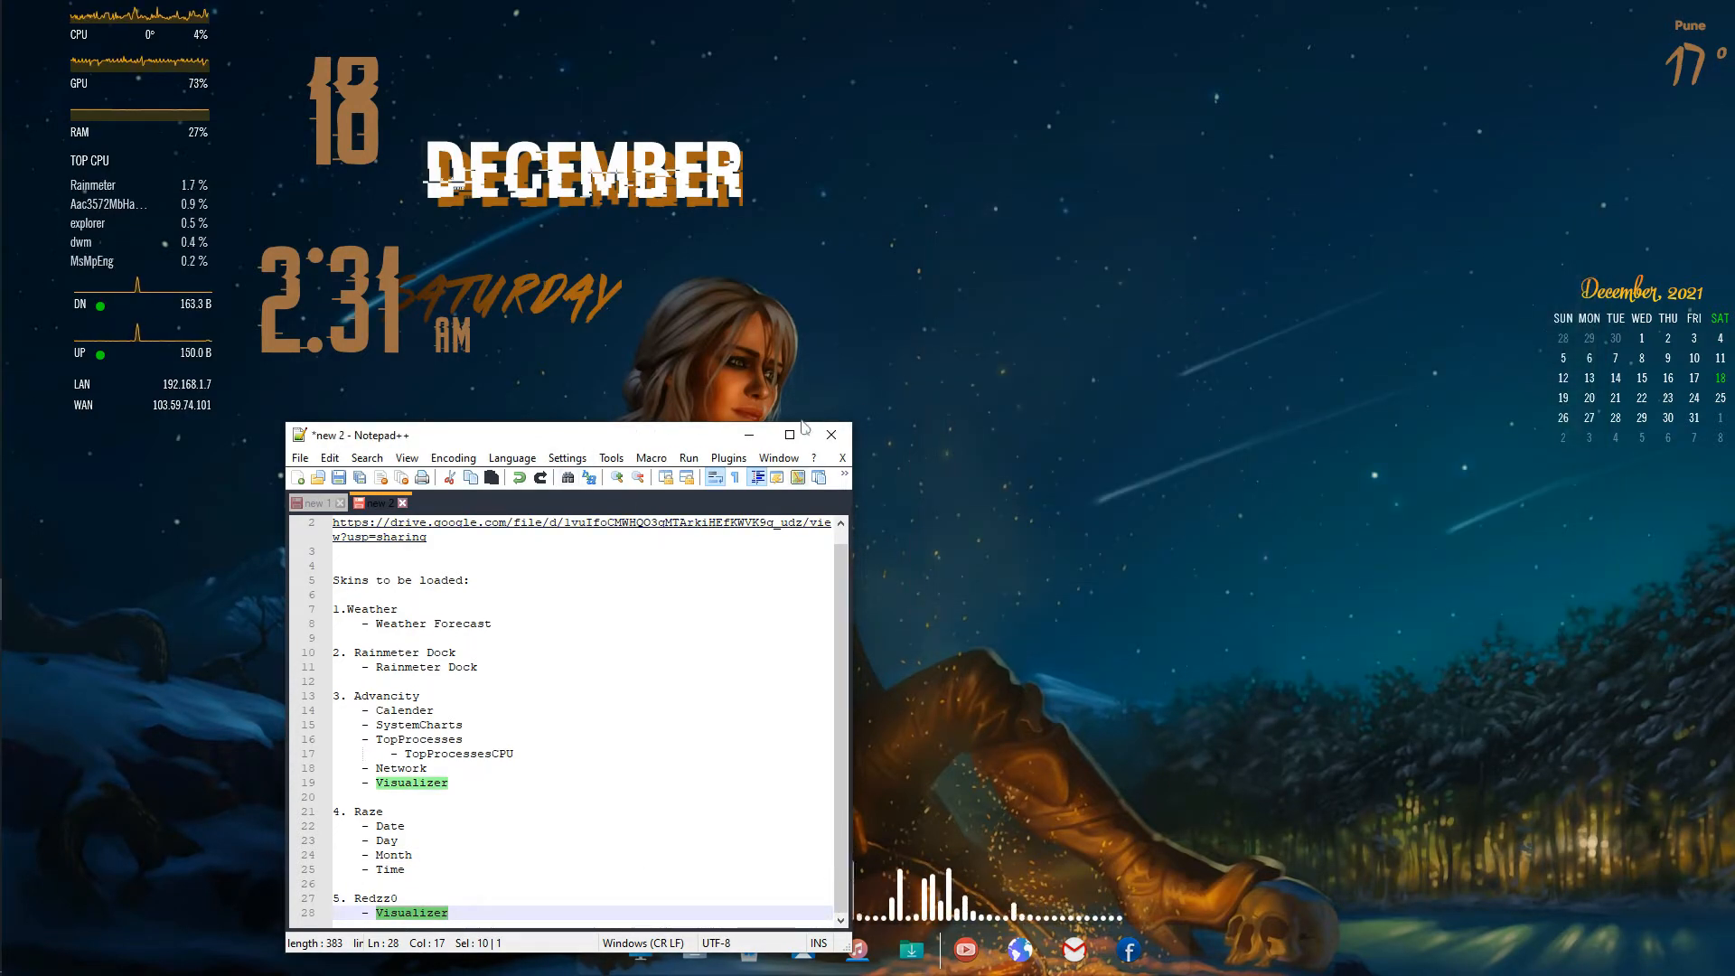
left_click_drag(734, 434, 754, 356)
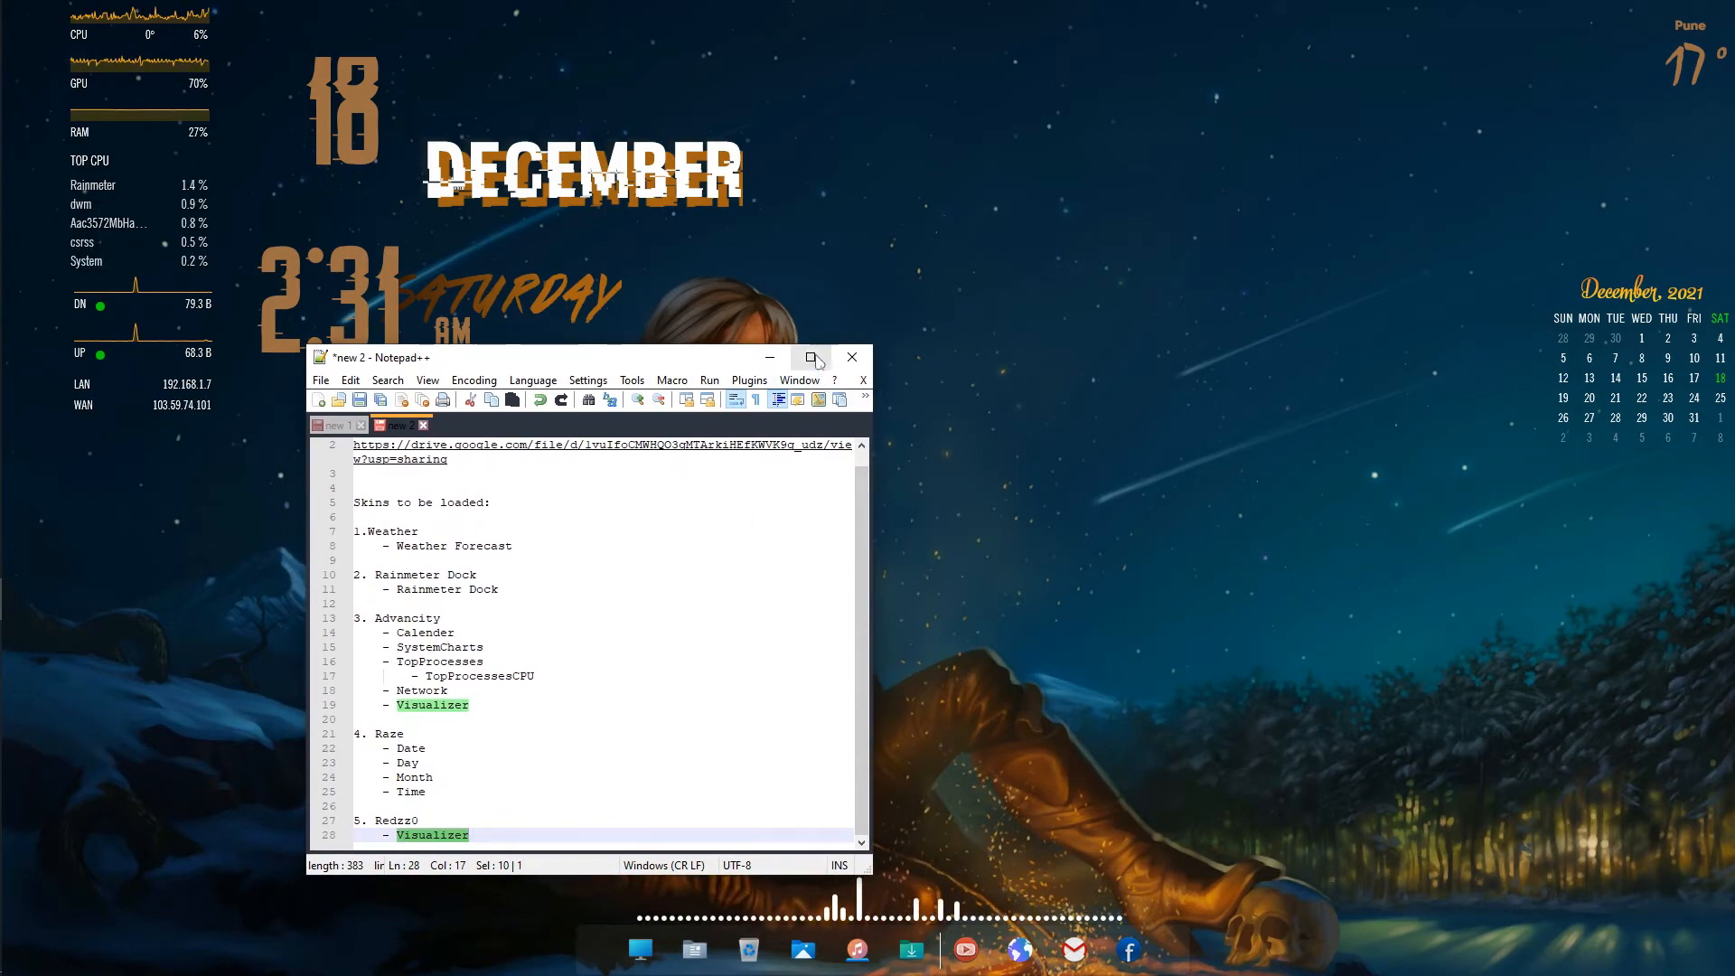
left_click(770, 357)
right_click(960, 446)
left_click(1001, 491)
Step: Move the month name into the open sky beside Ciri and place the weekday name directly beneath it
left_click_drag(596, 186, 1227, 444)
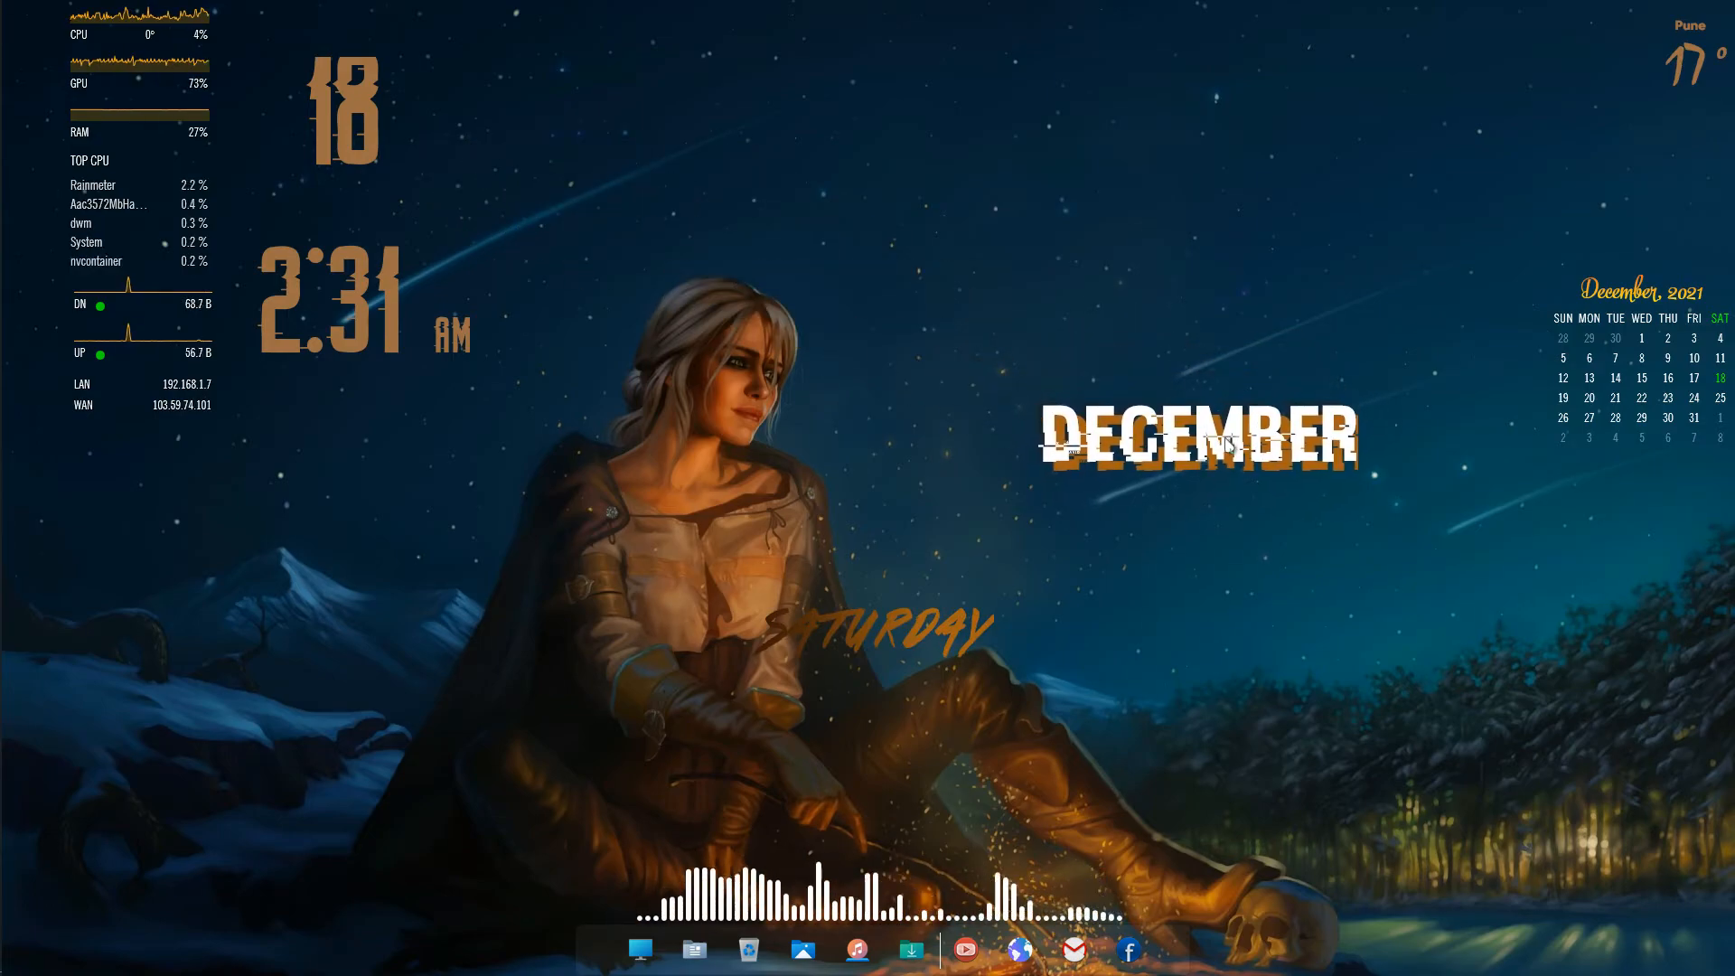
left_click_drag(911, 630, 1200, 509)
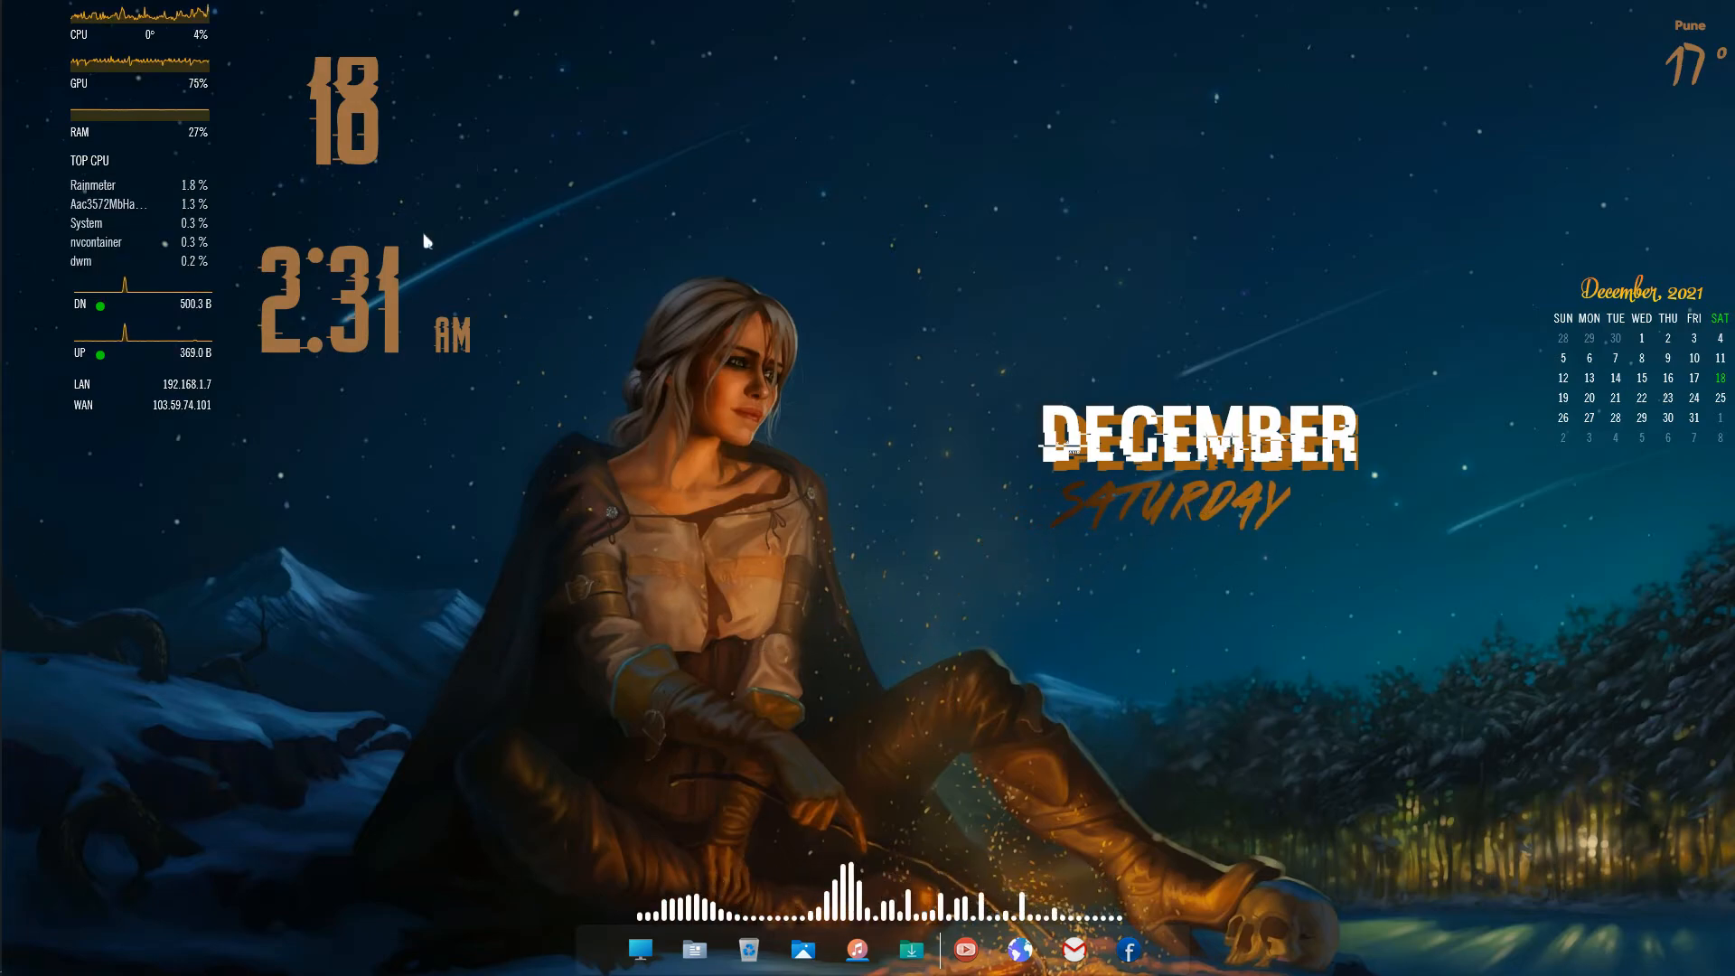
Step: Place the date numerals above the start of the month name and disable Snap to edges for the Date skin
left_click_drag(365, 135, 1098, 366)
right_click(1079, 344)
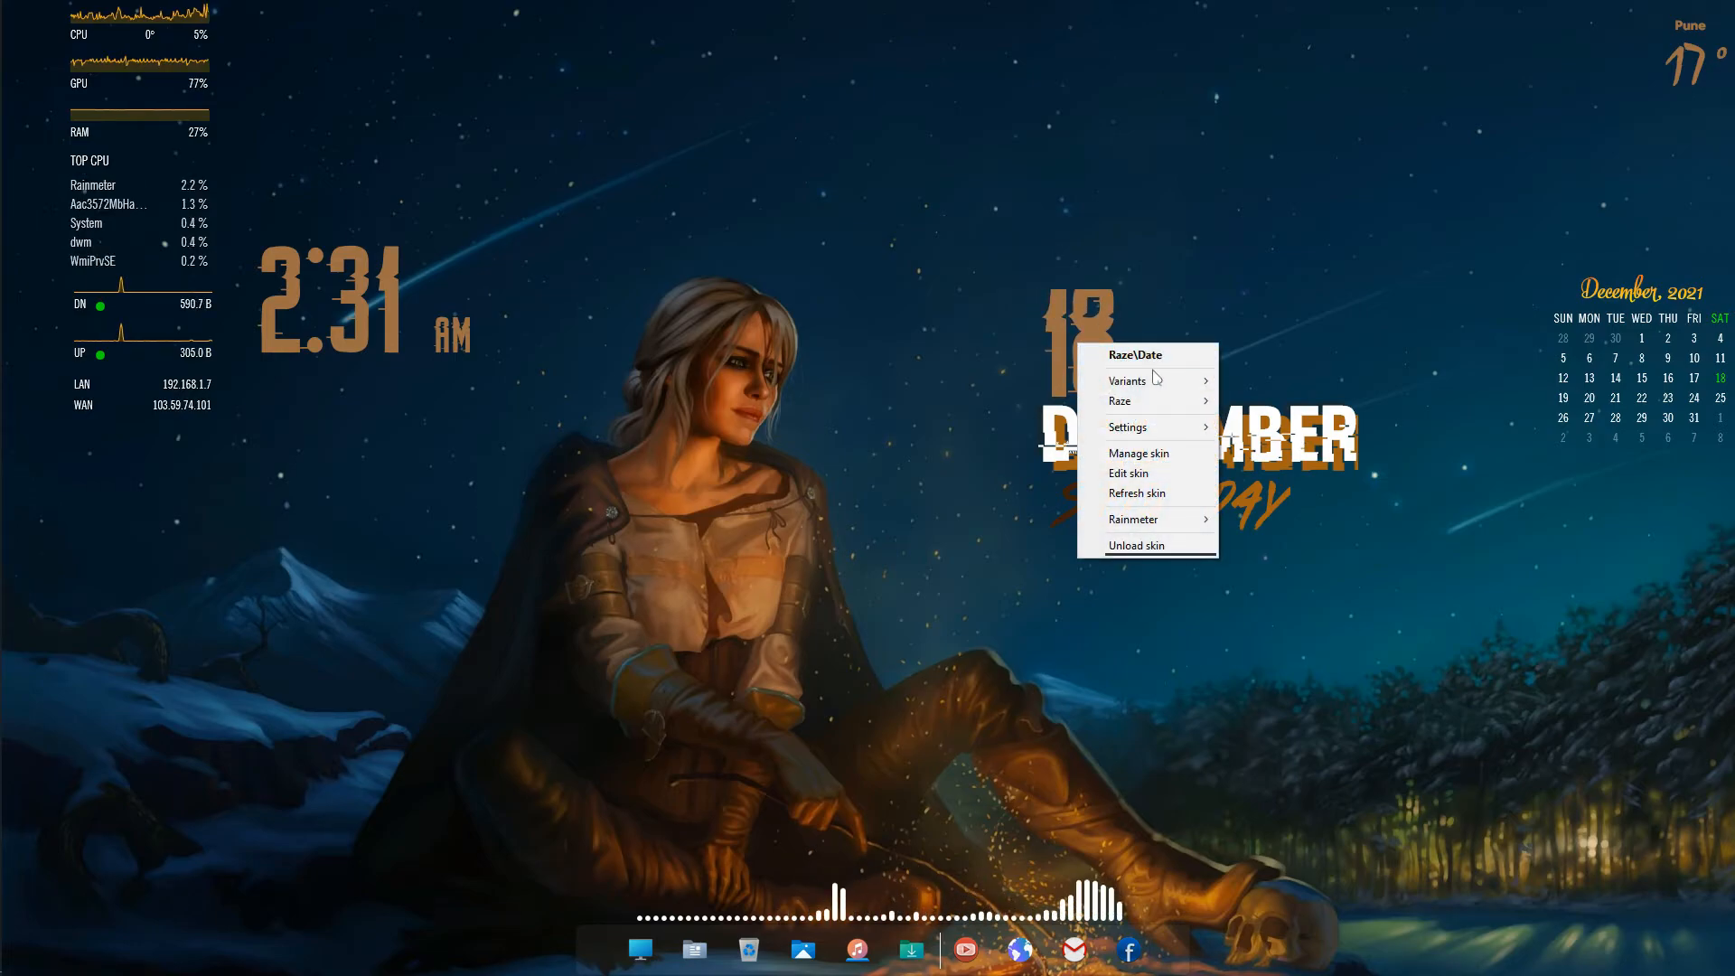
mouse_move(1175, 428)
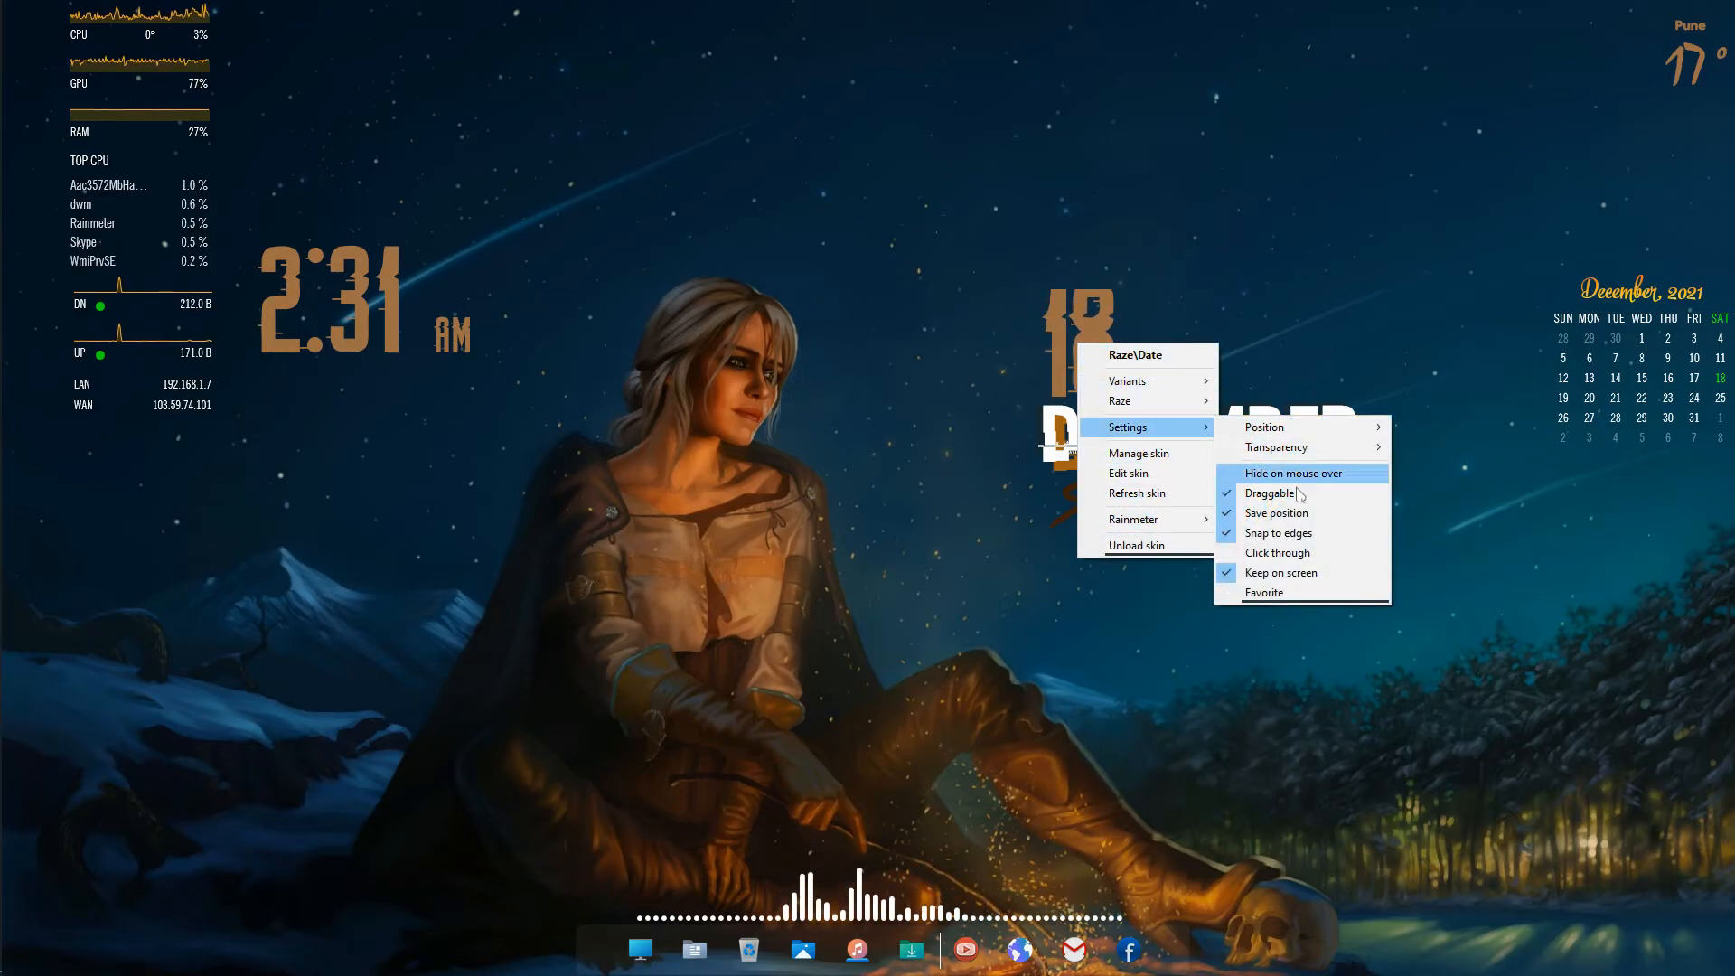
left_click(1291, 540)
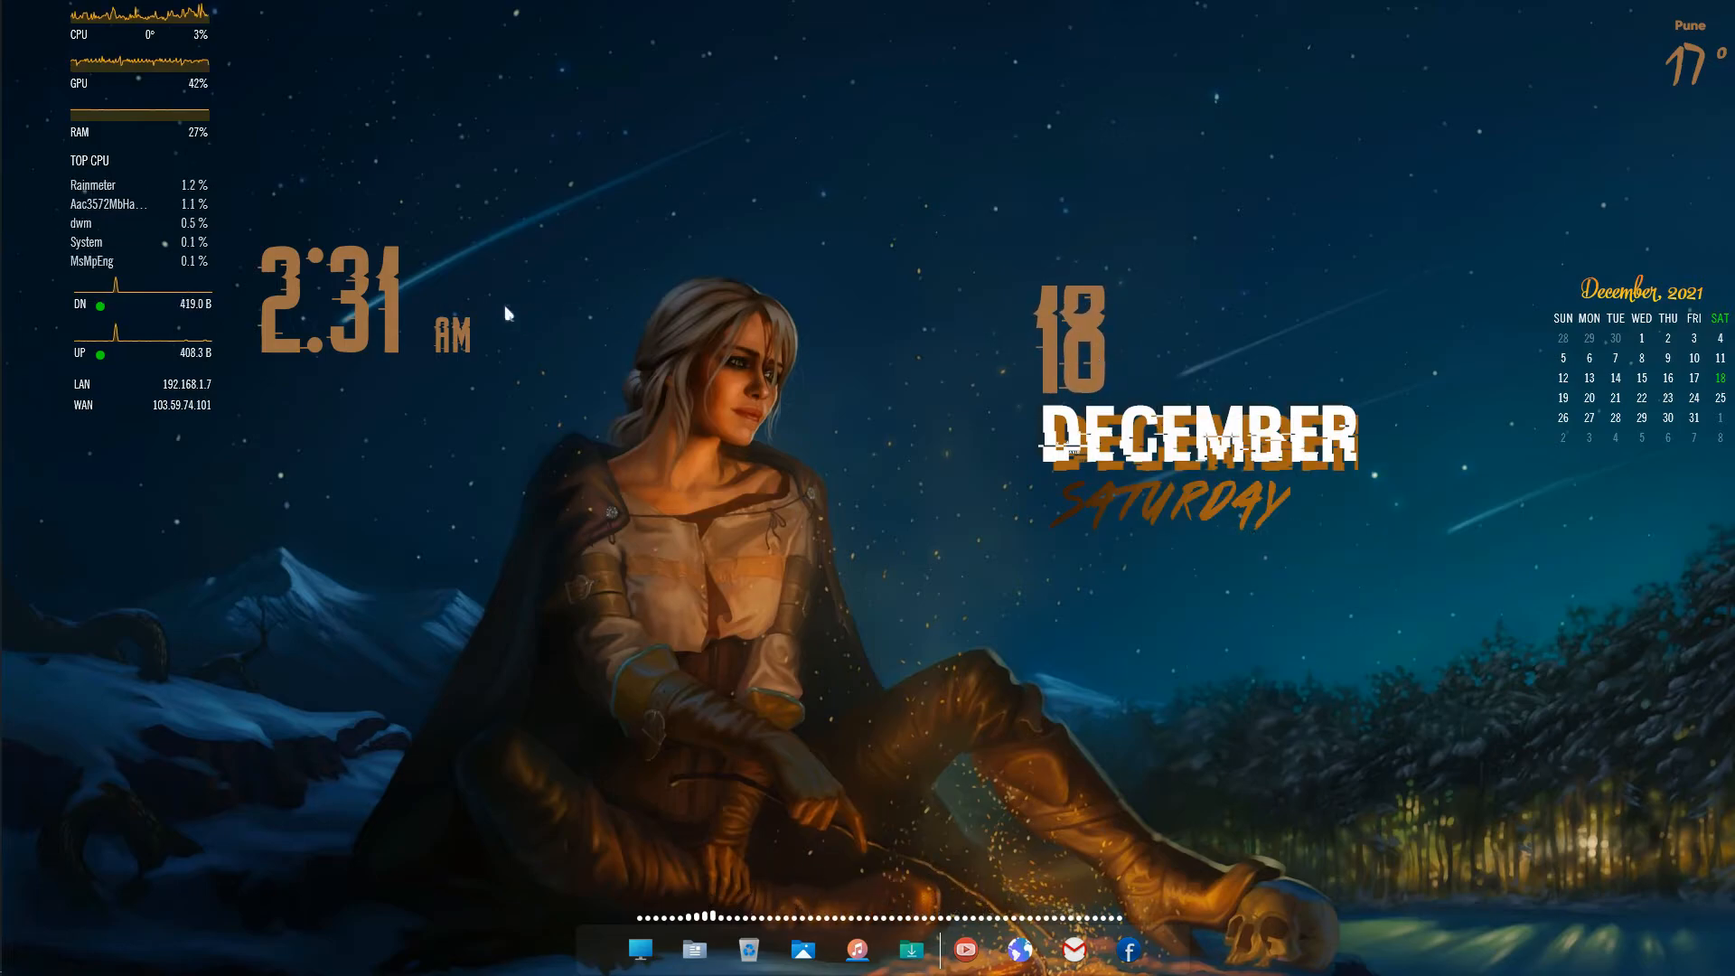
Step: Move the time clear of the date group, below the calendar, and disable Snap to edges for the Day skin
left_click_drag(401, 330, 1124, 746)
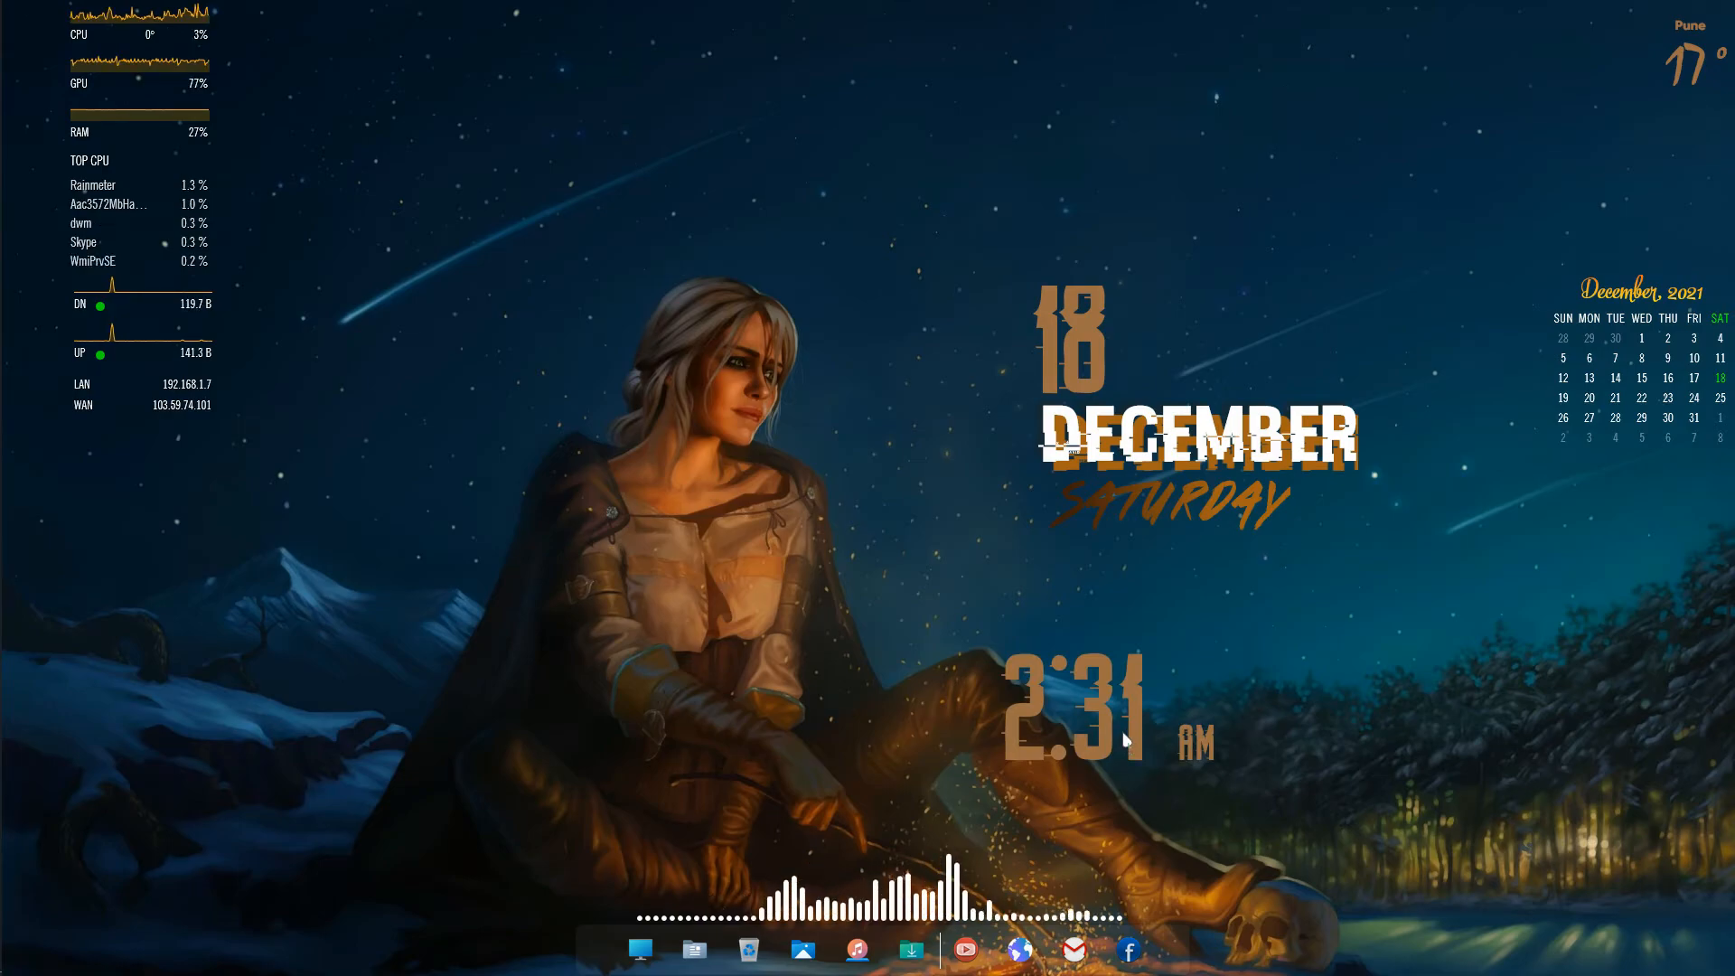
left_click_drag(1118, 755, 1601, 647)
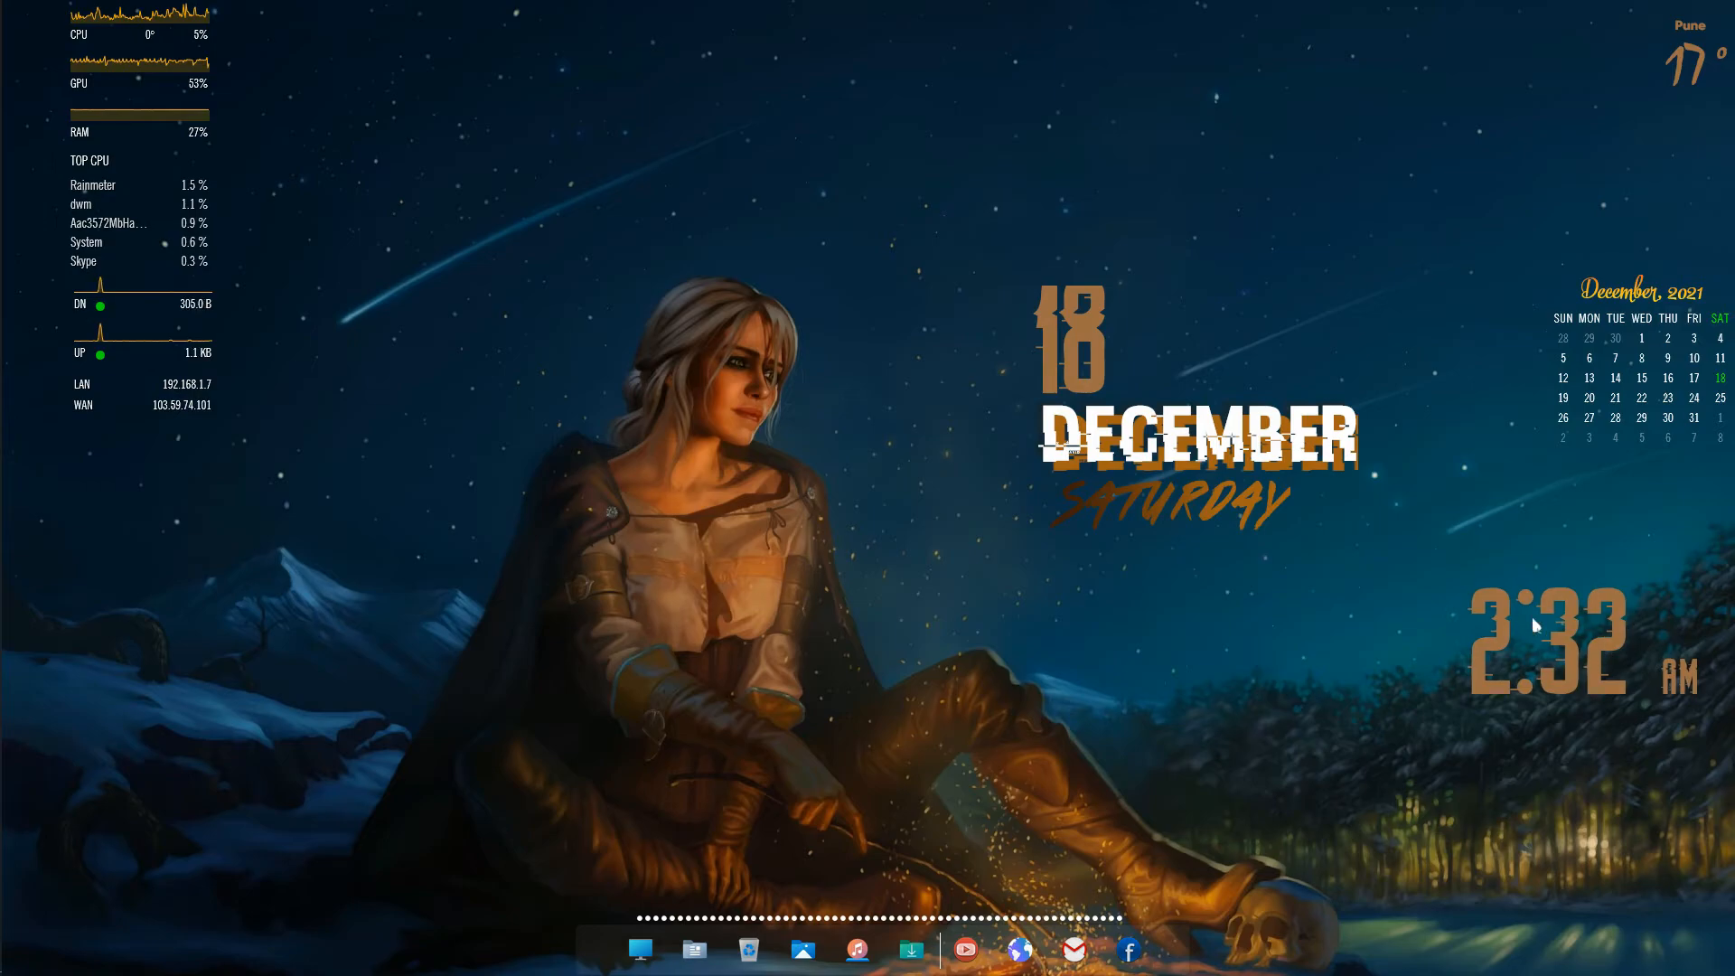
right_click(1174, 508)
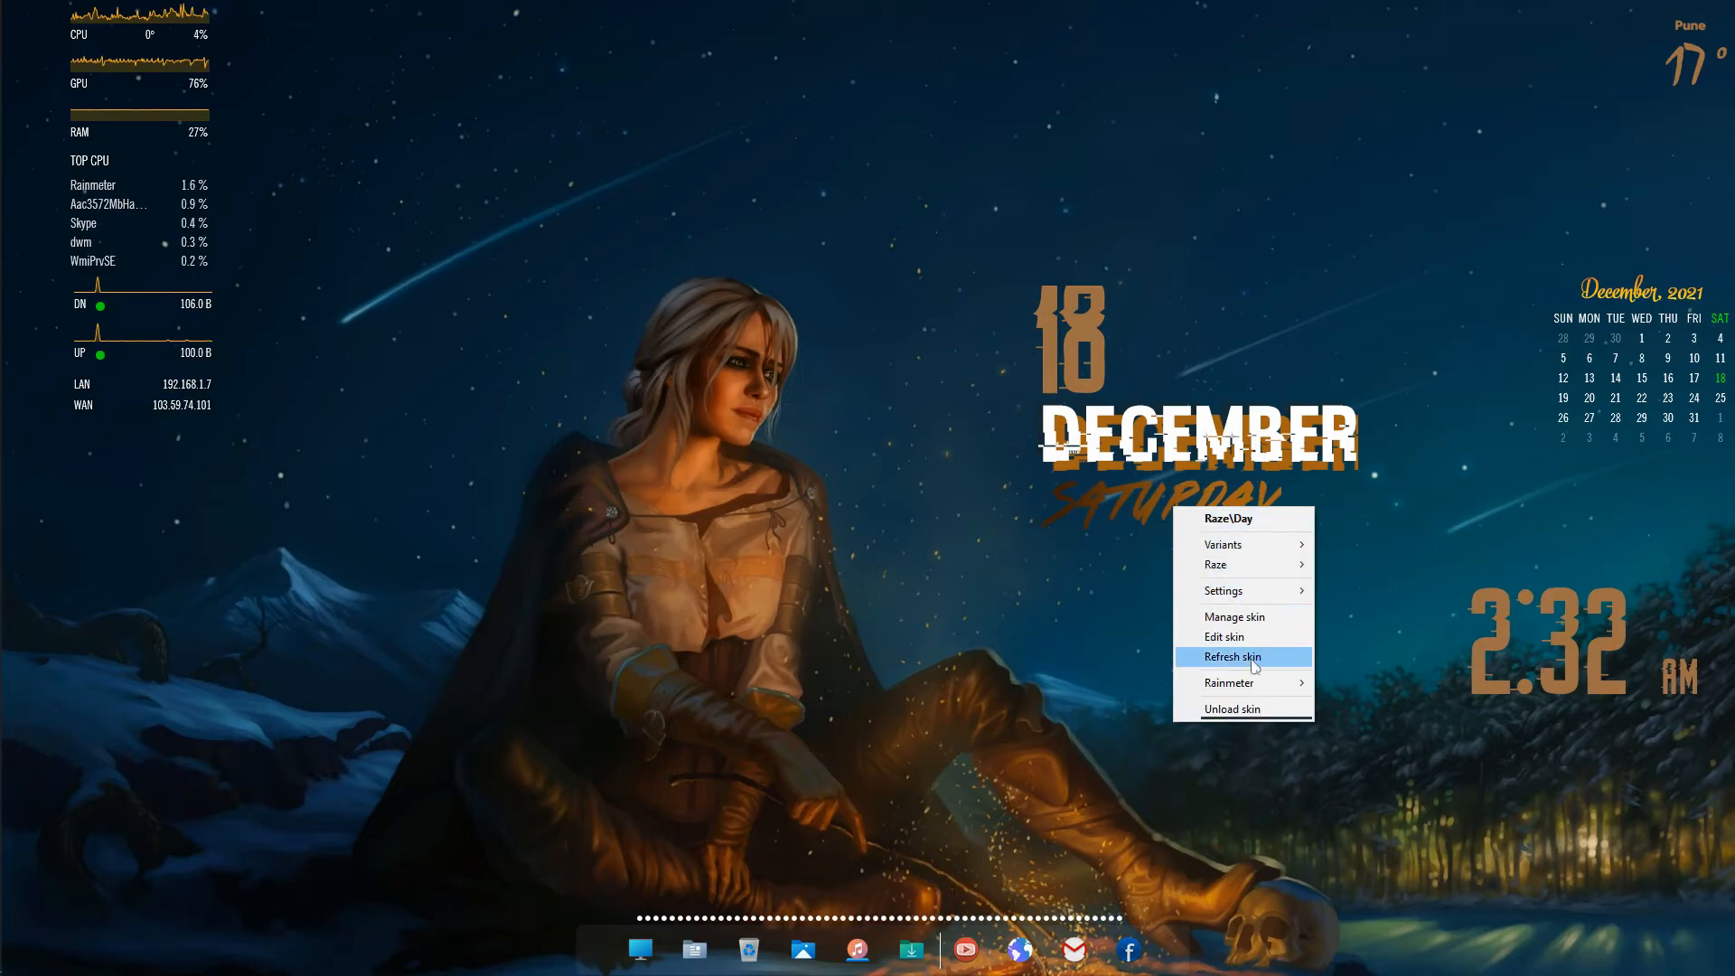
mouse_move(1254, 591)
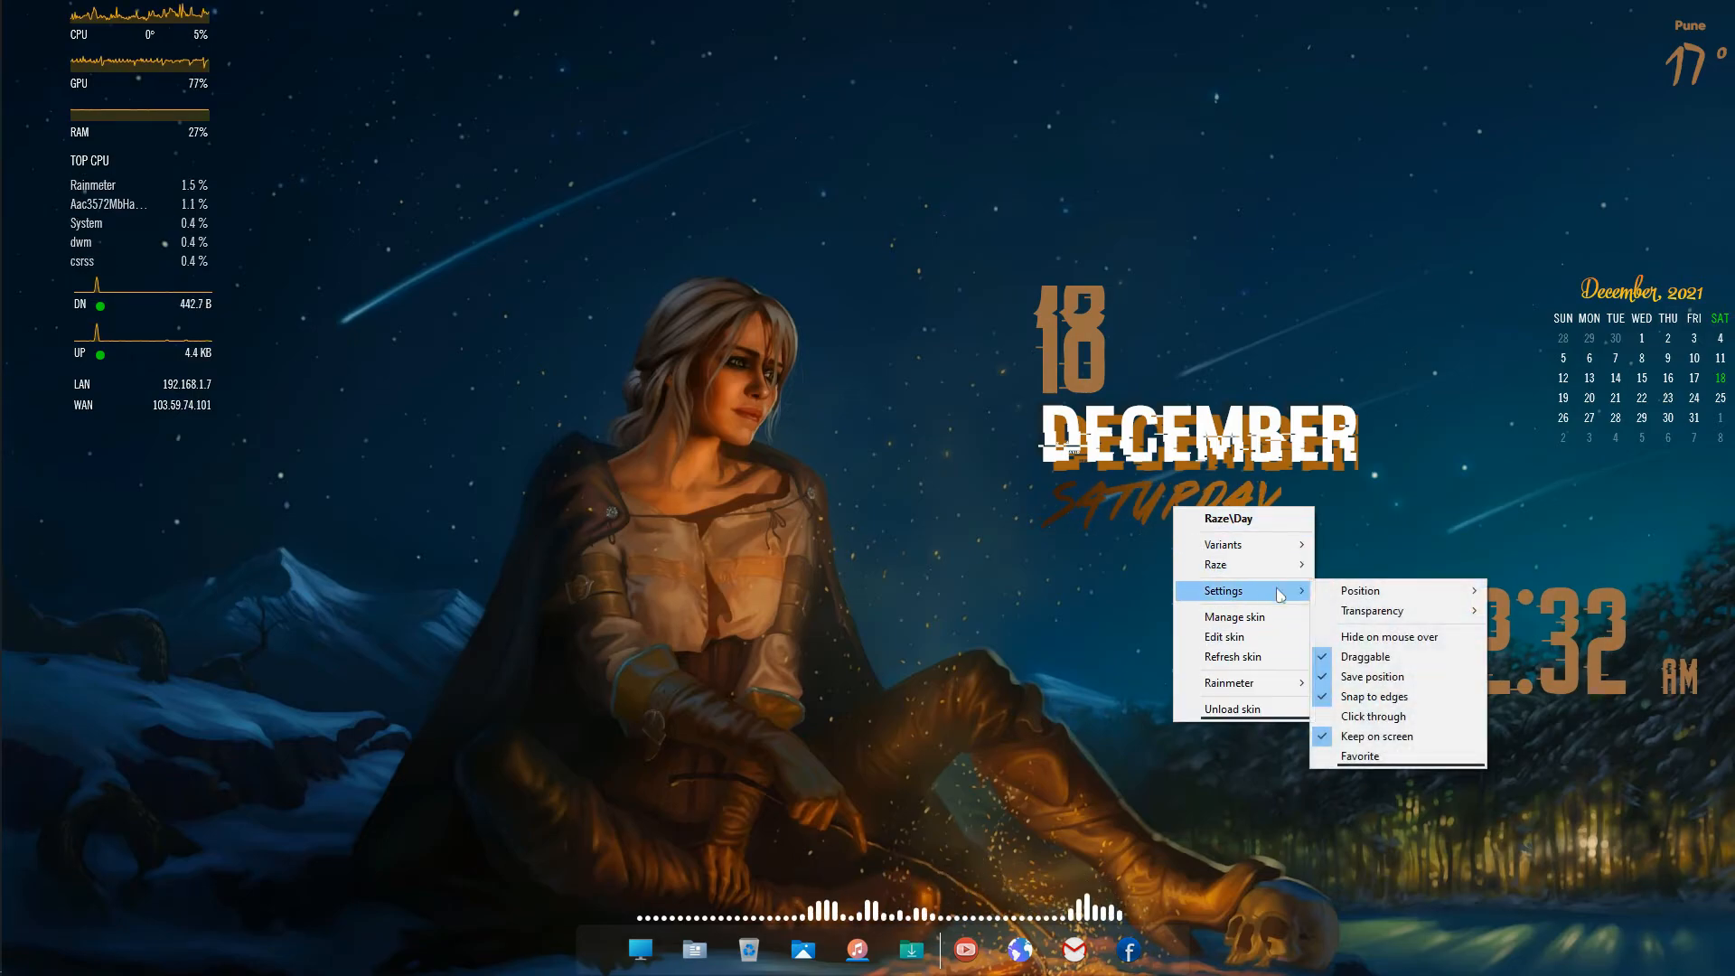
left_click(1378, 693)
Step: Place the time just after the weekday name, below the month, and disable Snap to edges for the Time skin
left_click_drag(1559, 651, 1389, 543)
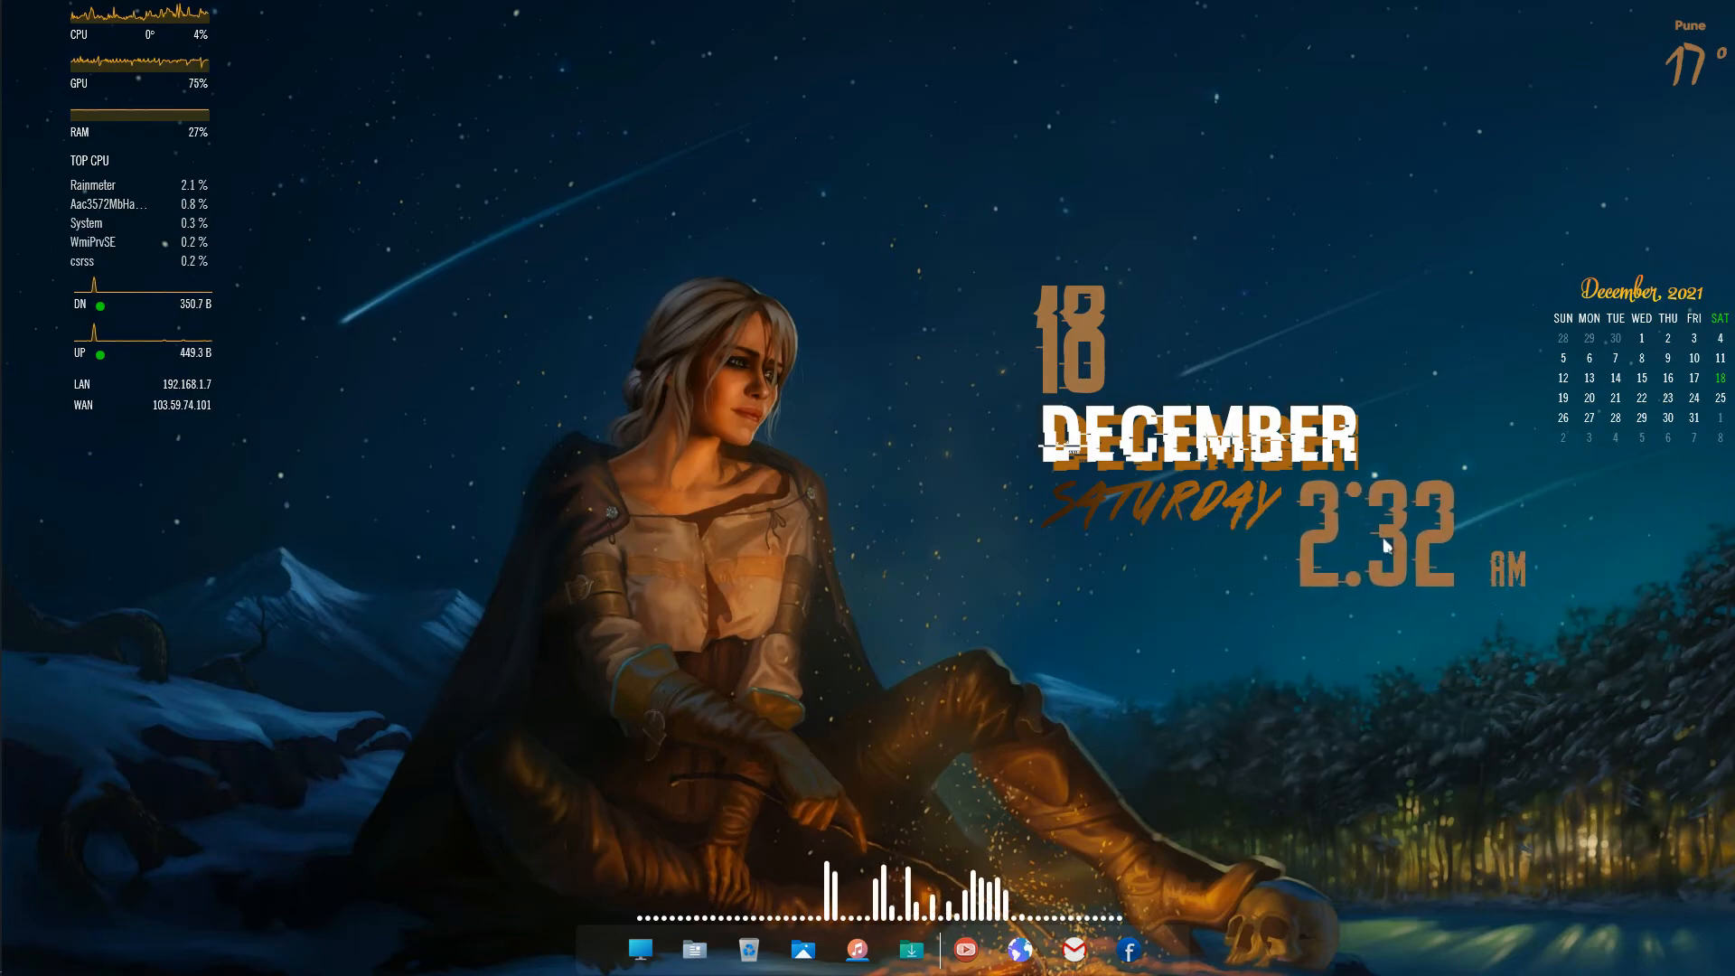
right_click(1389, 543)
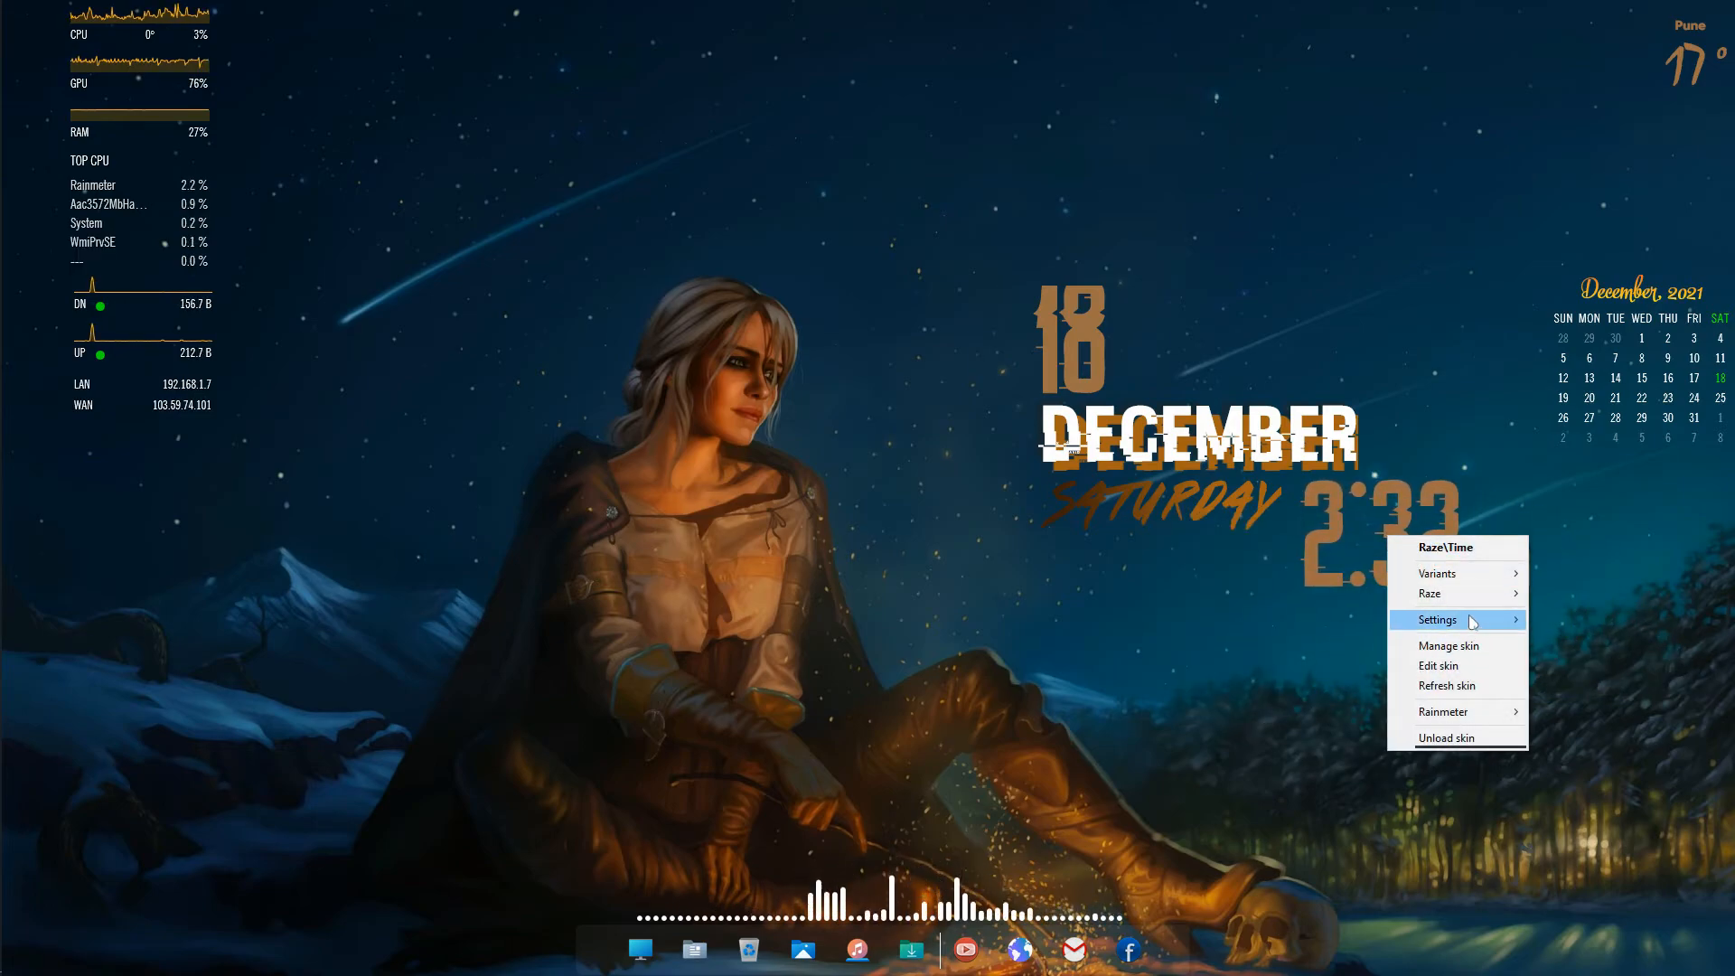
mouse_move(1446, 620)
left_click(1605, 726)
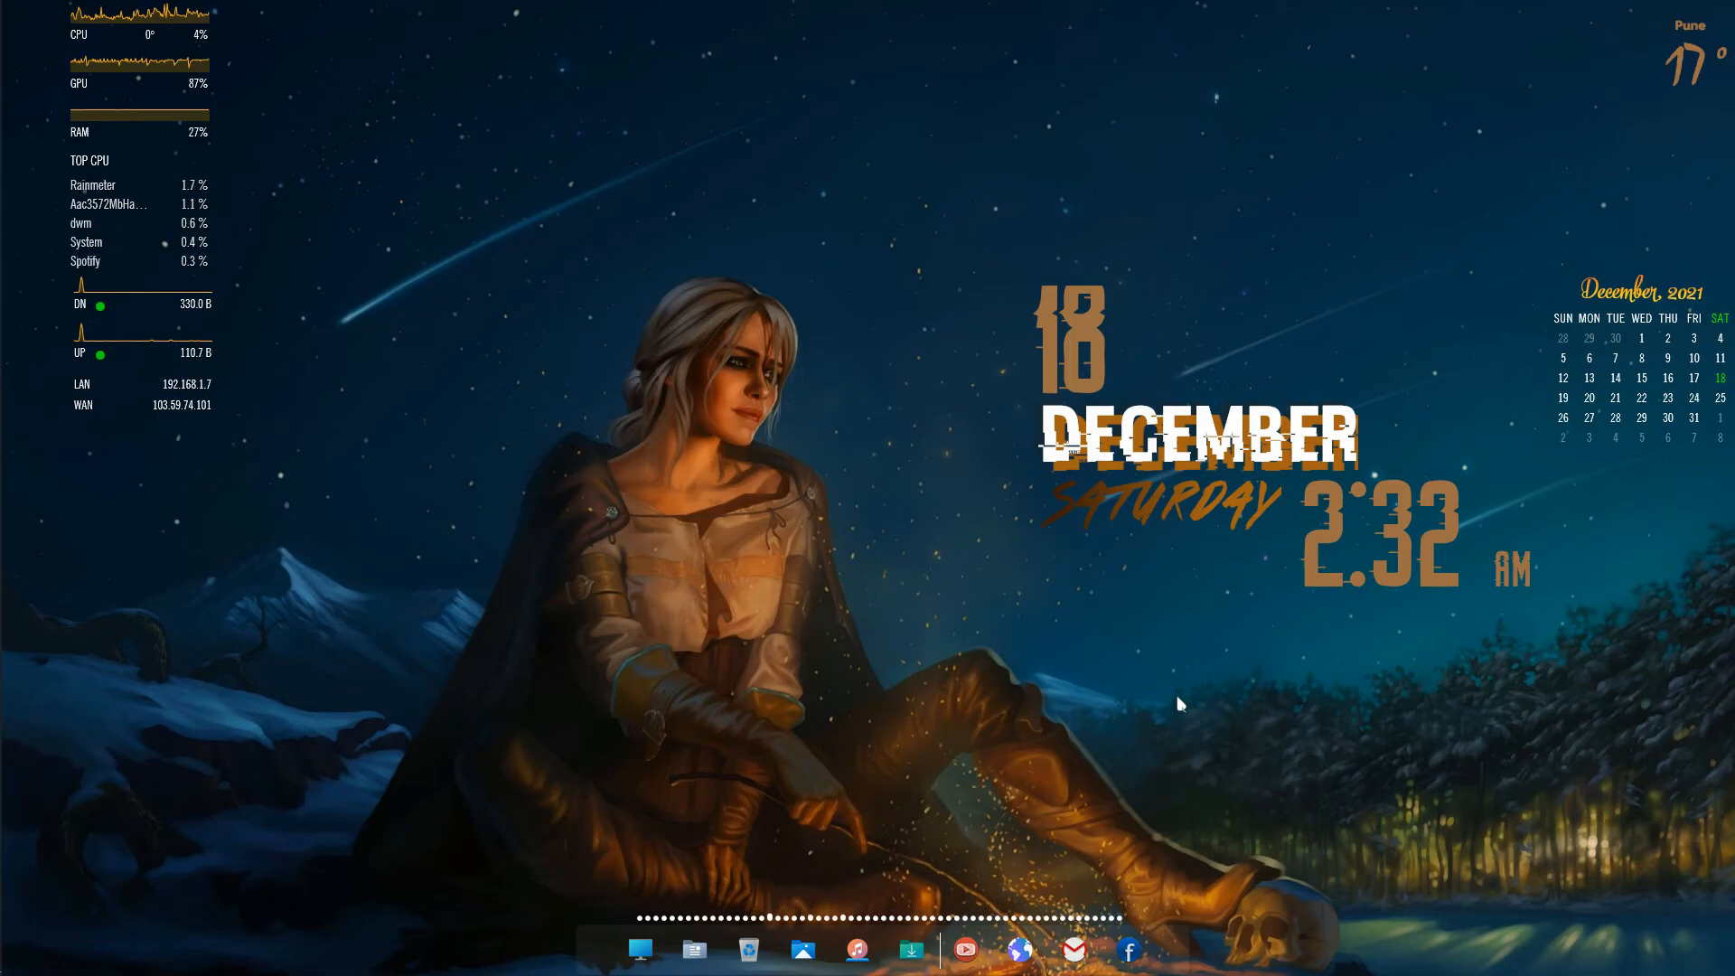
right_click(1048, 604)
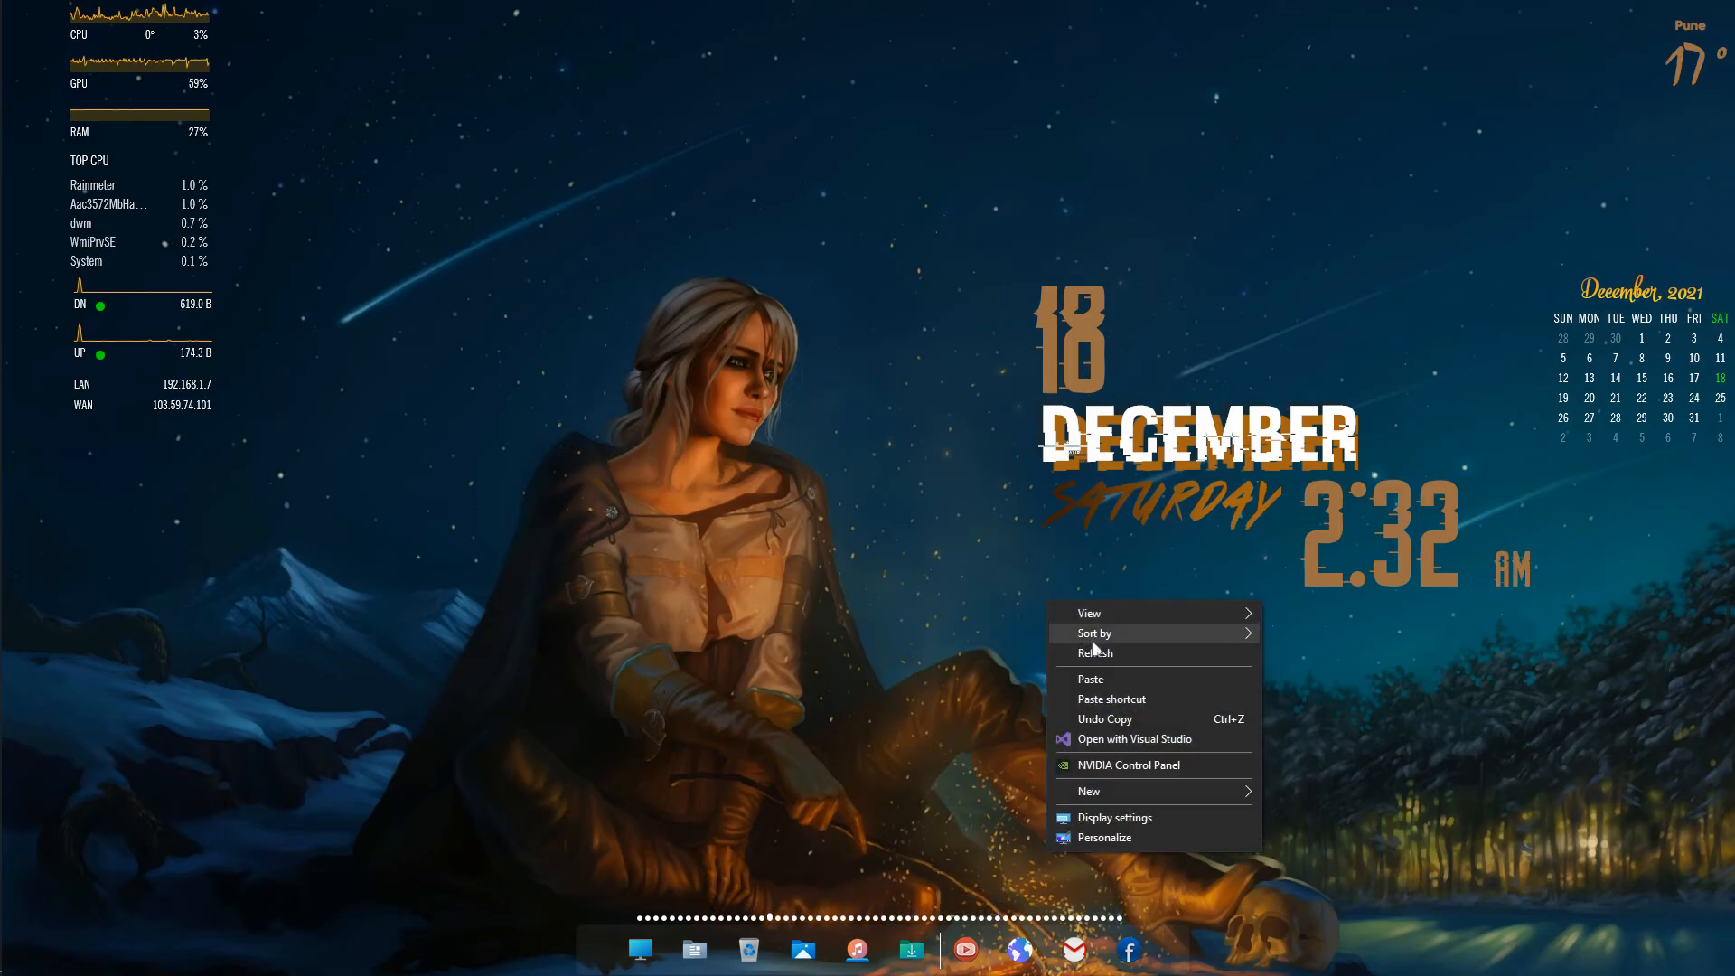
left_click(1096, 658)
right_click(765, 432)
left_click(826, 491)
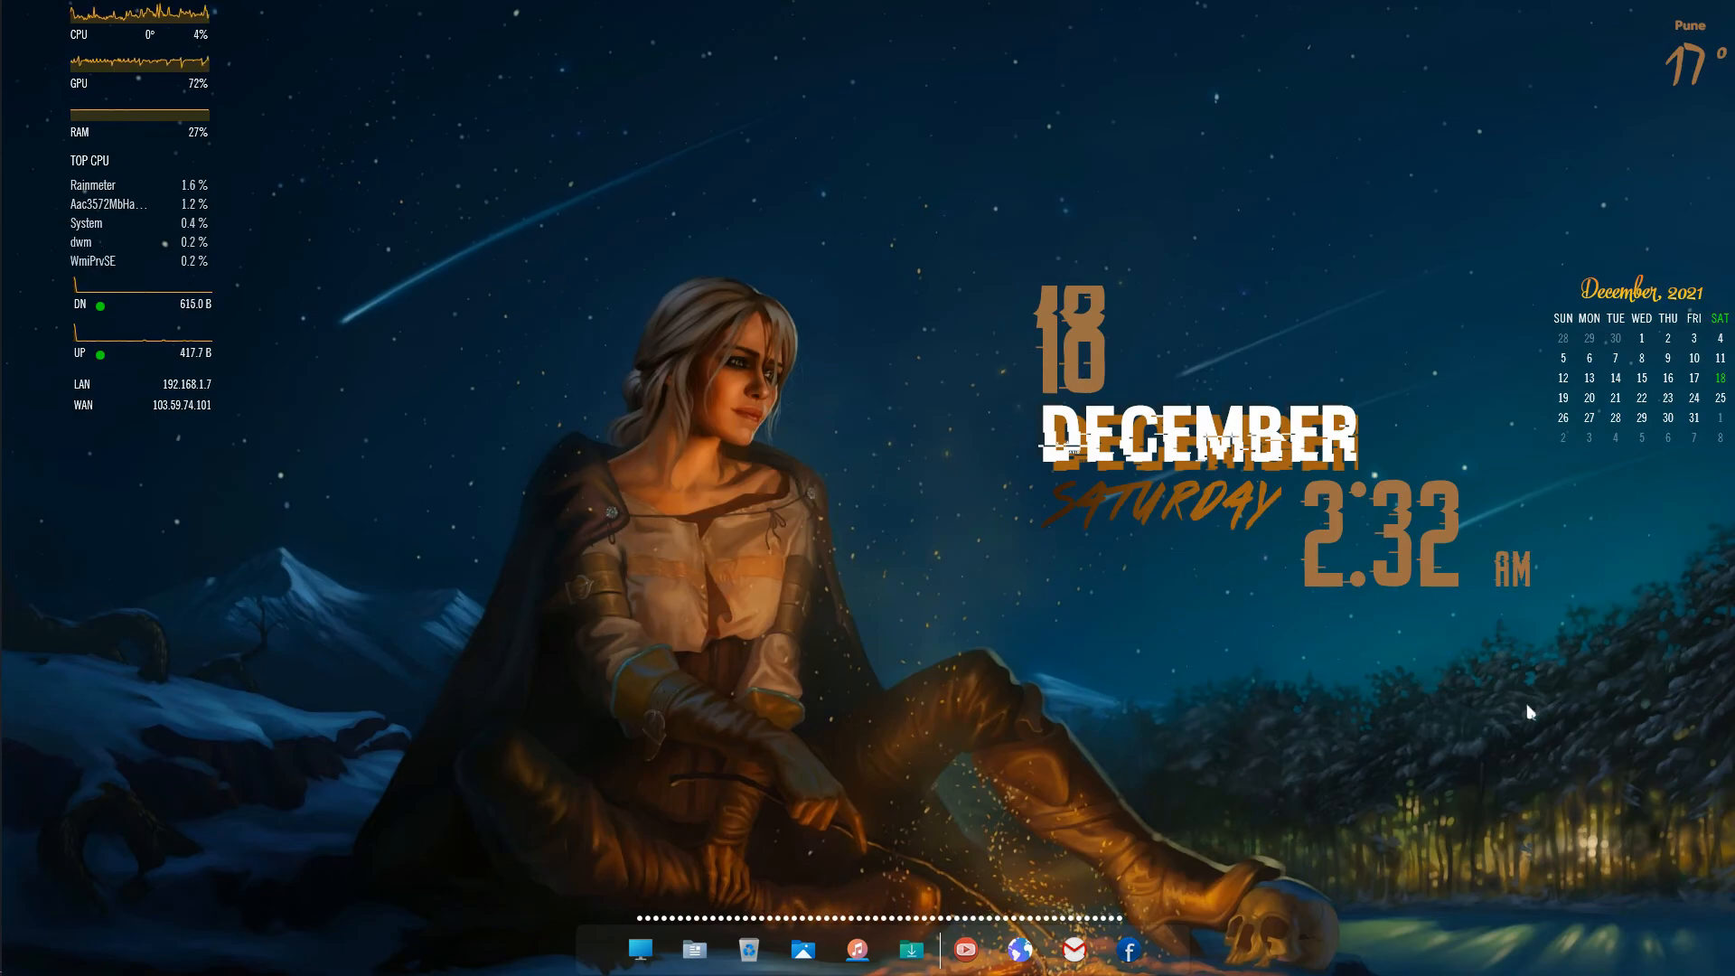
right_click(1548, 732)
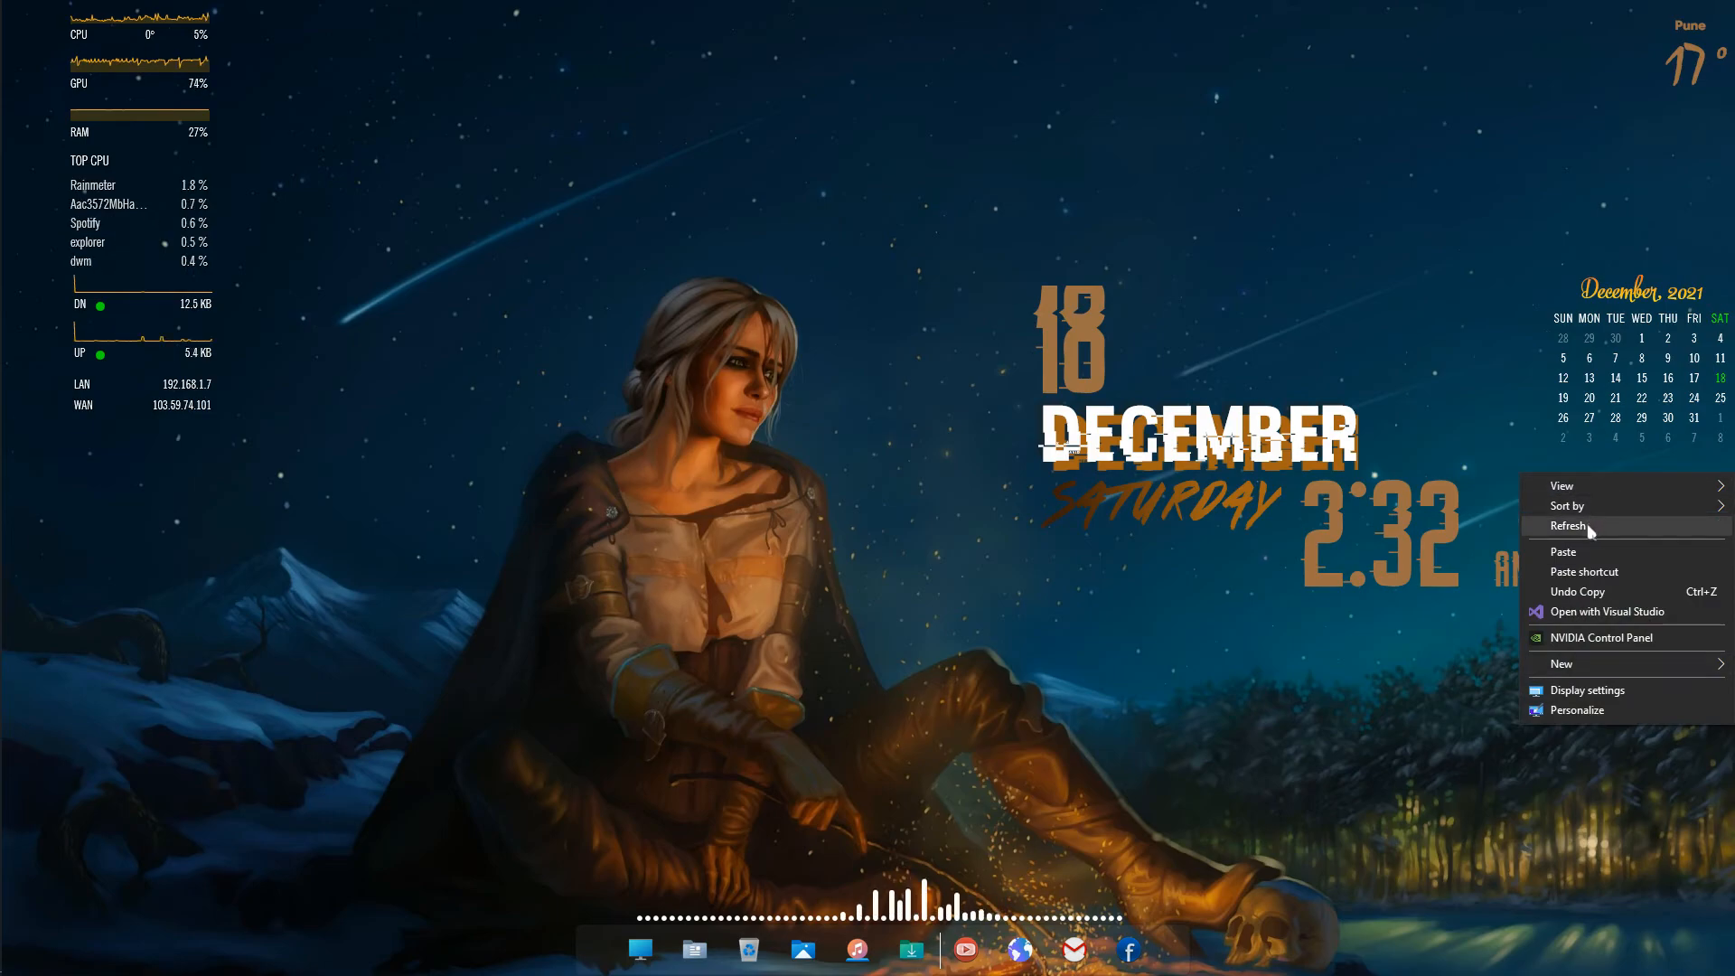
left_click(1551, 526)
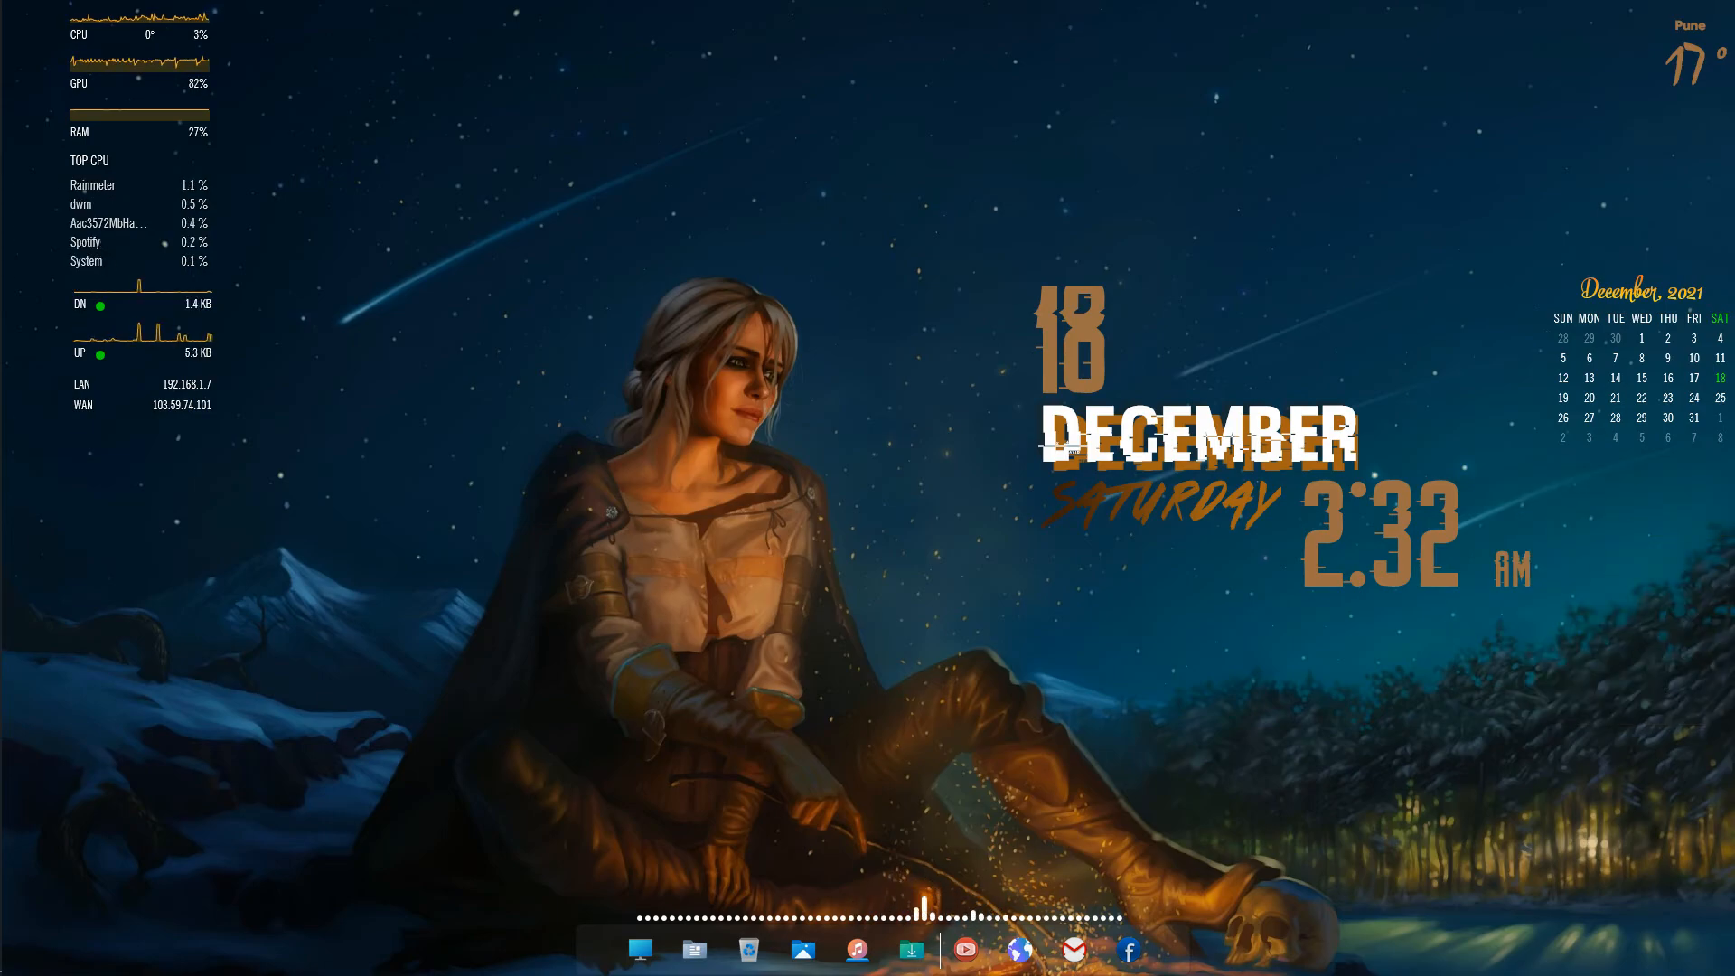
Step: Set the position of the Raze Day skin to On desktop
right_click(1407, 540)
left_click(1231, 505)
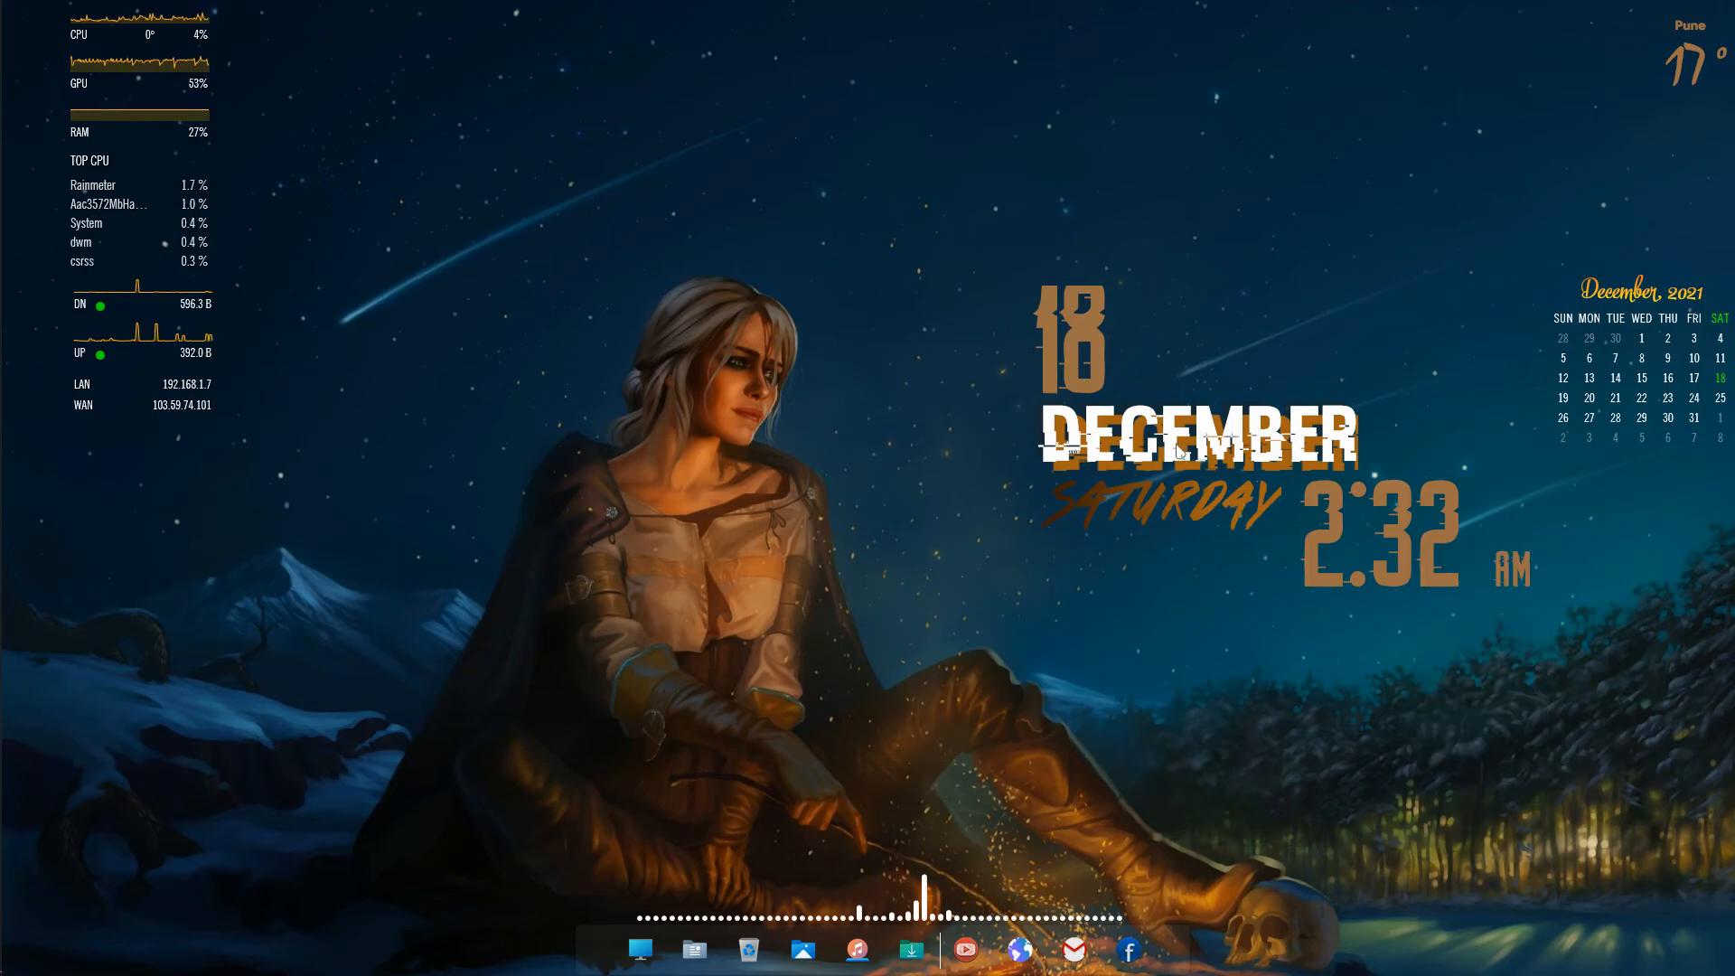
right_click(1175, 443)
mouse_move(1226, 528)
mouse_move(1412, 528)
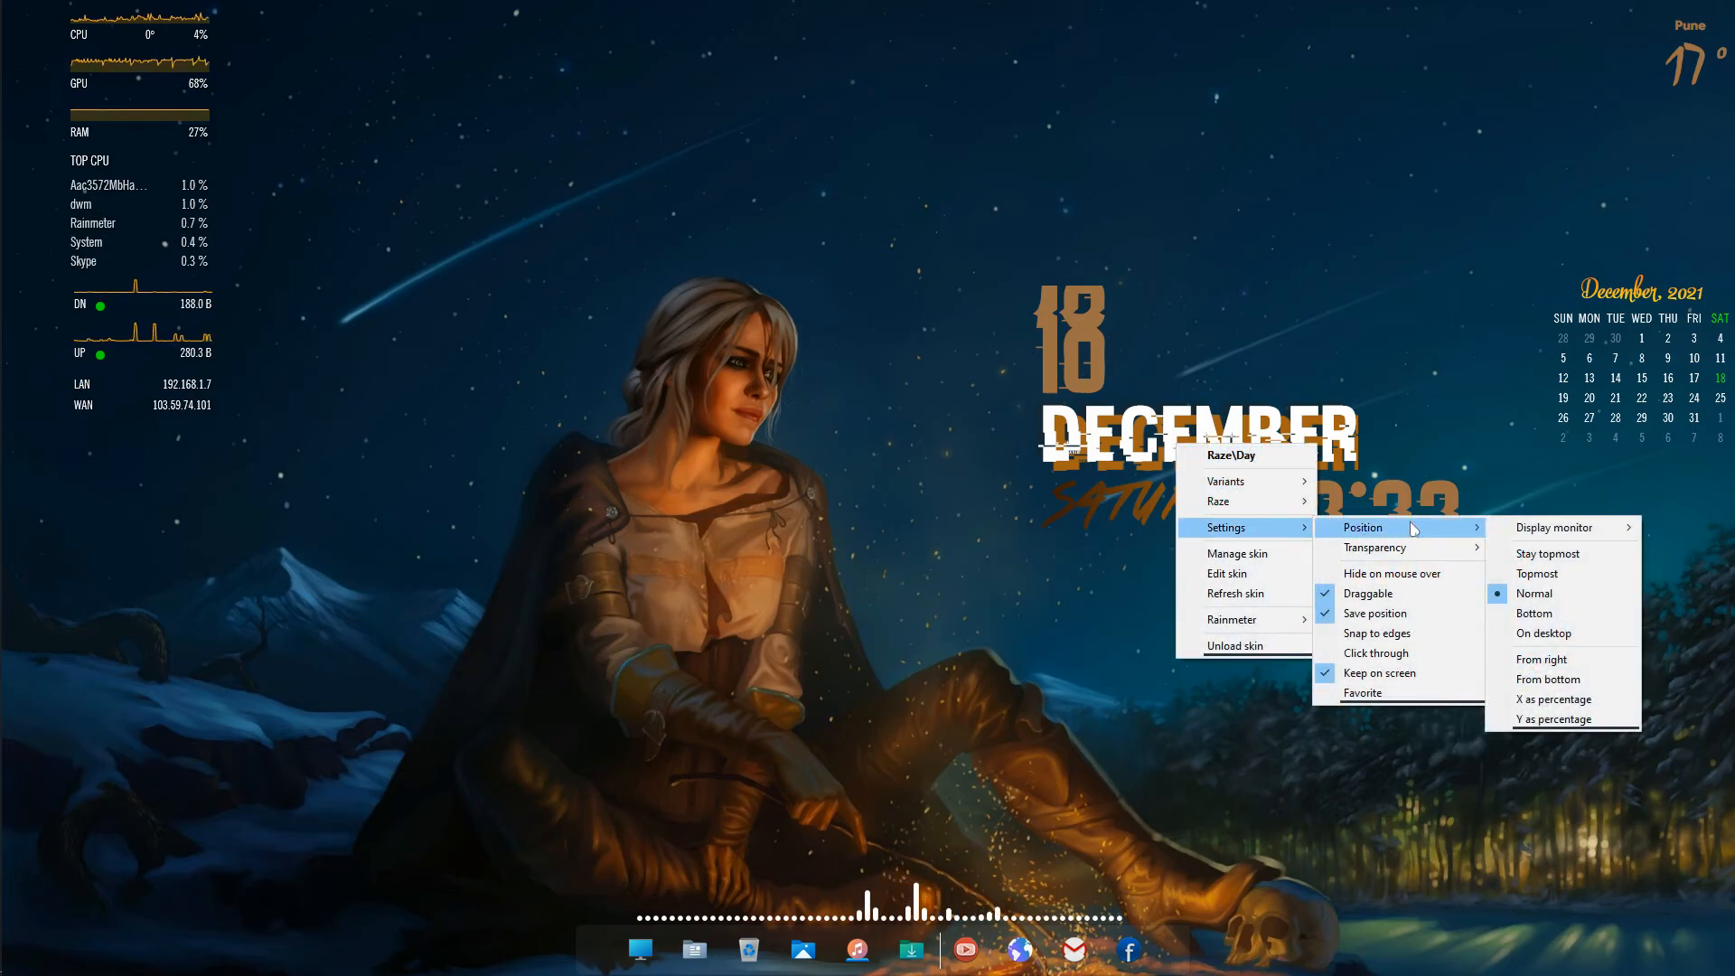
left_click(1545, 632)
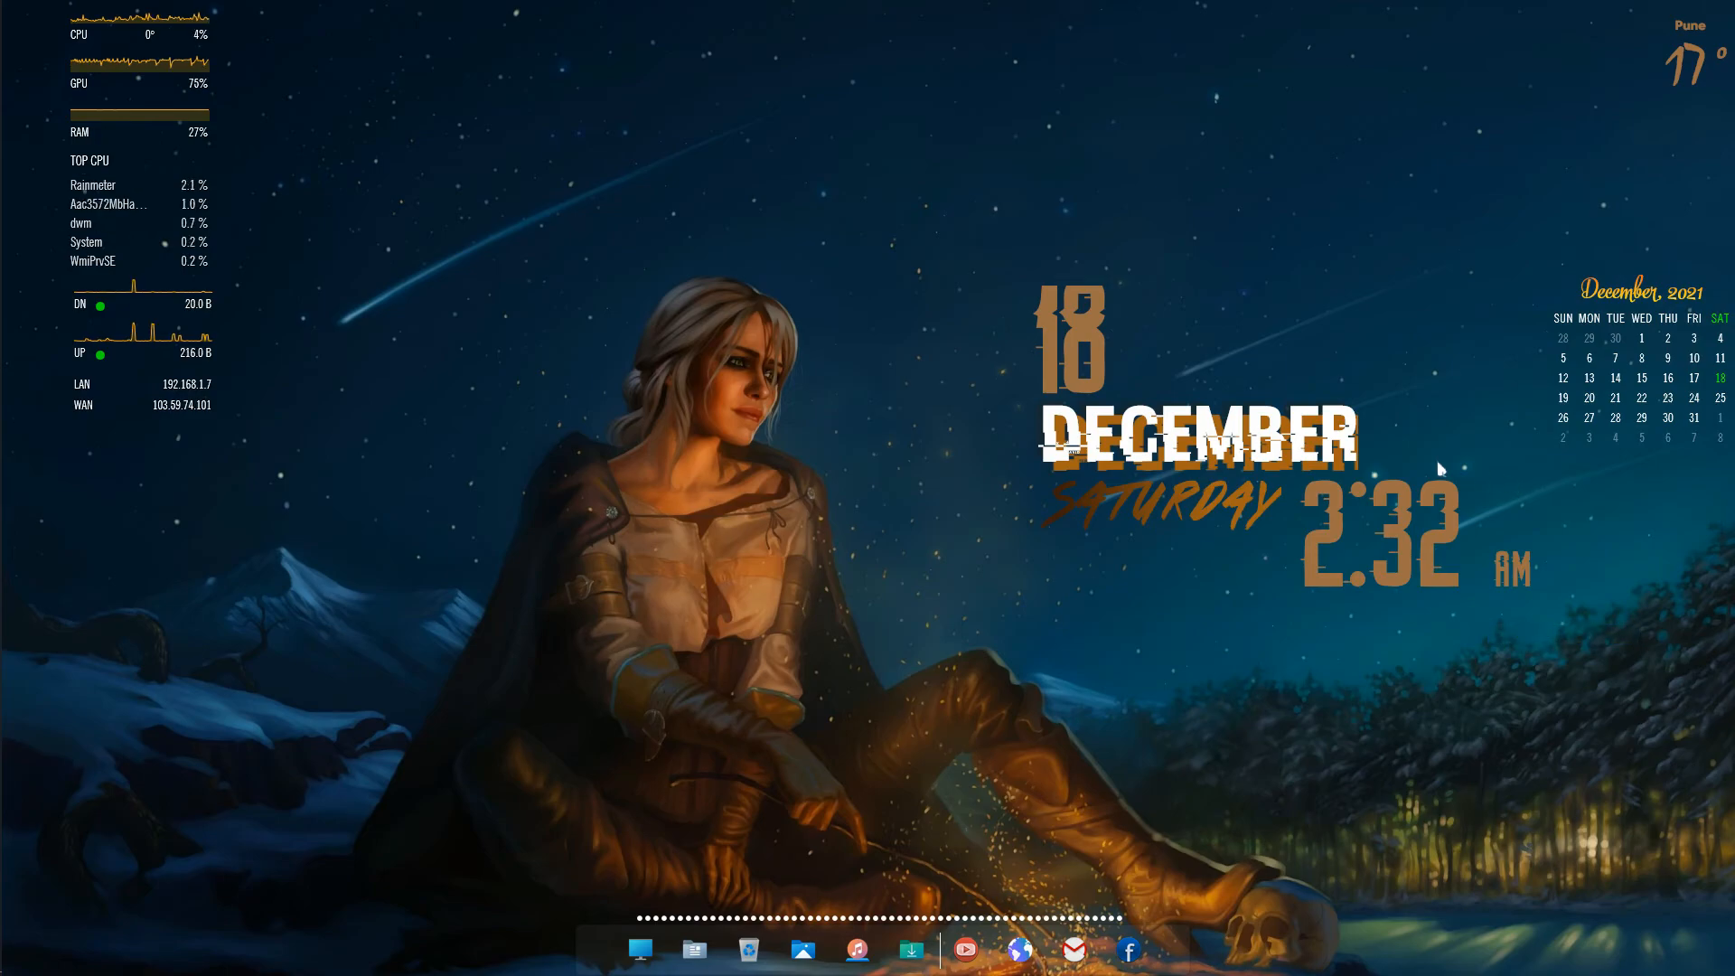
Step: Change the position setting of the Raze Date skin
right_click(1082, 310)
mouse_move(1166, 393)
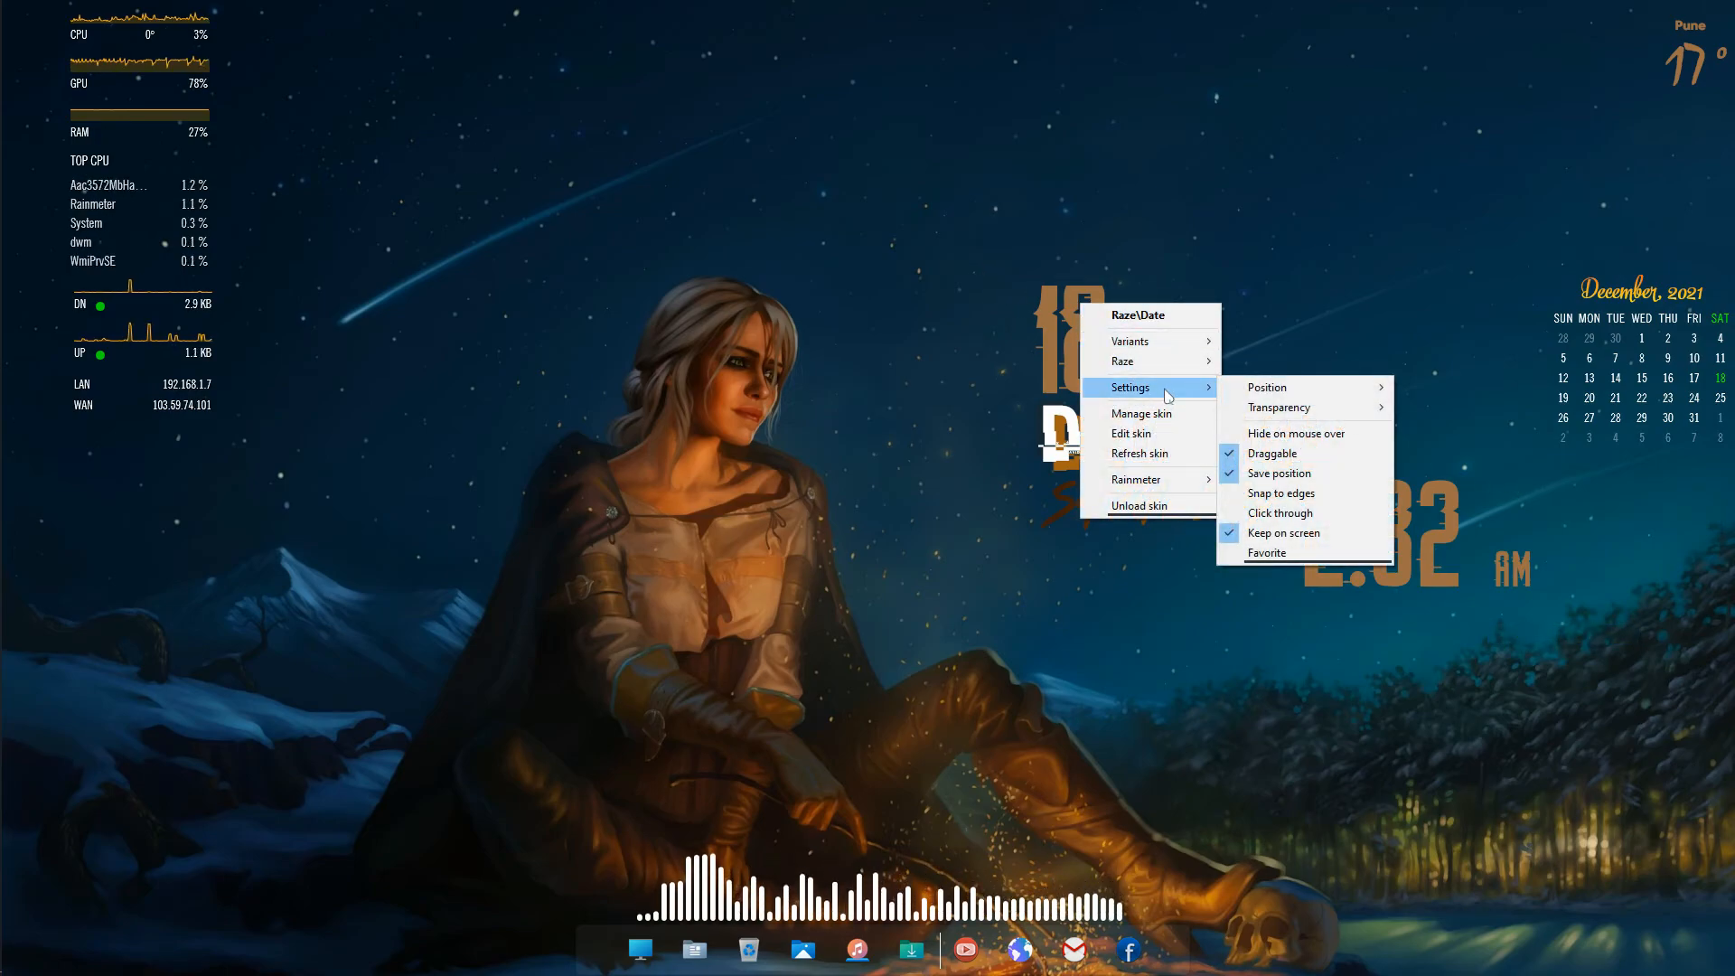
mouse_move(1274, 387)
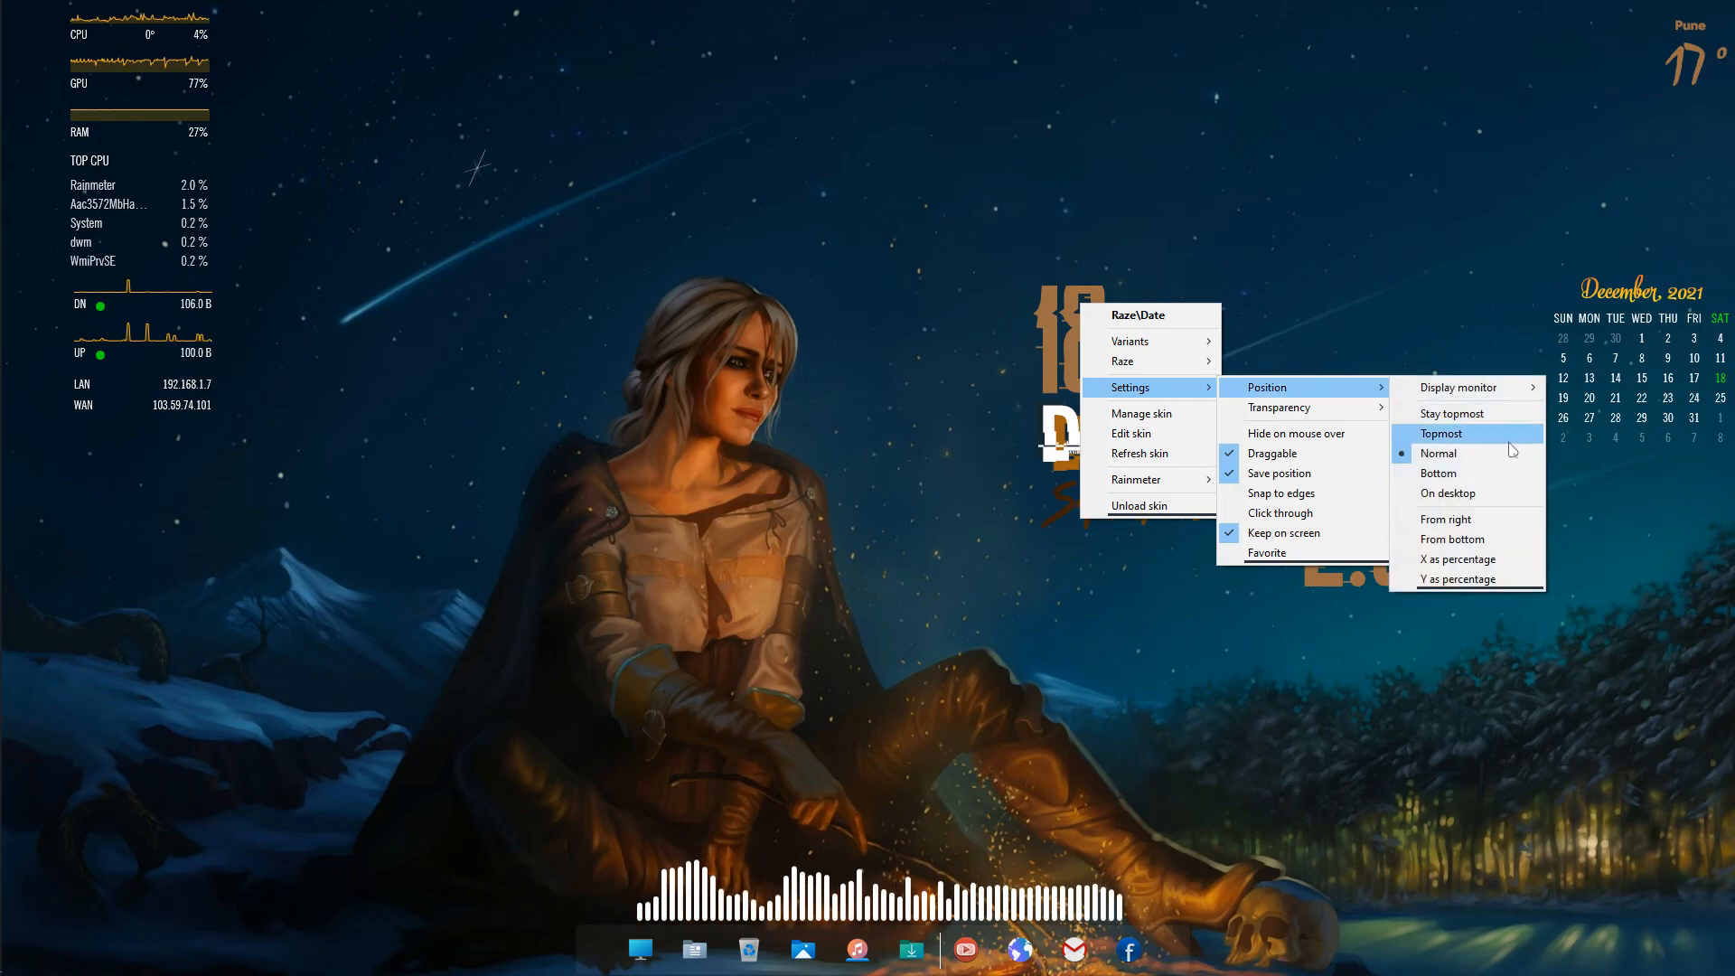
left_click(1502, 517)
right_click(1605, 382)
left_click(836, 928)
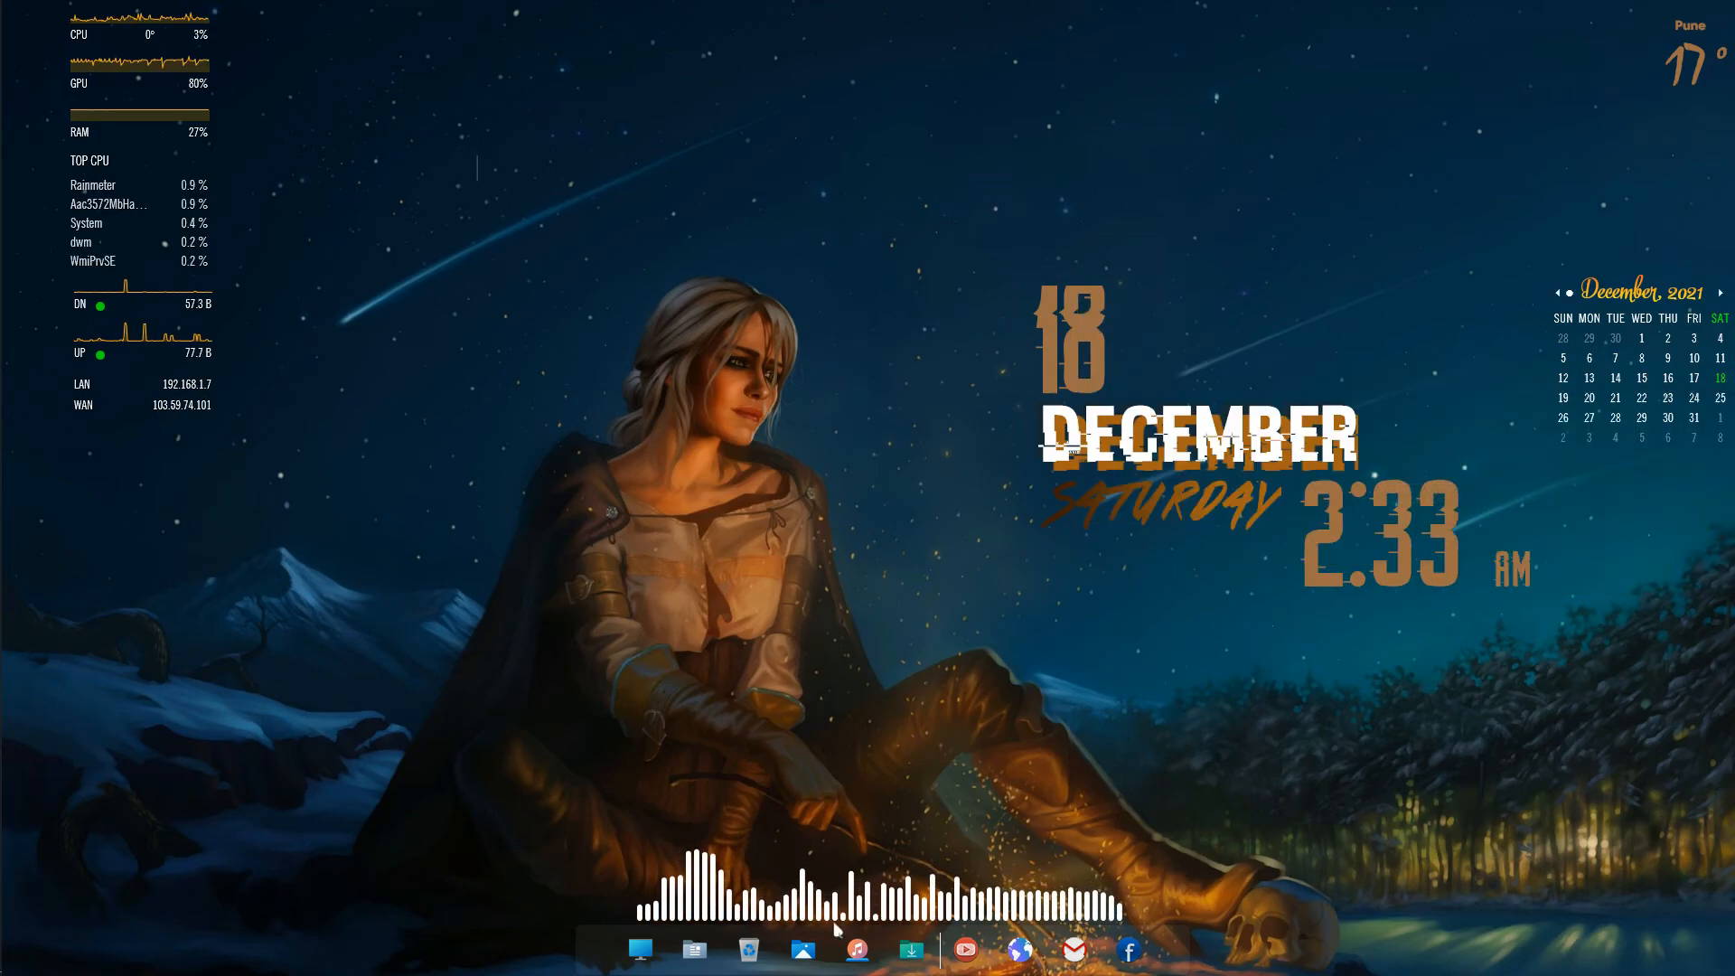
Step: Set the position of the Redzzo Visualizer skin to On desktop
right_click(754, 897)
right_click(693, 875)
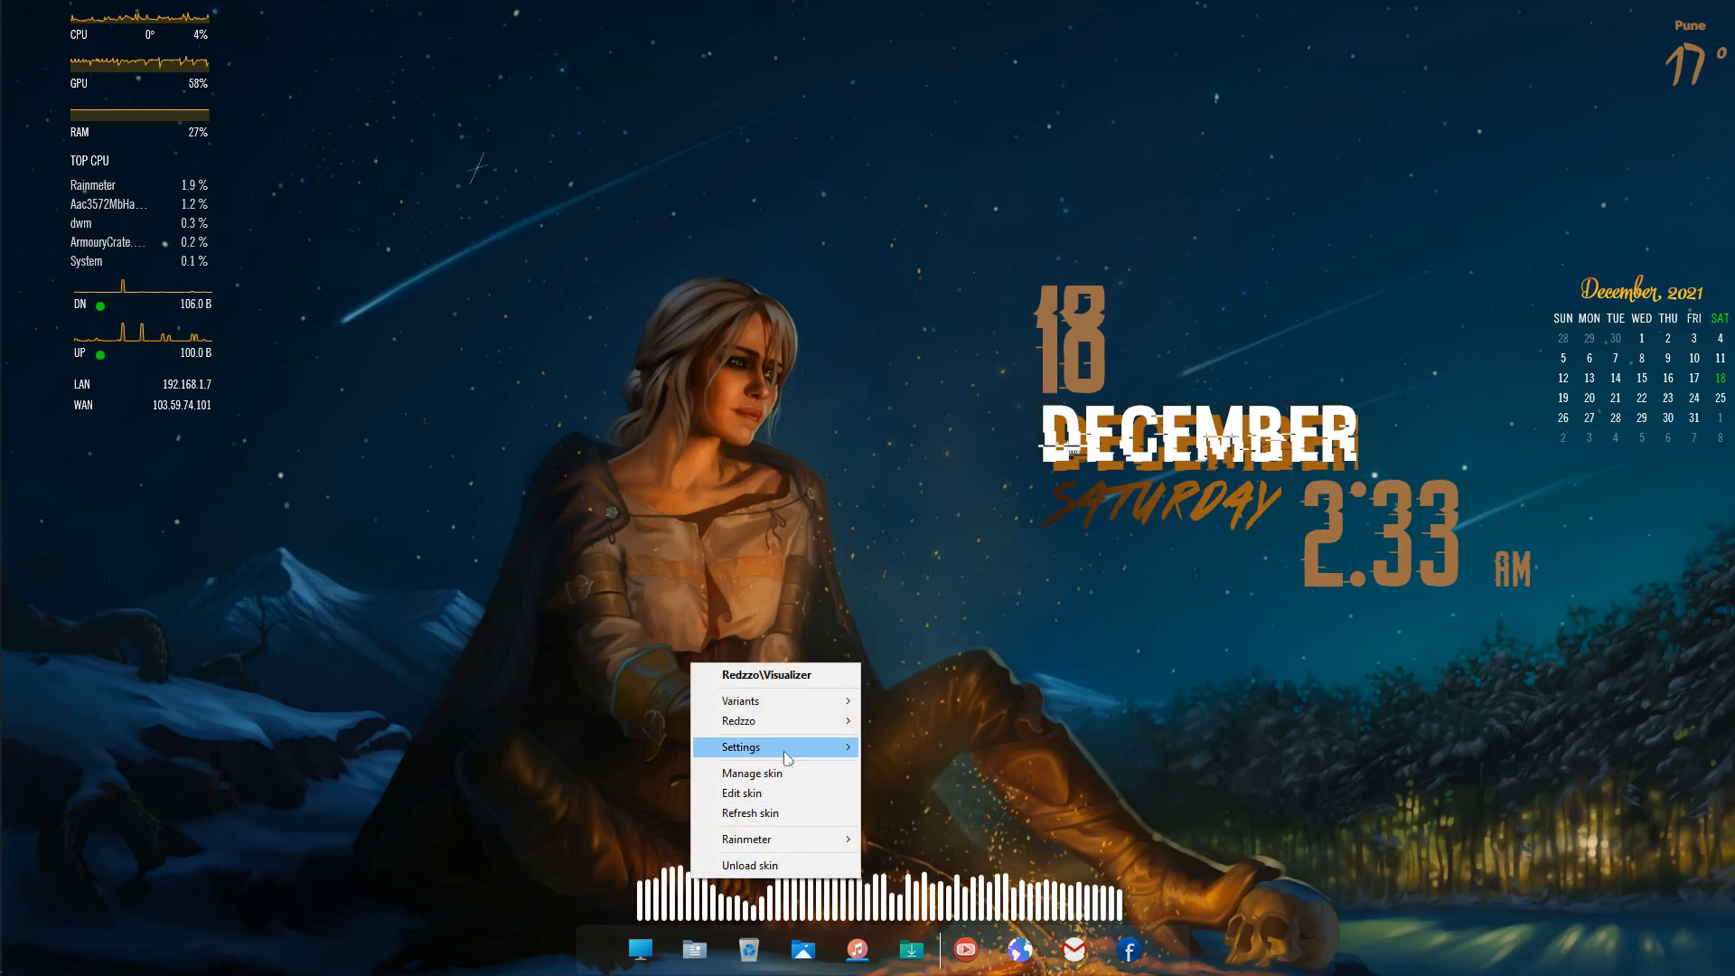
mouse_move(782, 746)
mouse_move(1012, 747)
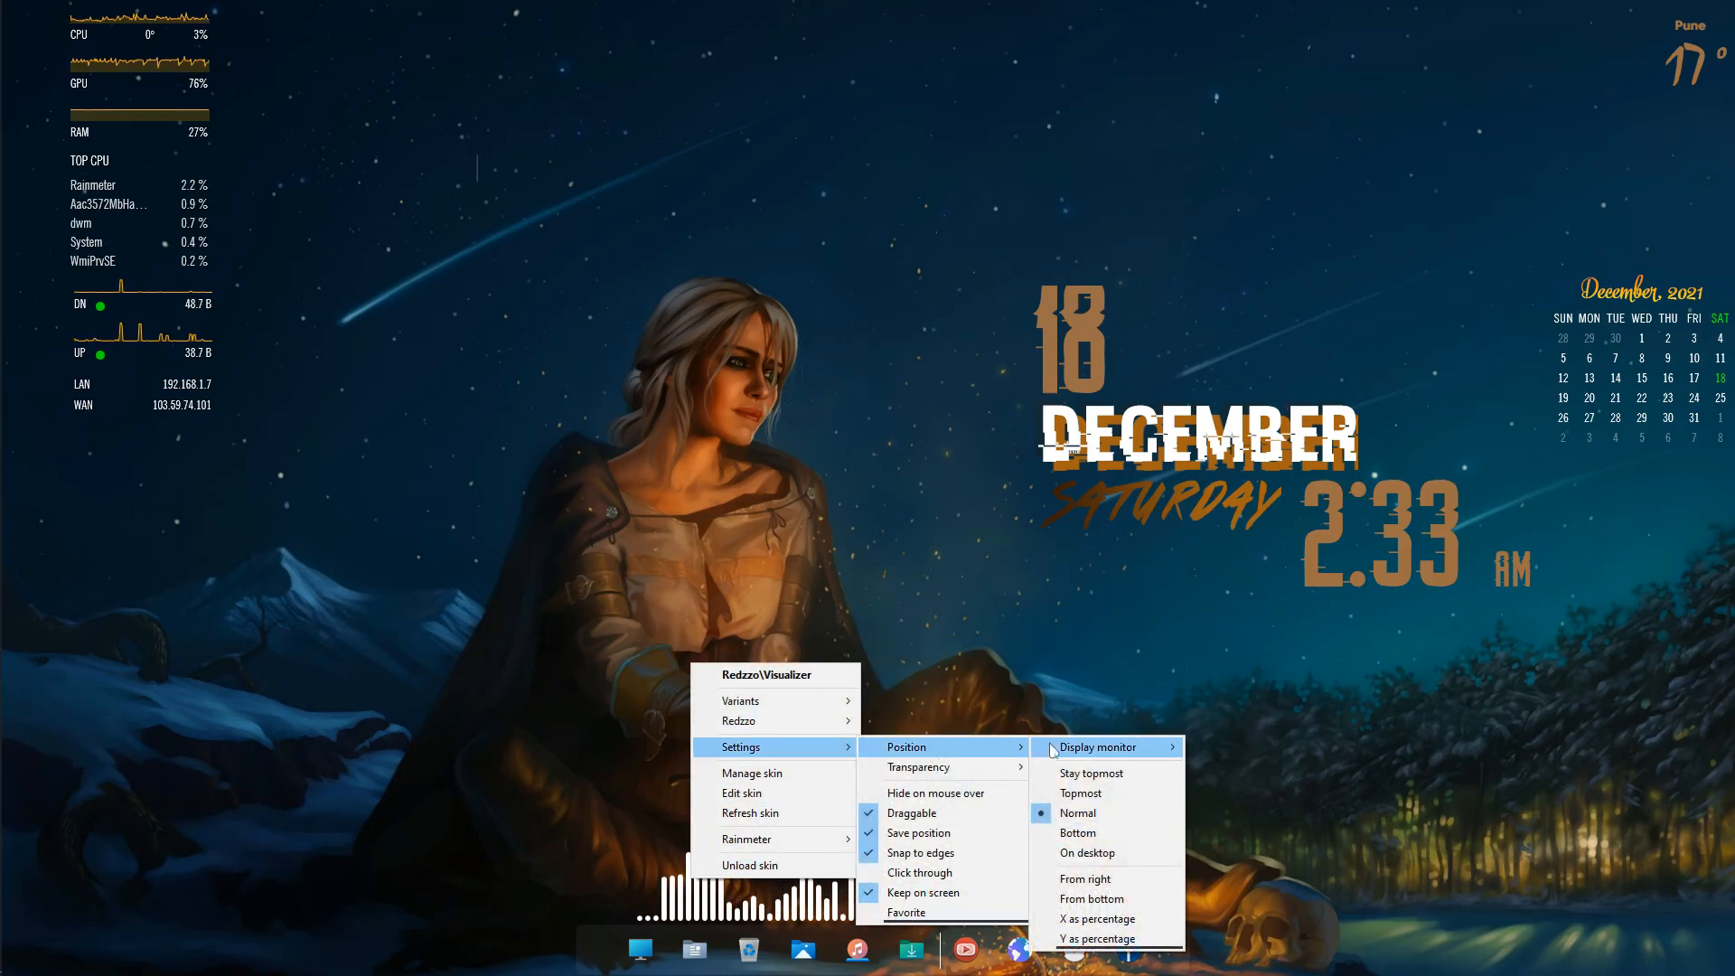
left_click(1102, 854)
Step: Disable Snap to edges for the Redzzo Visualizer skin
right_click(810, 908)
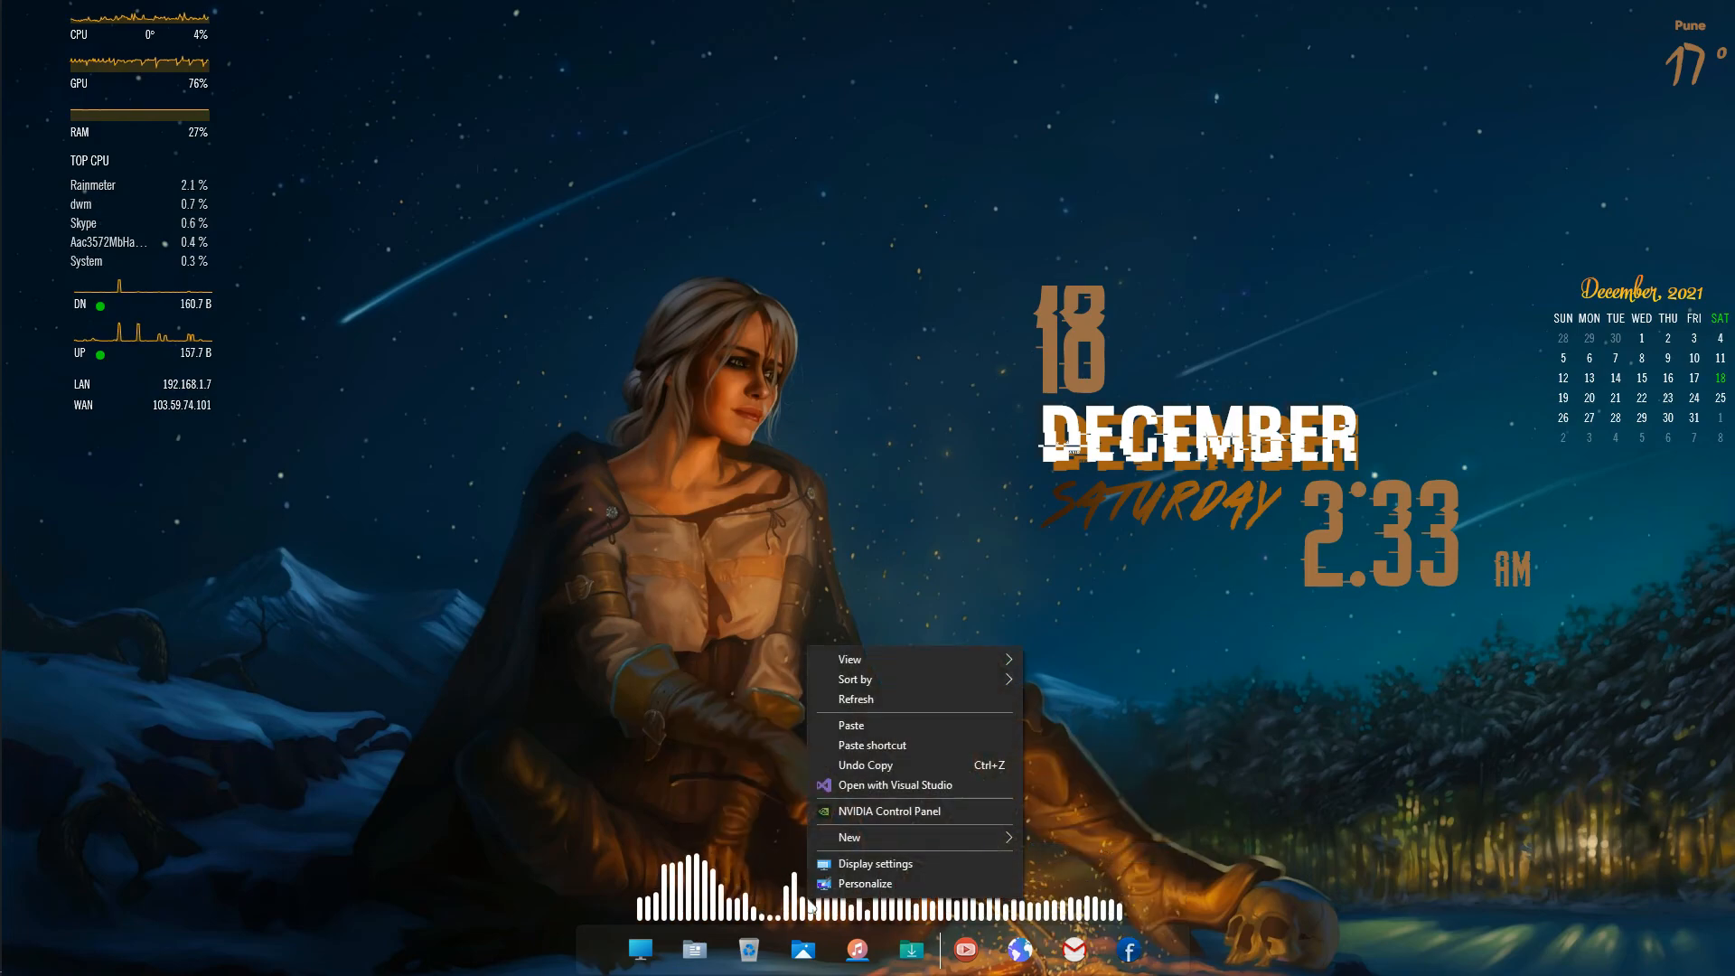
right_click(708, 881)
right_click(674, 904)
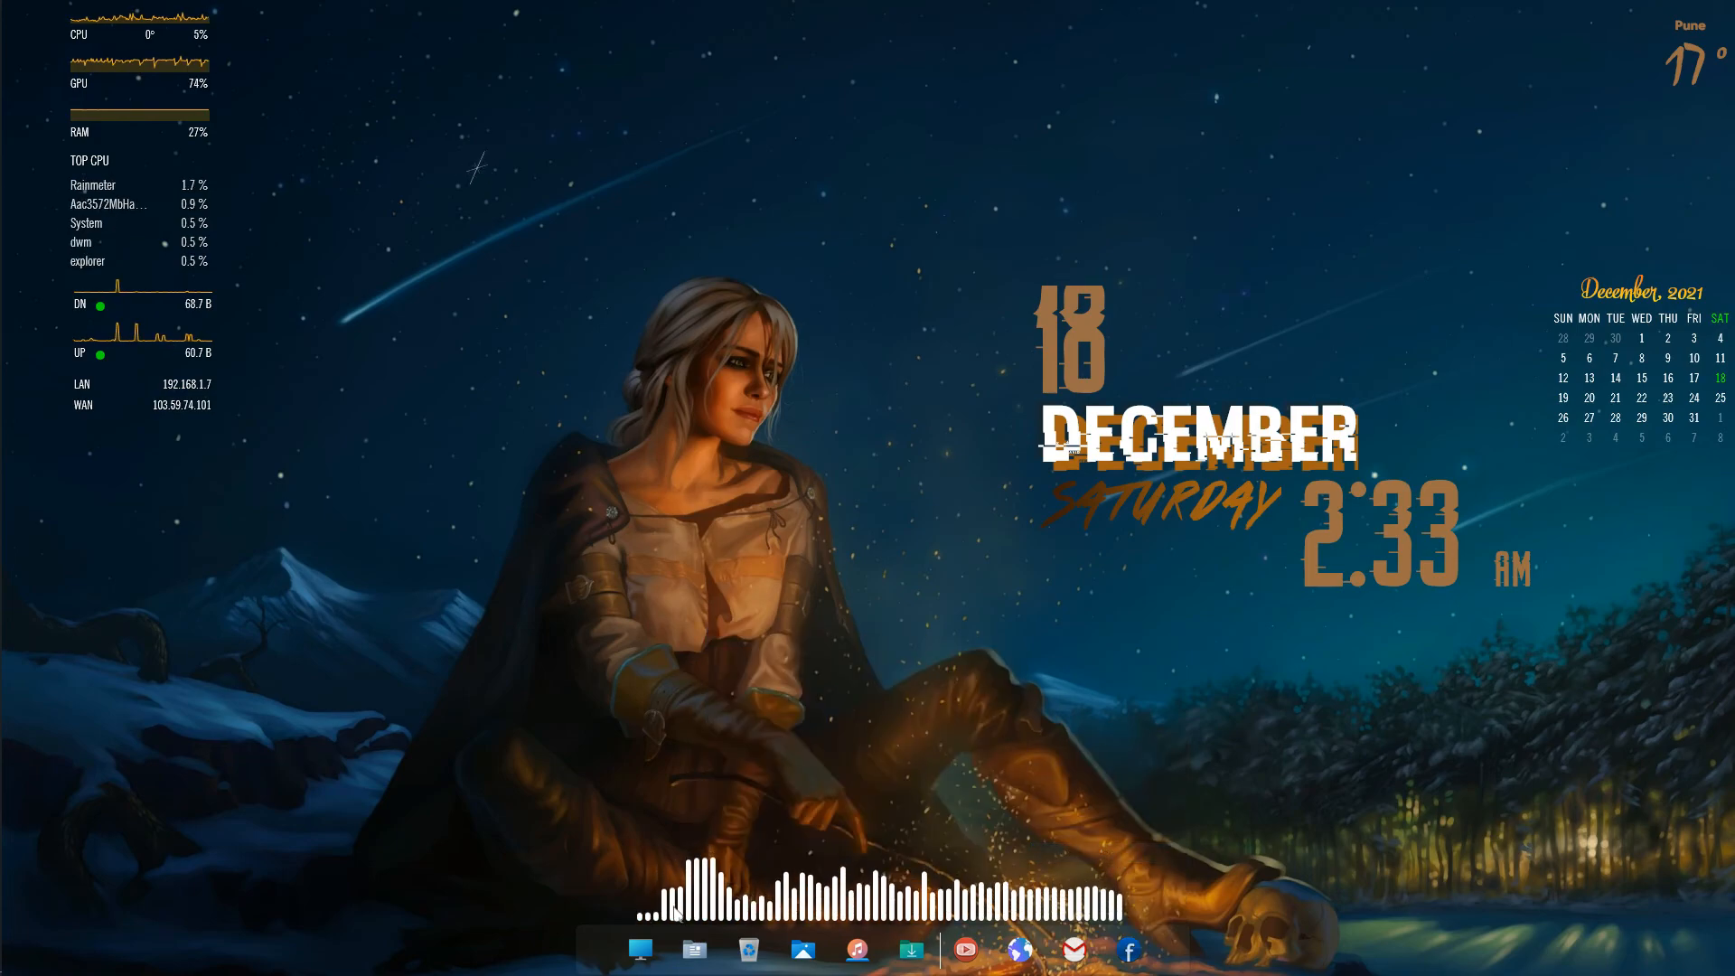
mouse_move(766, 784)
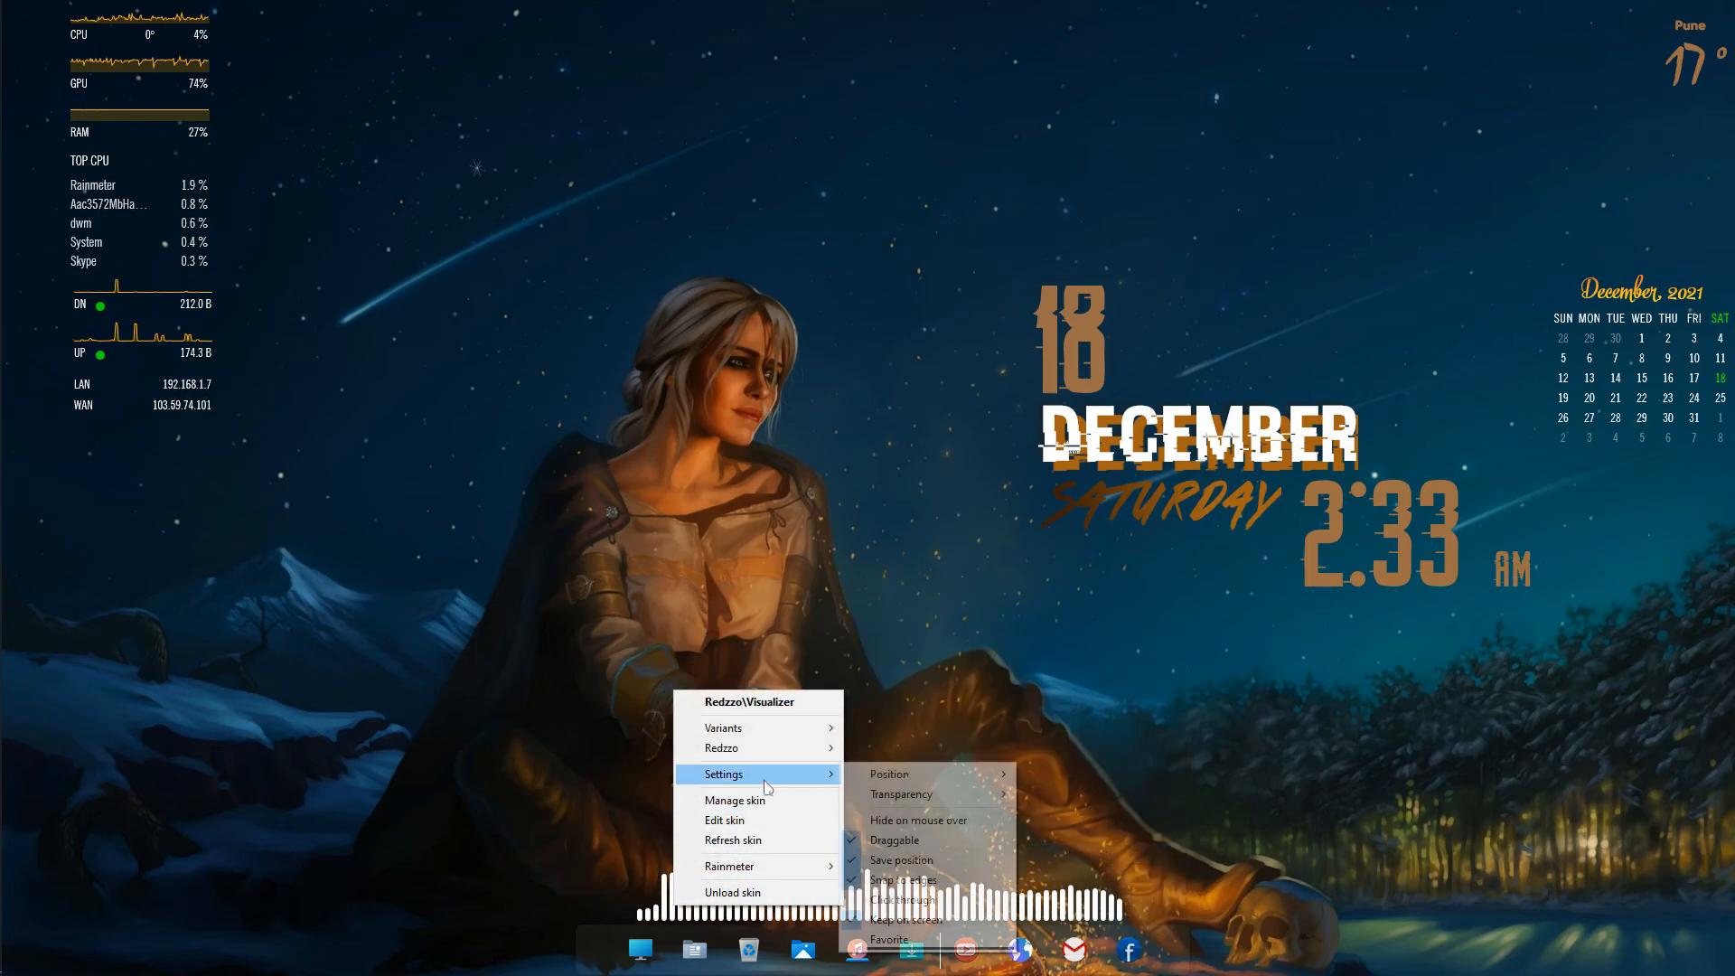
left_click(911, 878)
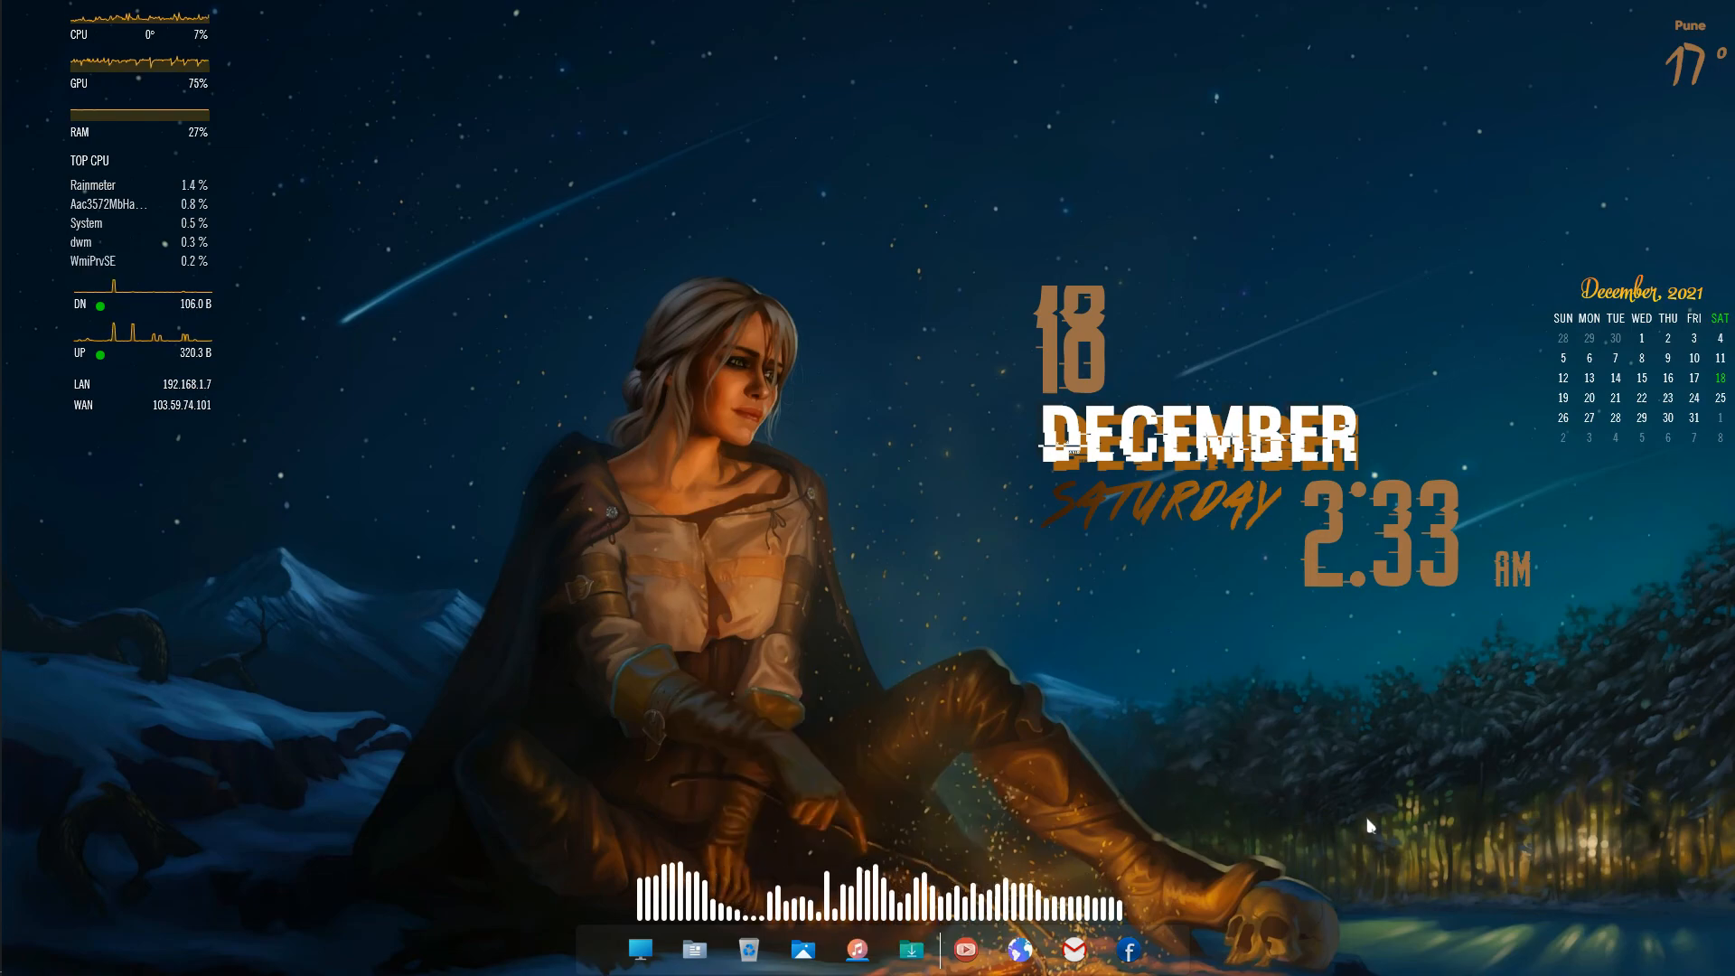